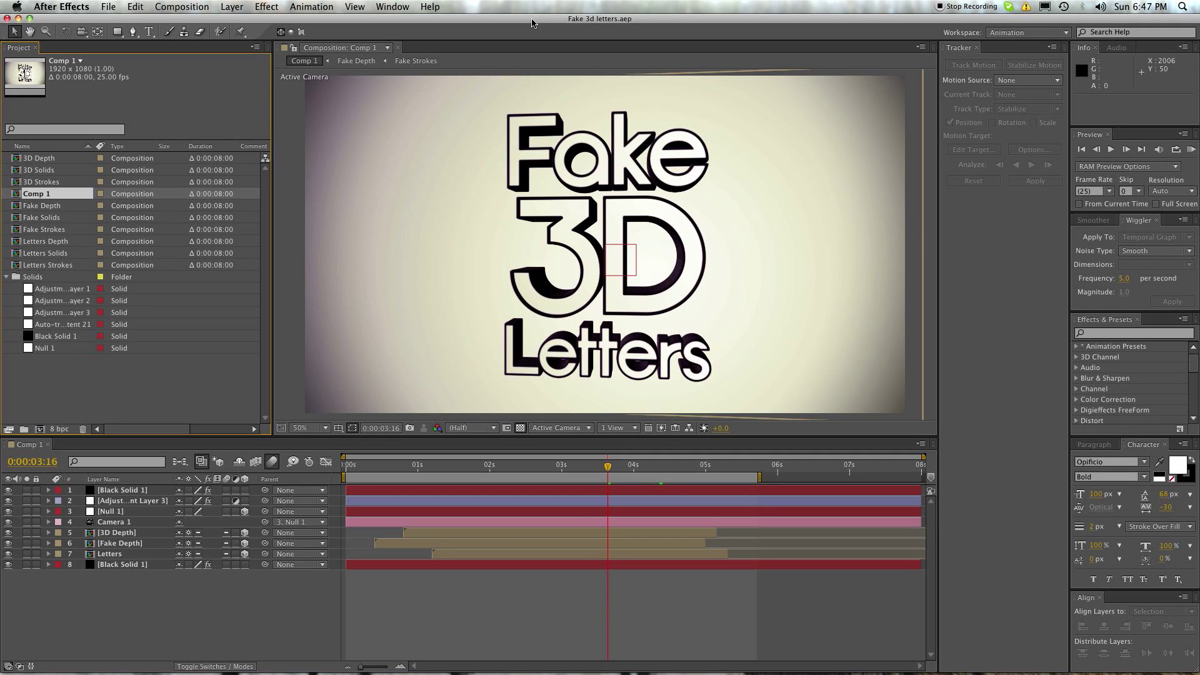
Step: Create a new 1920×1080, 25 fps, 8-second composition, Comp 2, and enlarge the viewer
left_click(63, 384)
left_click(39, 429)
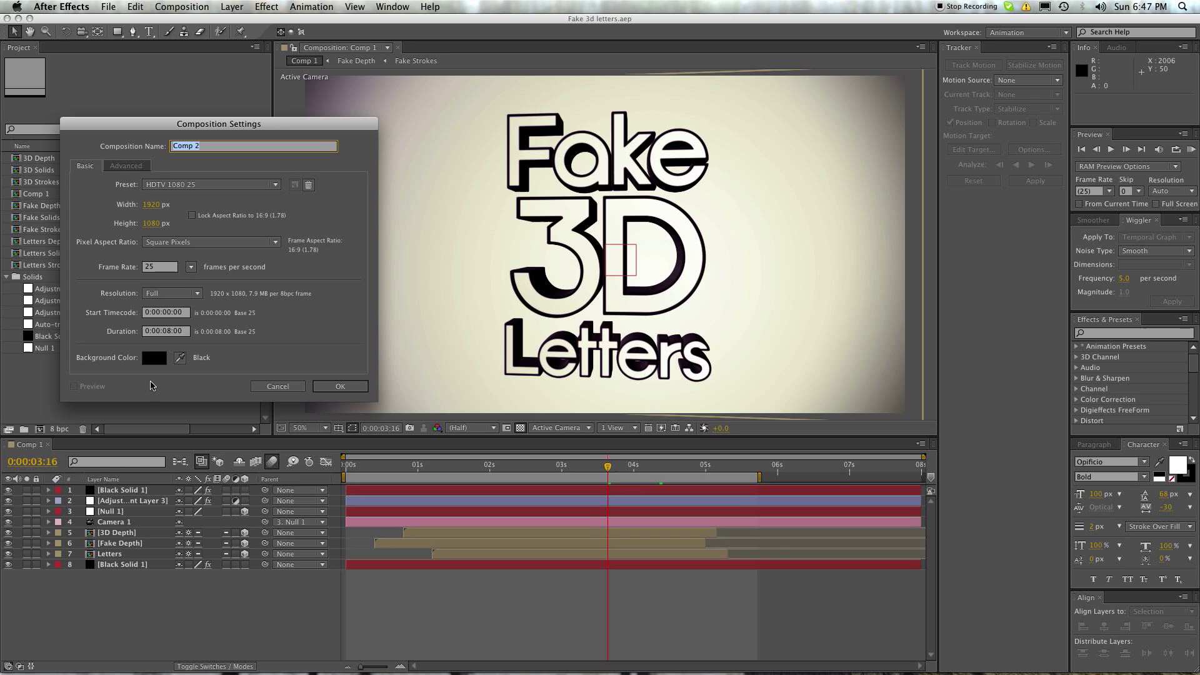
left_click(332, 385)
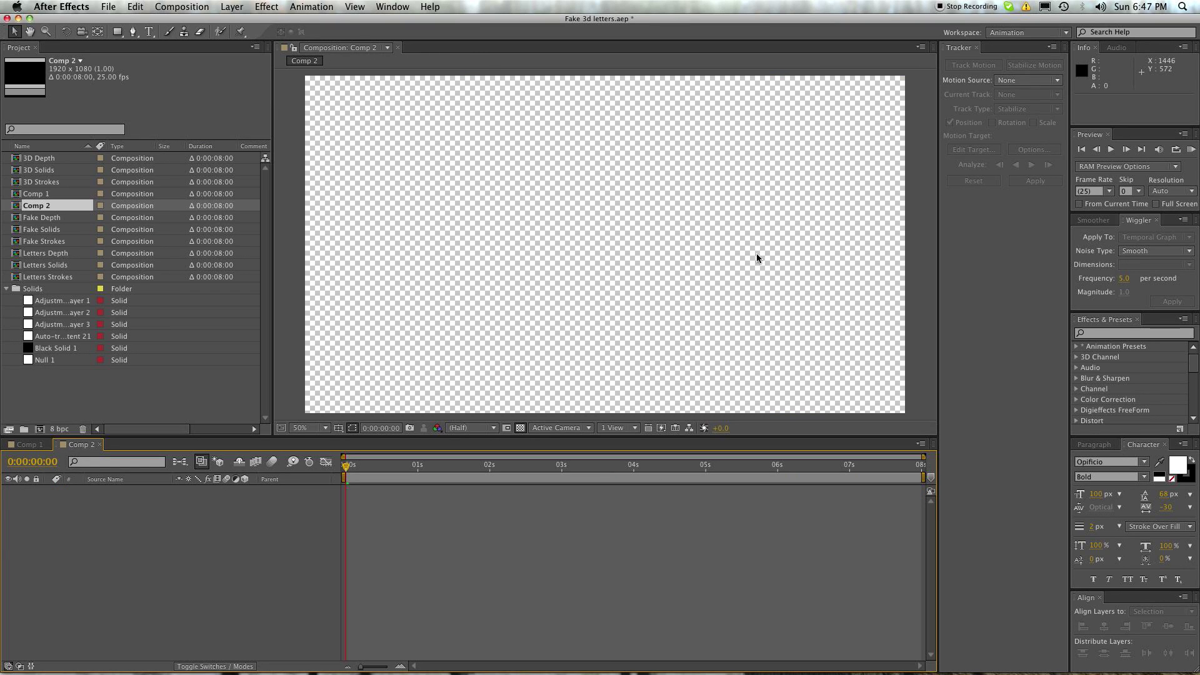
left_click(696, 234)
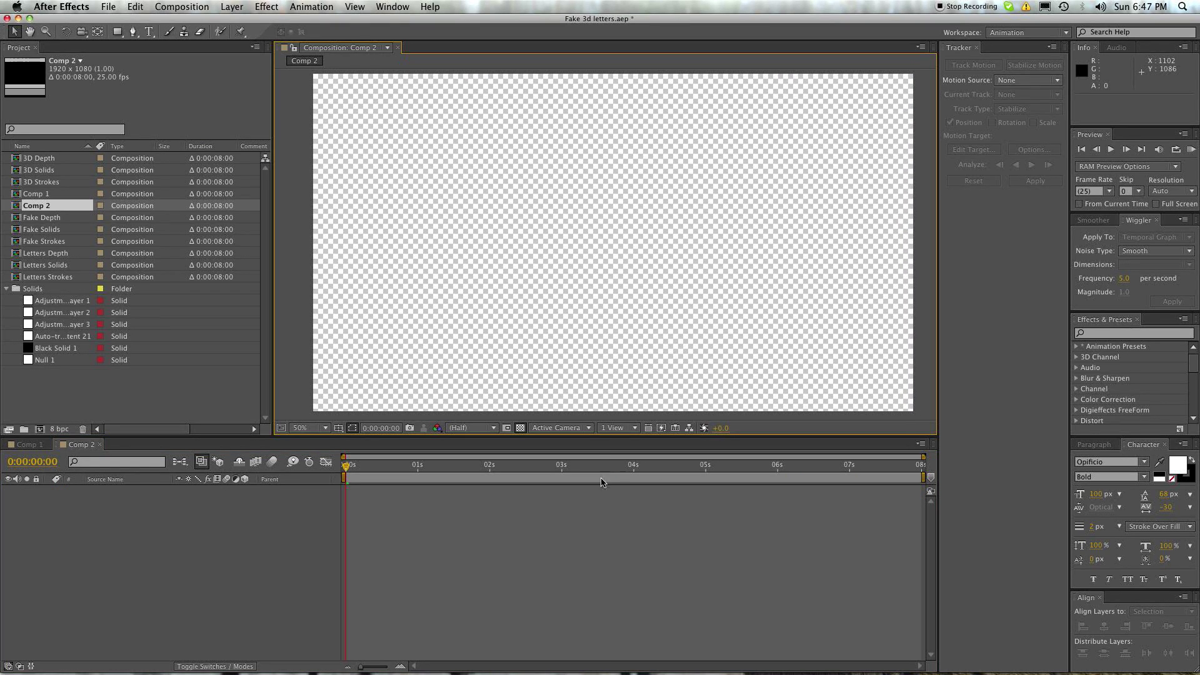
left_click_drag(599, 436, 599, 471)
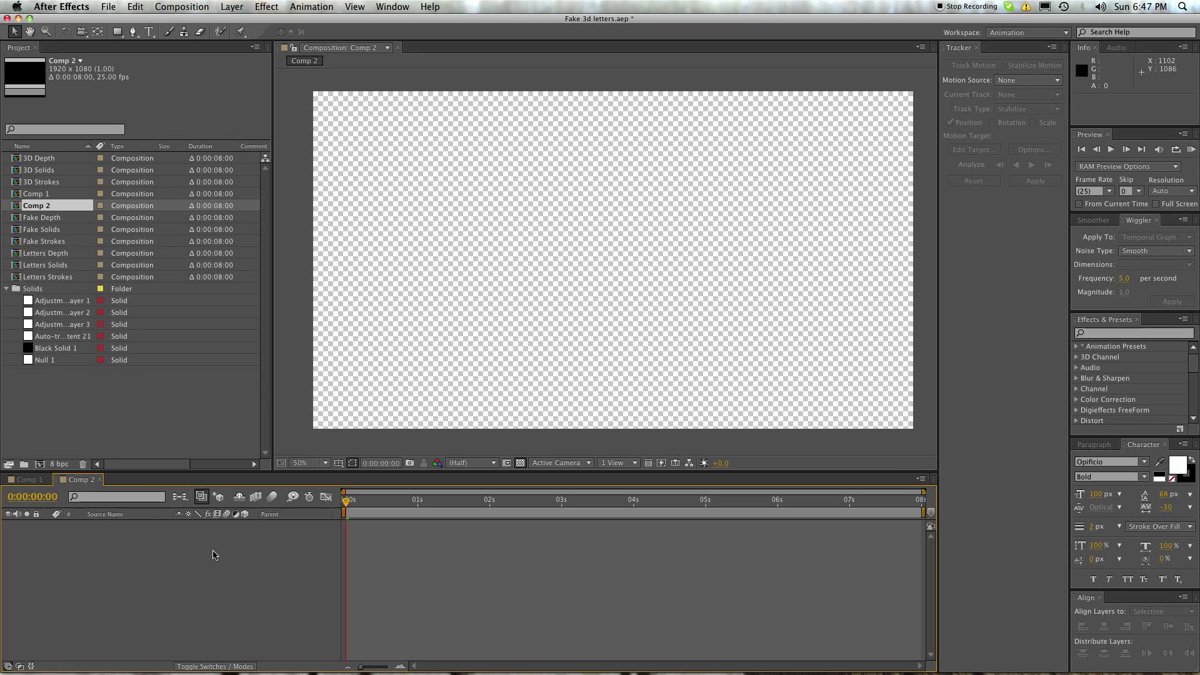
Step: Add a text layer reading 'Words' to Comp 2
key("super+t")
left_click(563, 257)
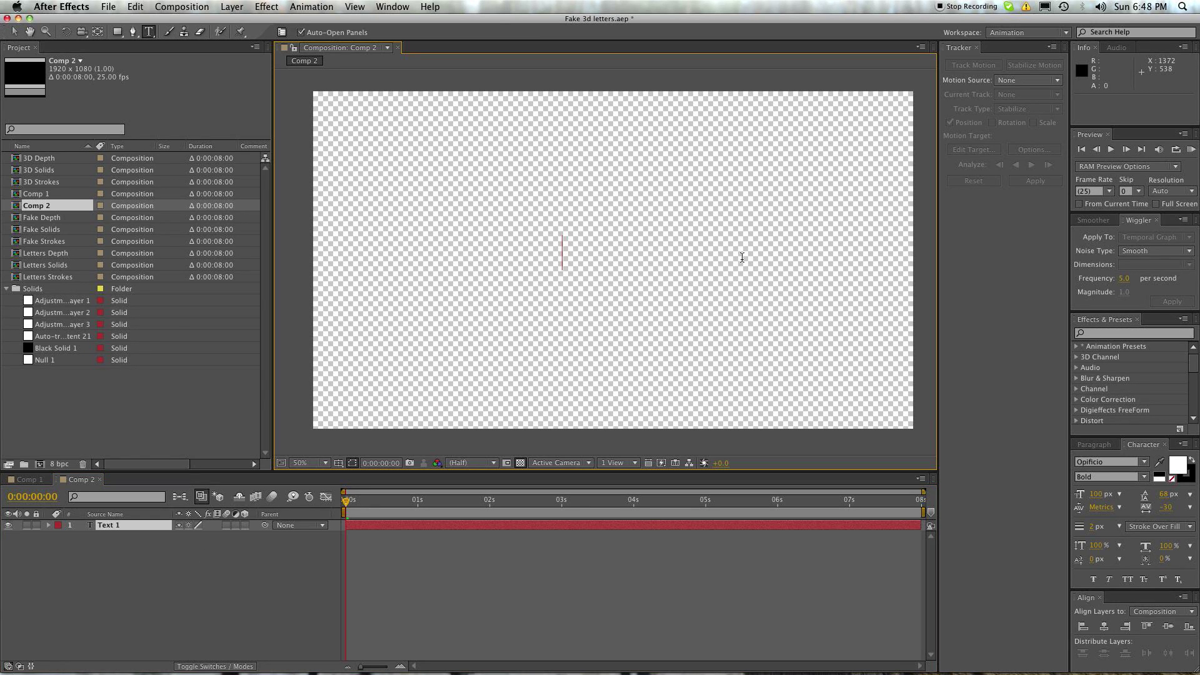
type("Words")
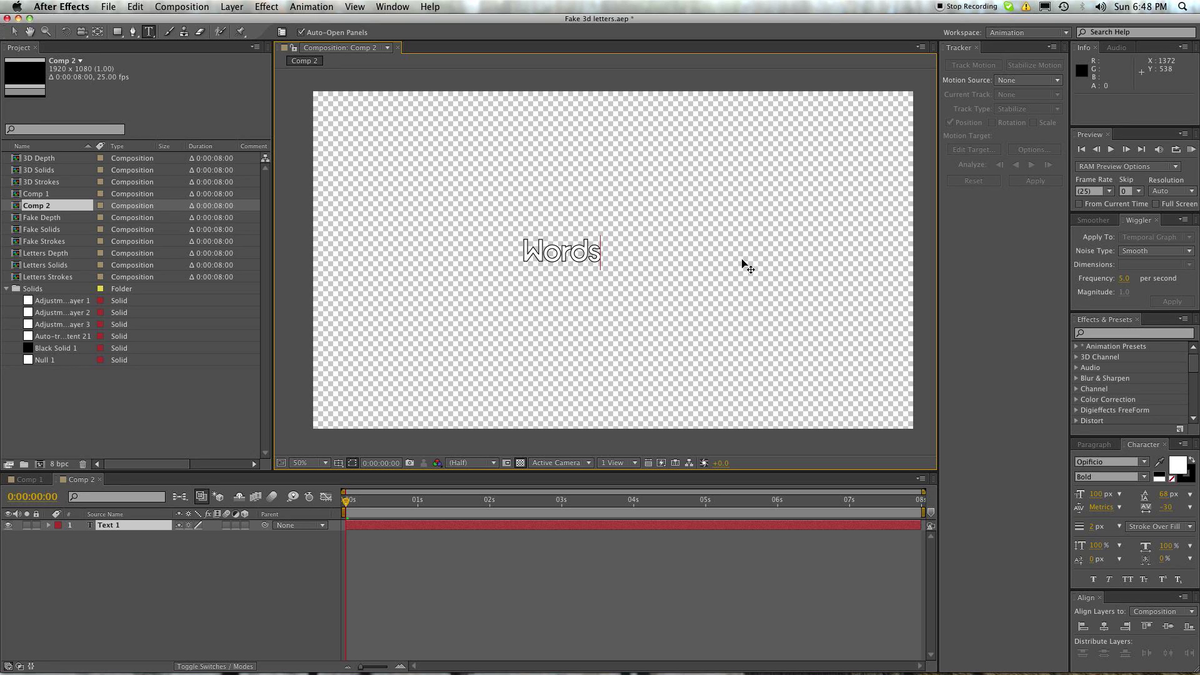
key("KP_Enter")
key("v")
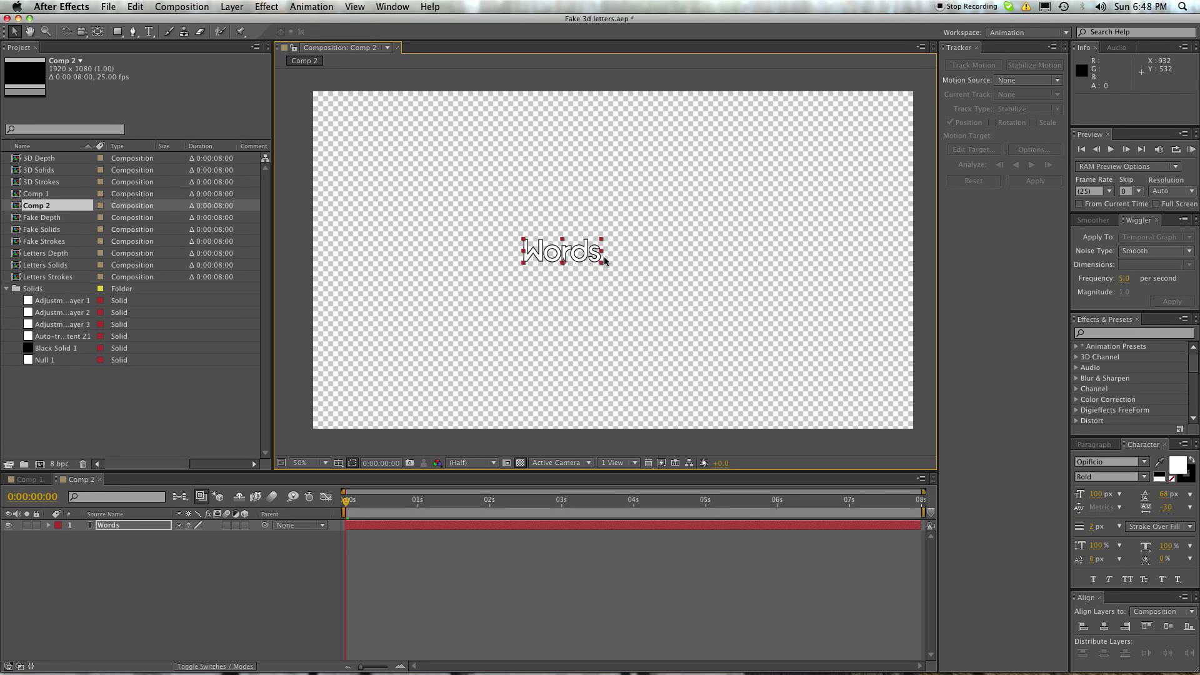
Step: Enlarge Words to 455 px and give it an 8 px black stroke
left_click_drag(1095, 494, 1169, 494)
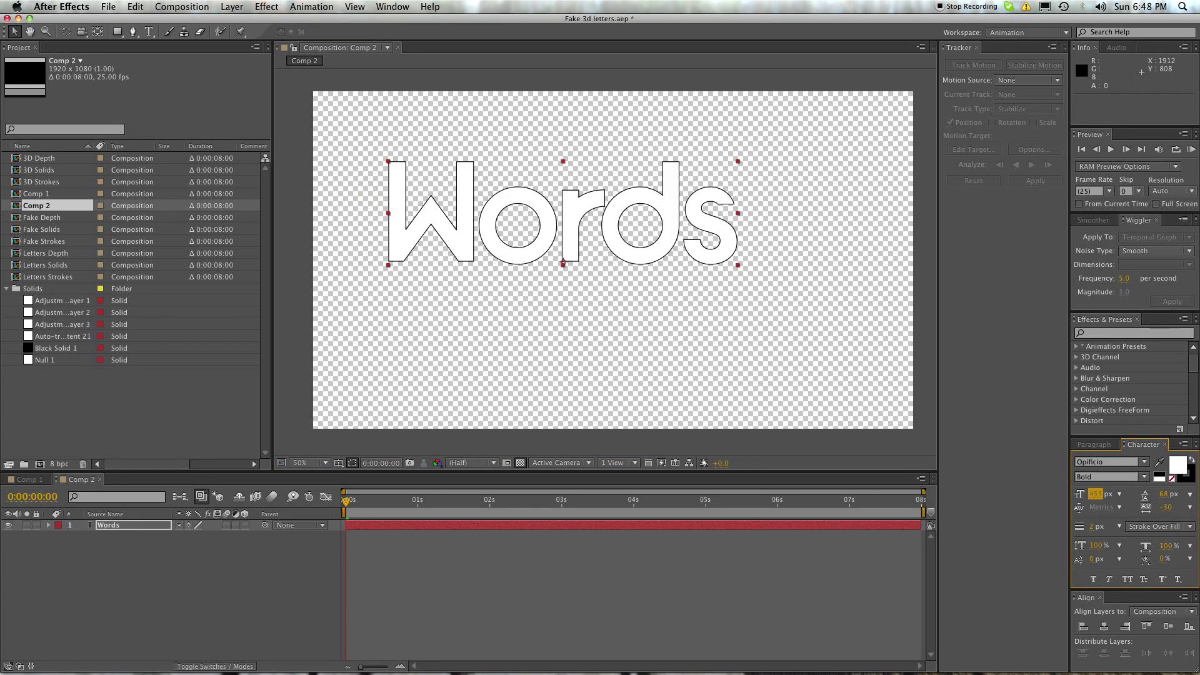
left_click_drag(610, 218, 663, 253)
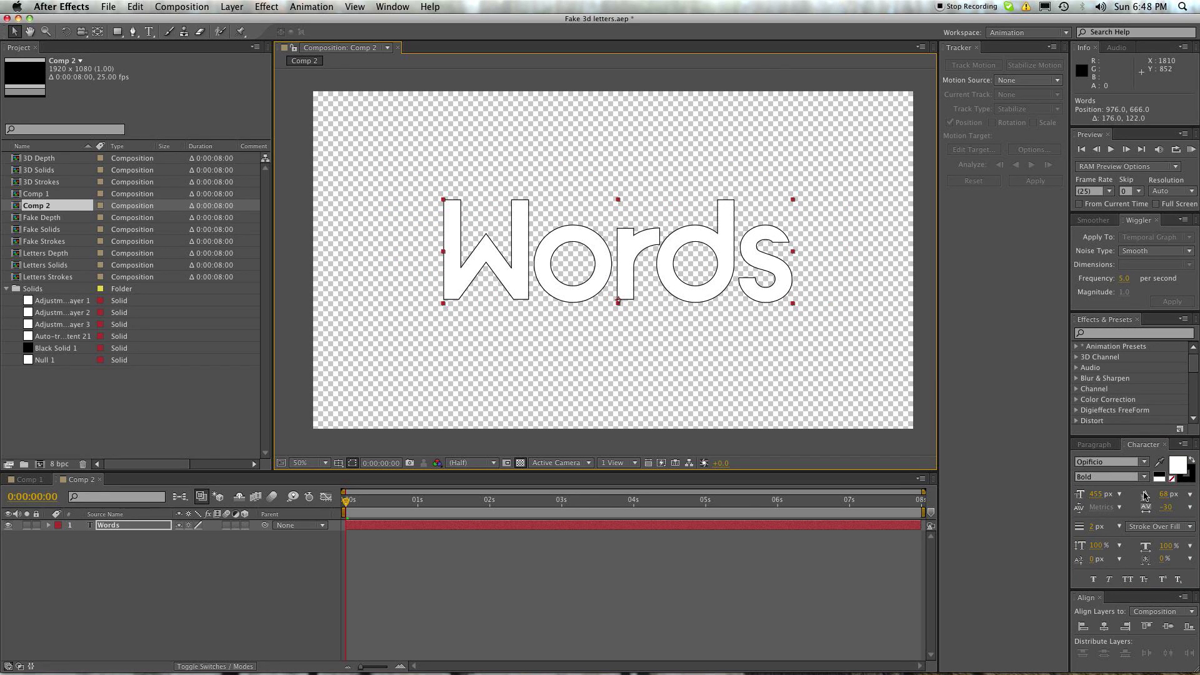
left_click_drag(1091, 526, 1094, 535)
left_click(1091, 526)
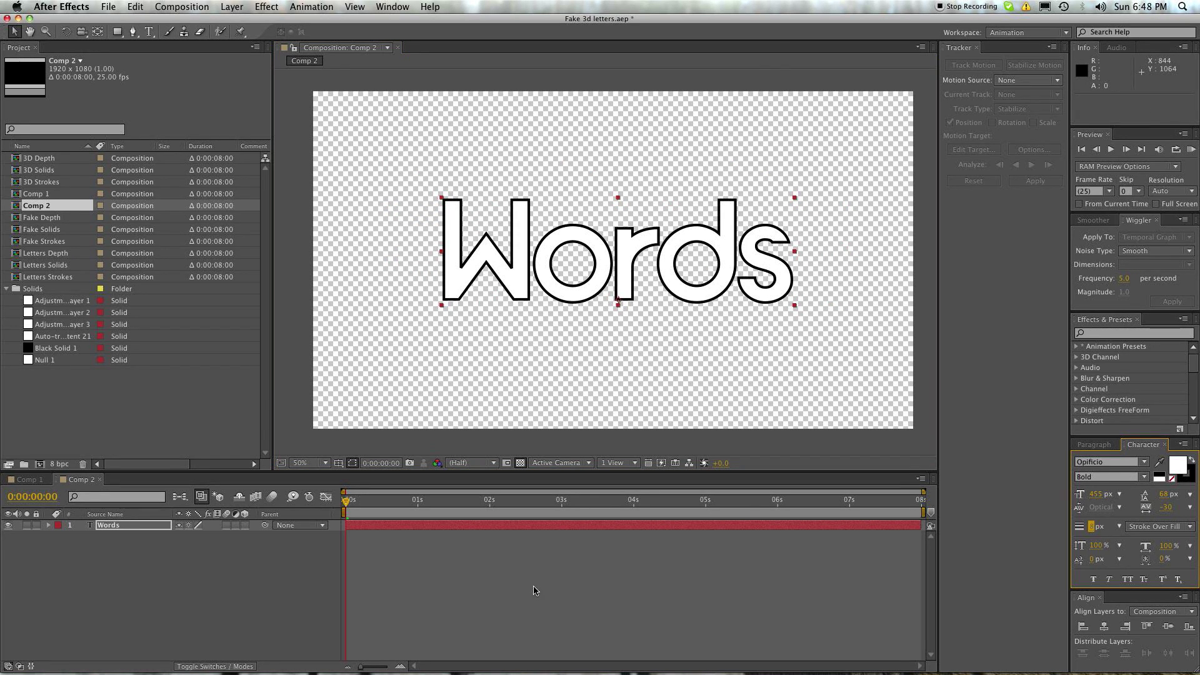
left_click(656, 264)
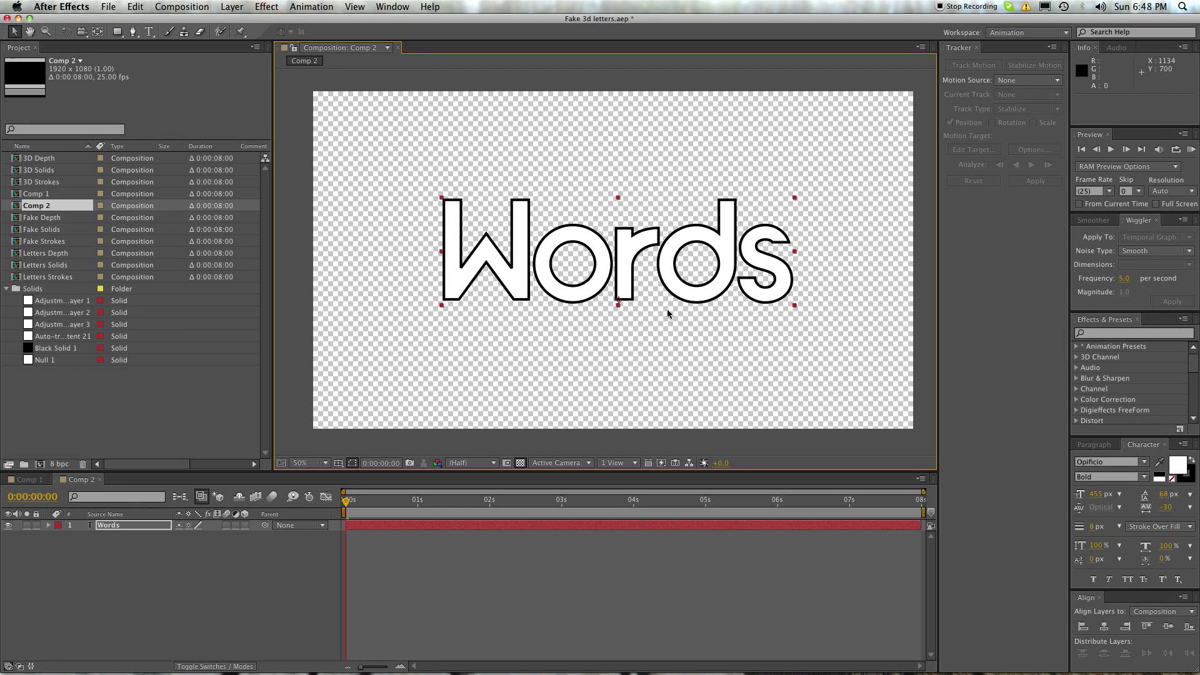
Step: Centre the Words layer horizontally and vertically in the comp
left_click(1104, 626)
left_click(1167, 626)
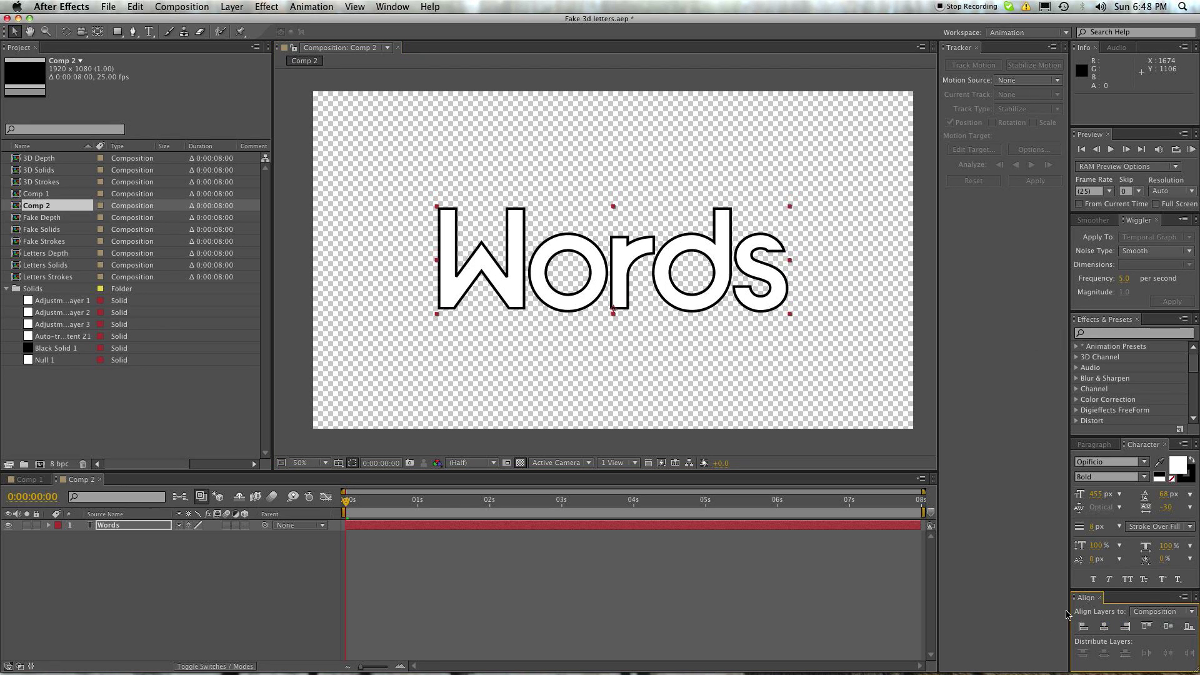
left_click(428, 559)
left_click(451, 293)
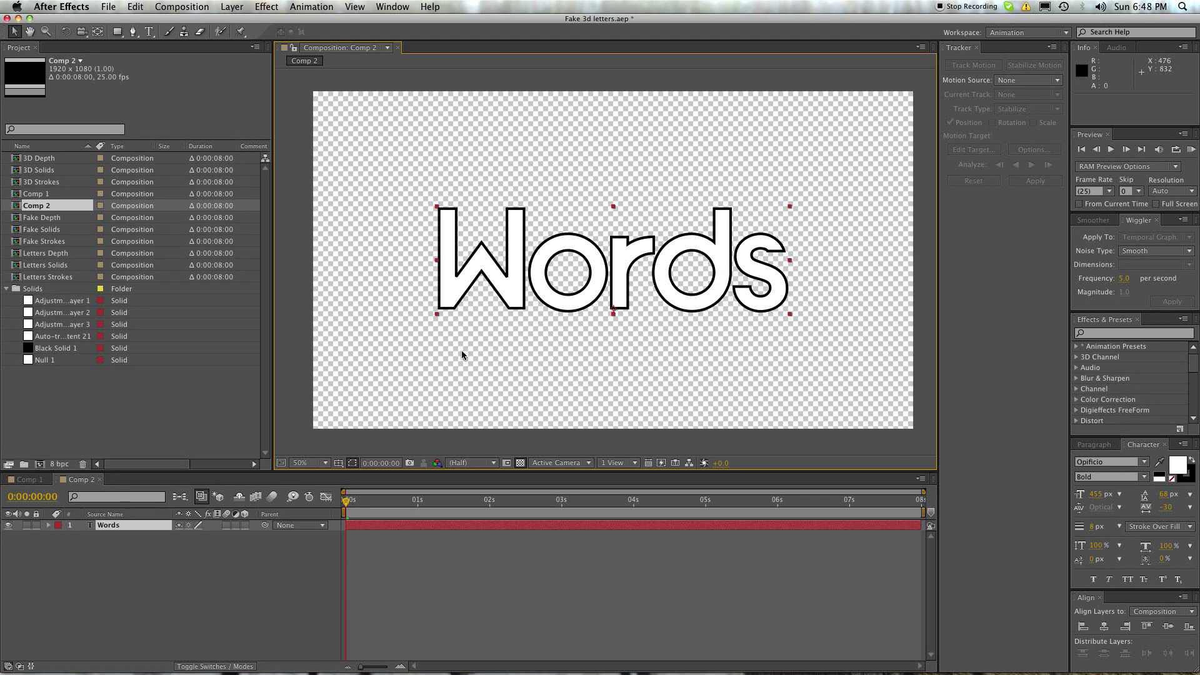
left_click(118, 528)
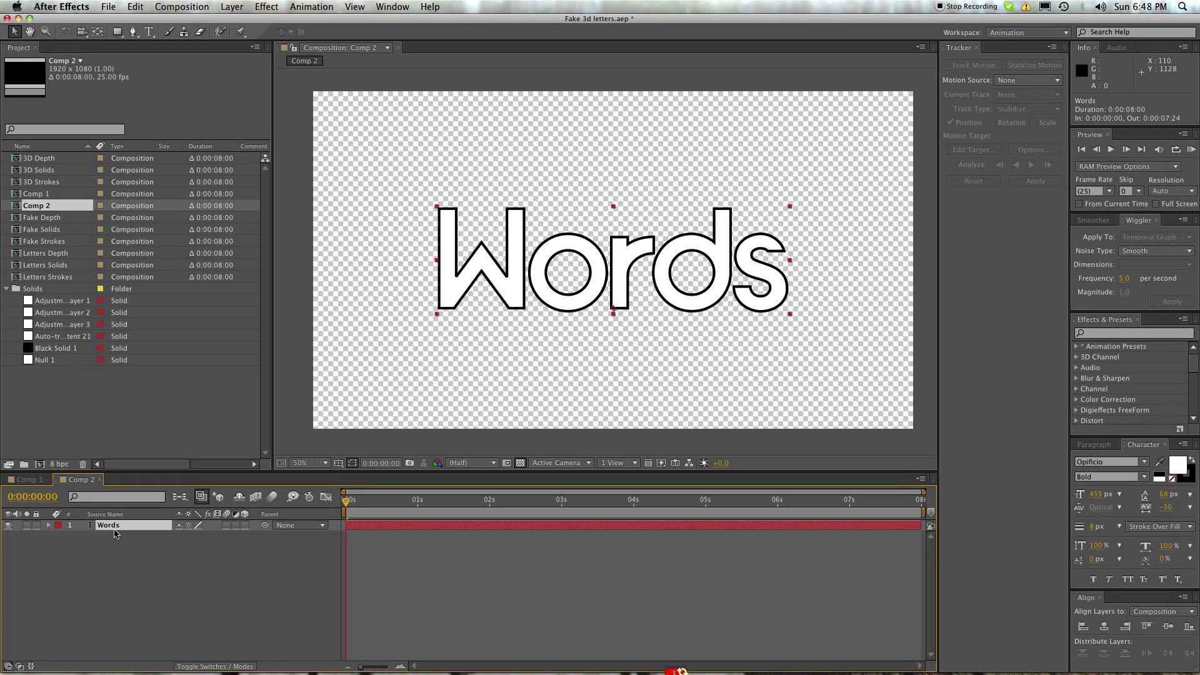
Step: Pre-compose the Words layer into a composition named '3D Content' and open it
key("super+shift+c")
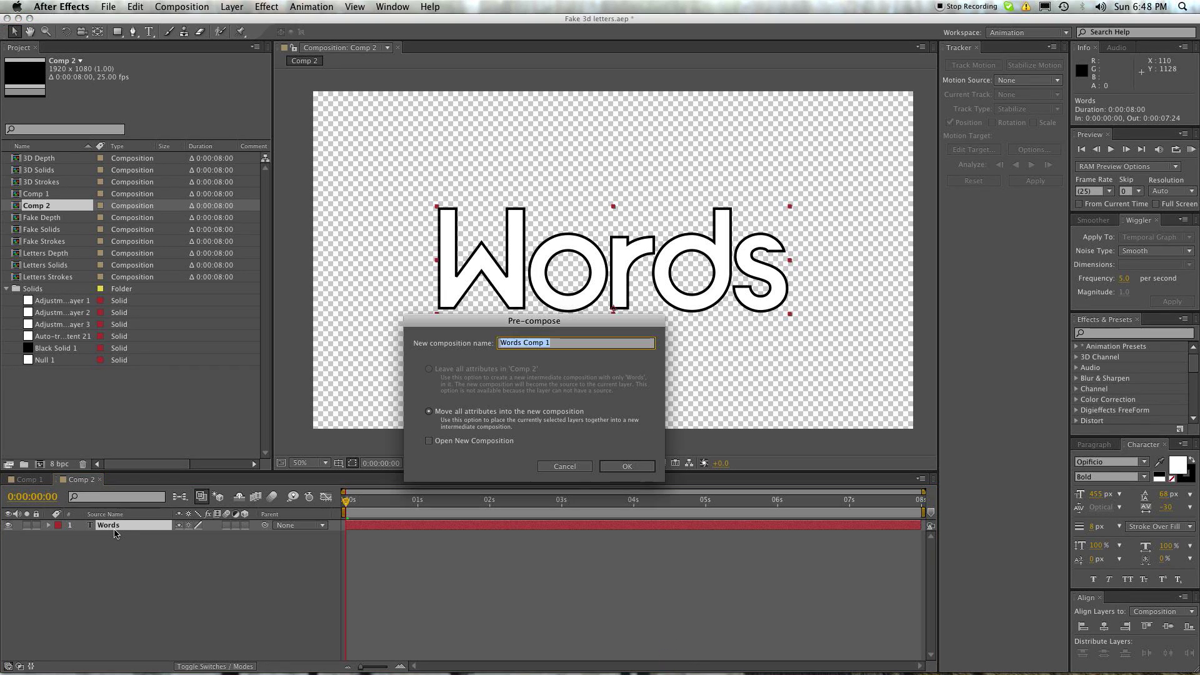
left_click(546, 343)
triple_click(578, 342)
type("3D Content")
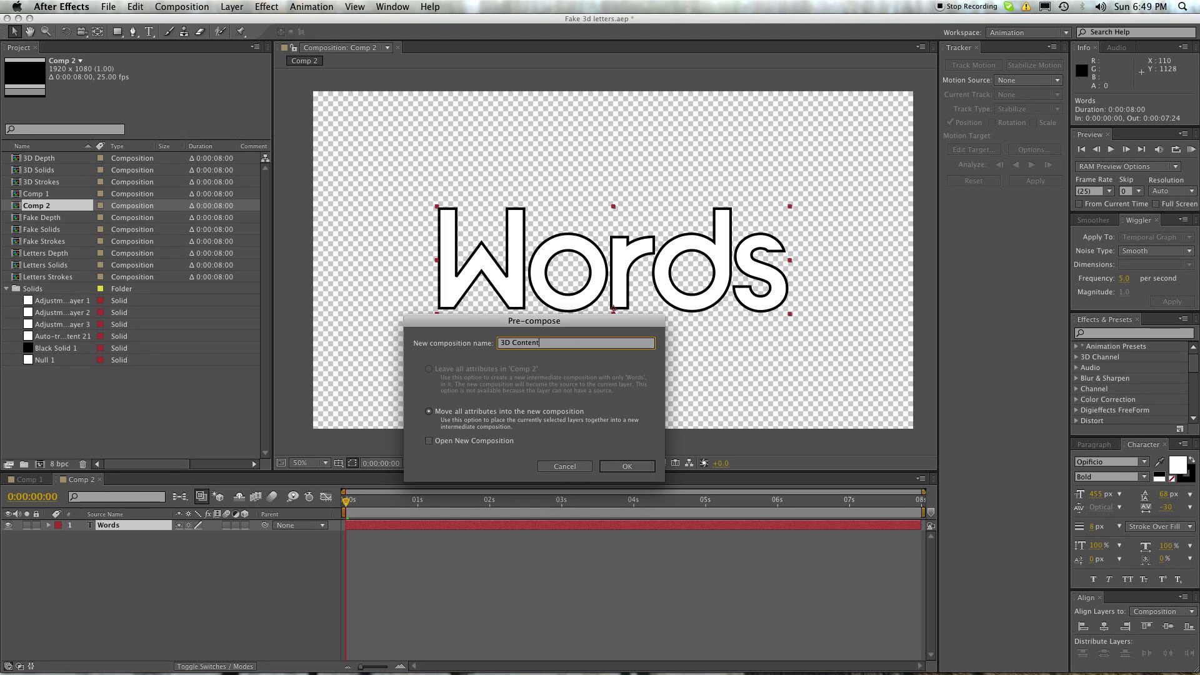
key("Return")
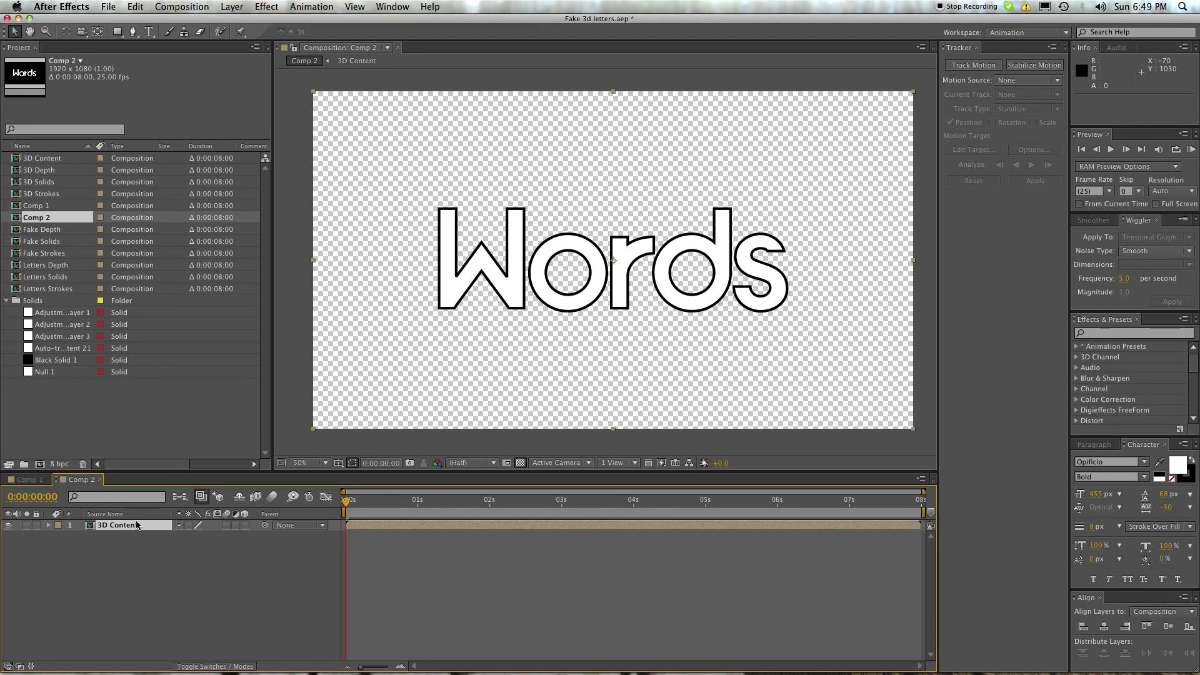
double_click(137, 525)
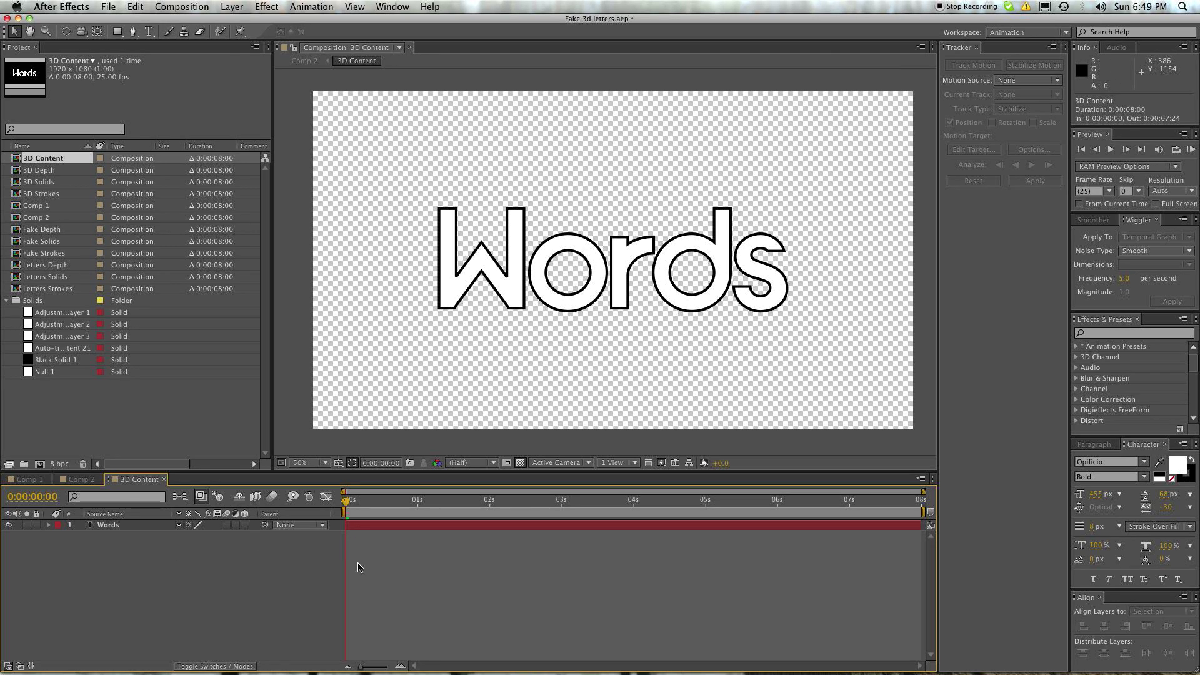
Step: Add an adjustment layer named 'Control' in Comp 2 below 3D Content
left_click(81, 480)
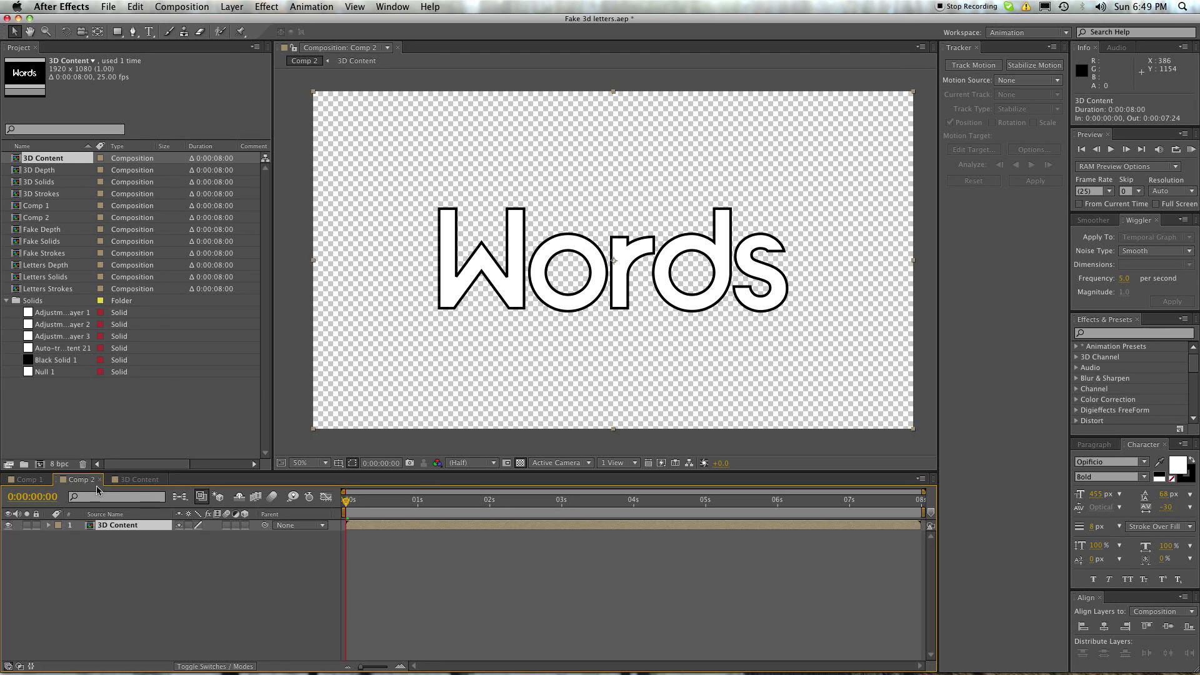
left_click(135, 550)
left_click(124, 526)
left_click(130, 549)
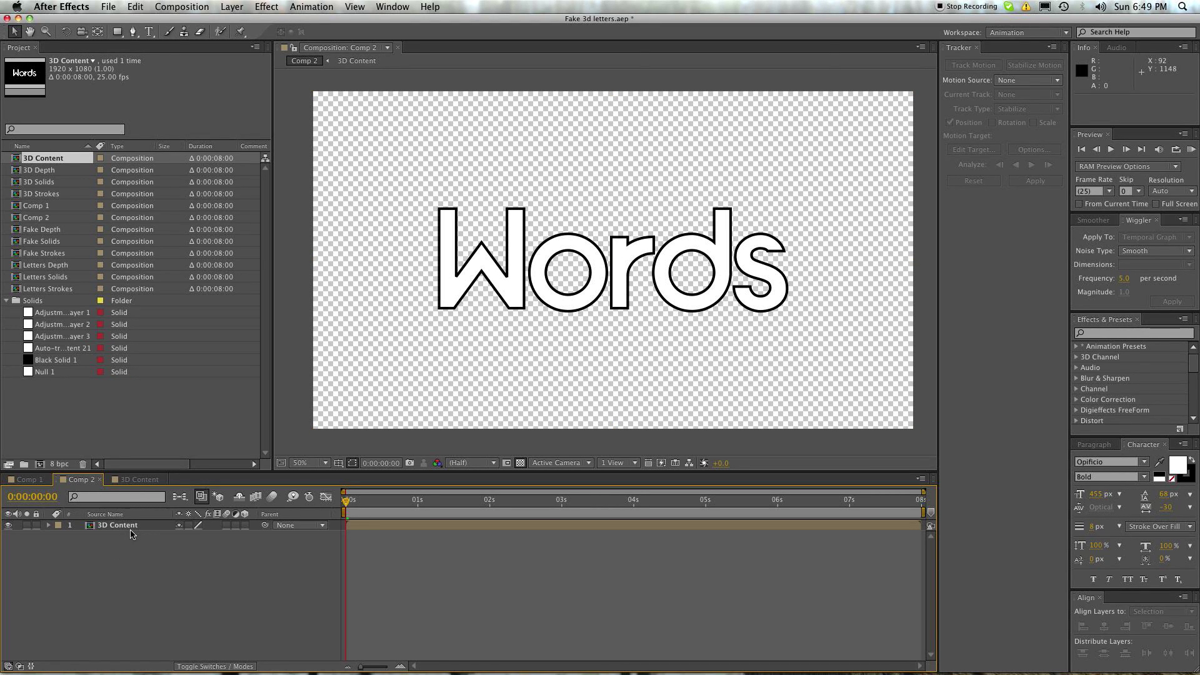
right_click(119, 558)
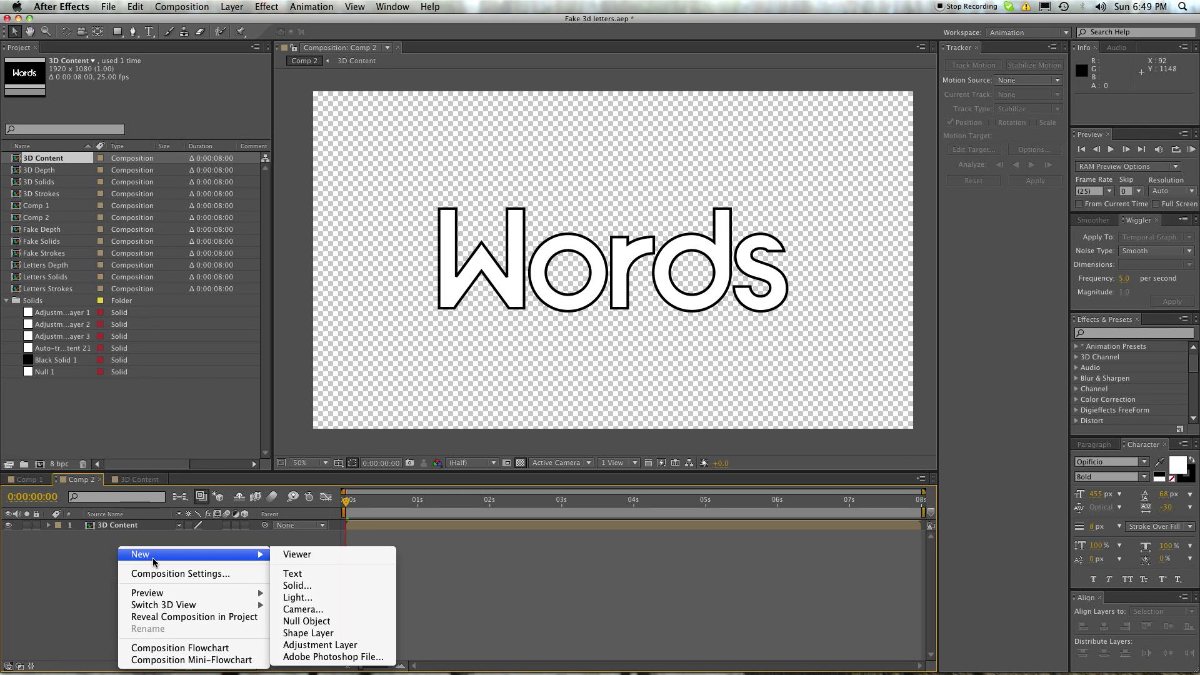
mouse_move(154, 554)
left_click(320, 645)
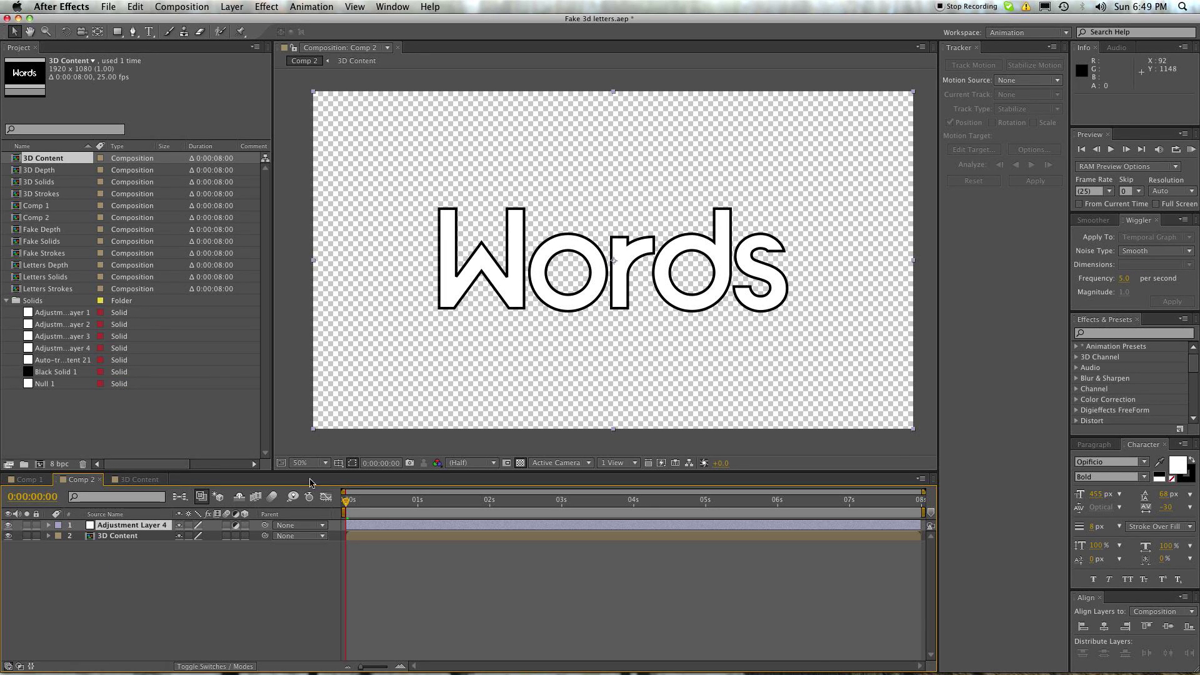
key("Return")
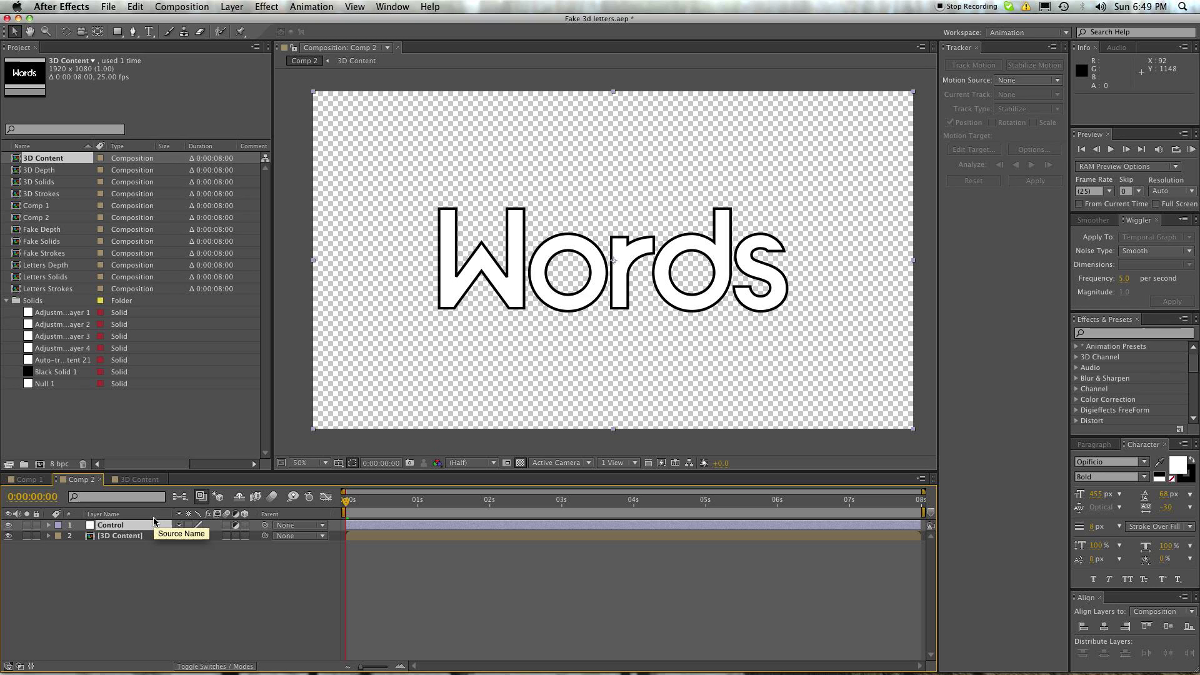
type("Control")
key("Return")
left_click_drag(154, 525, 155, 565)
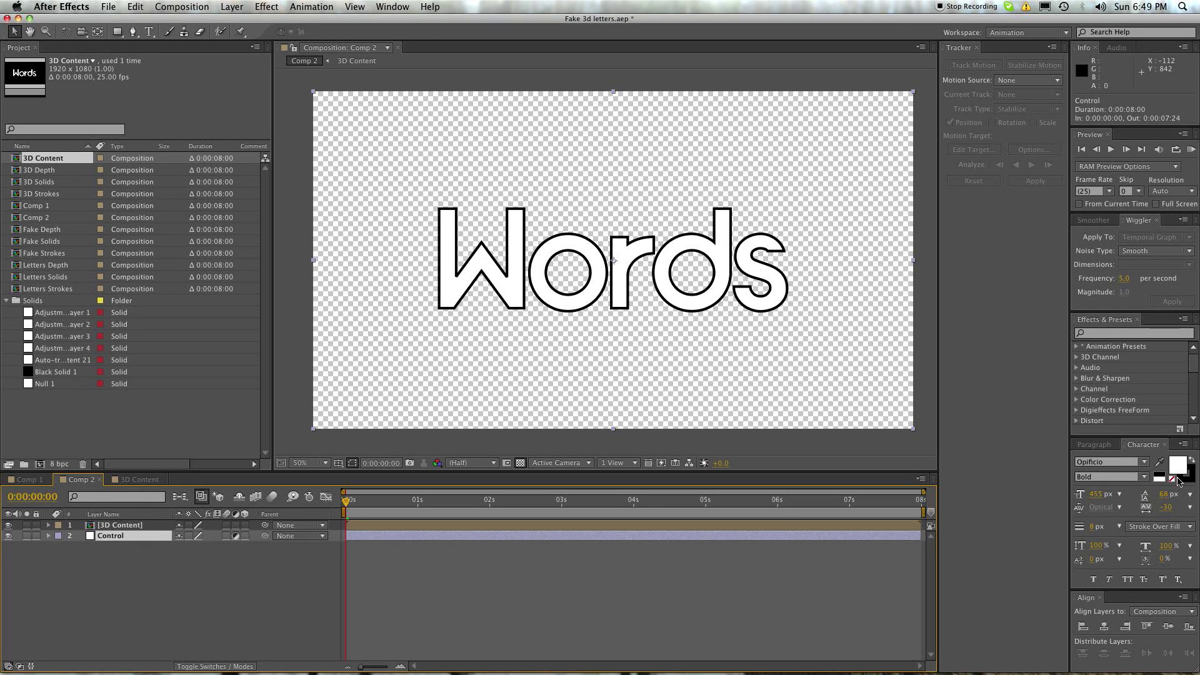
Step: Apply the Slider Control effect to the Control layer
left_click(1125, 332)
type("slider")
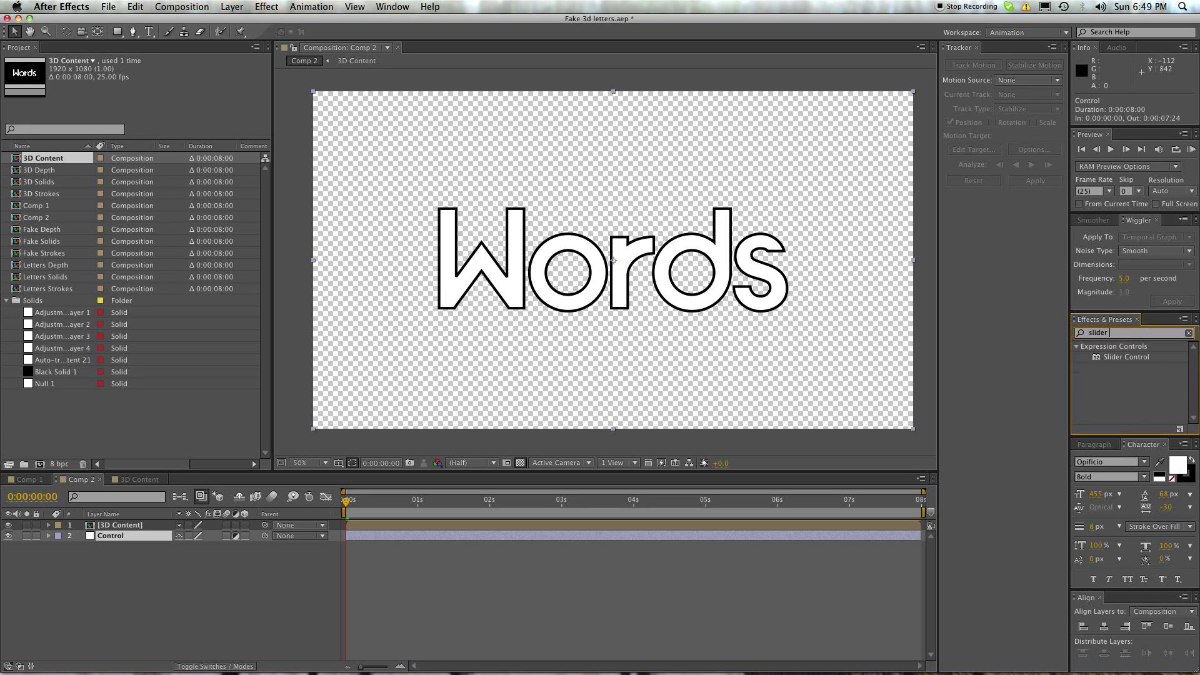
double_click(1111, 358)
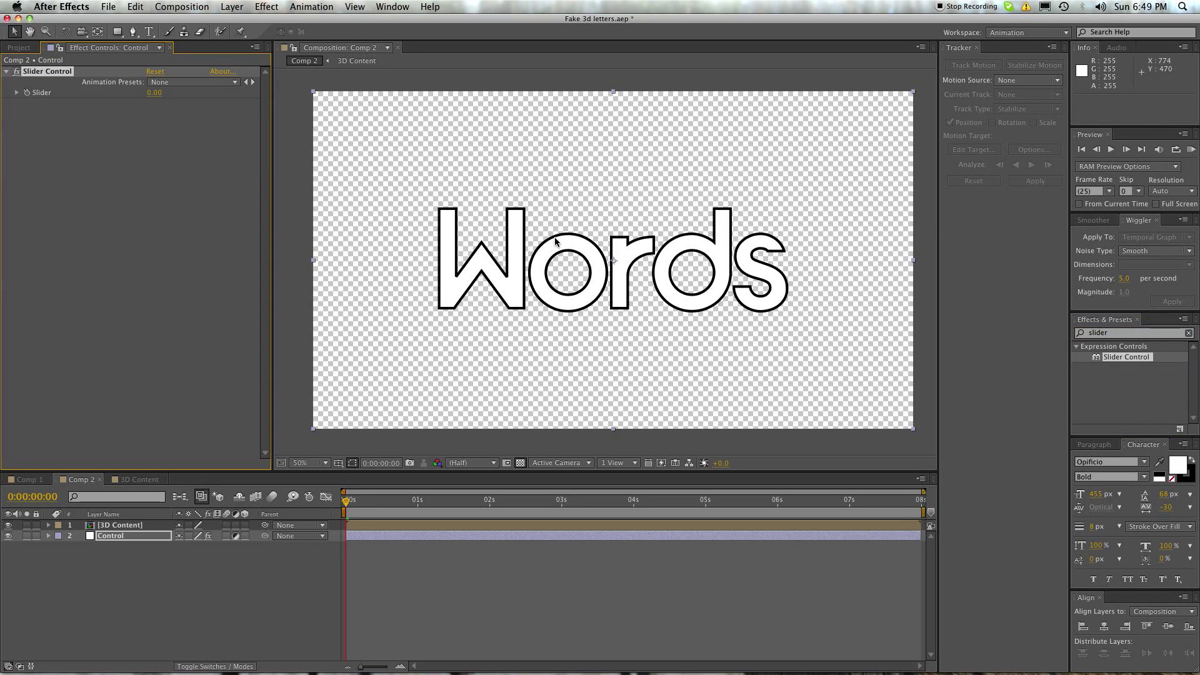
left_click(548, 256)
left_click(315, 638)
left_click(115, 524)
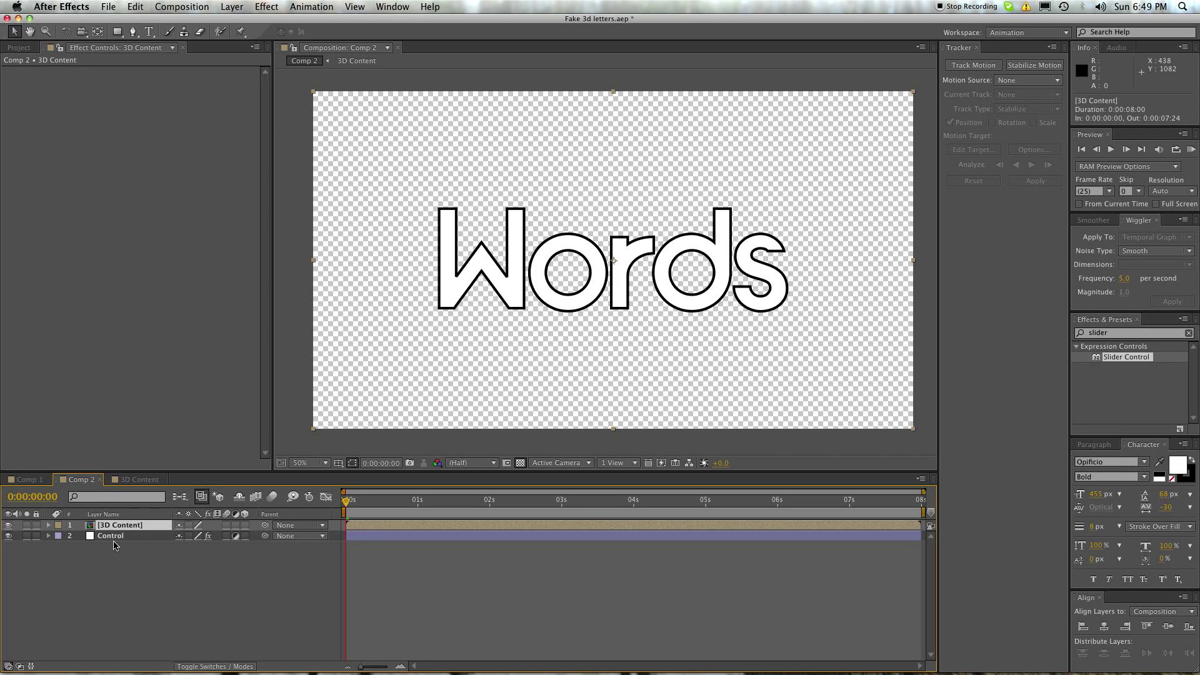
Step: Show Position and turn on the 3D switch for the 3D Content layer
left_click(110, 537)
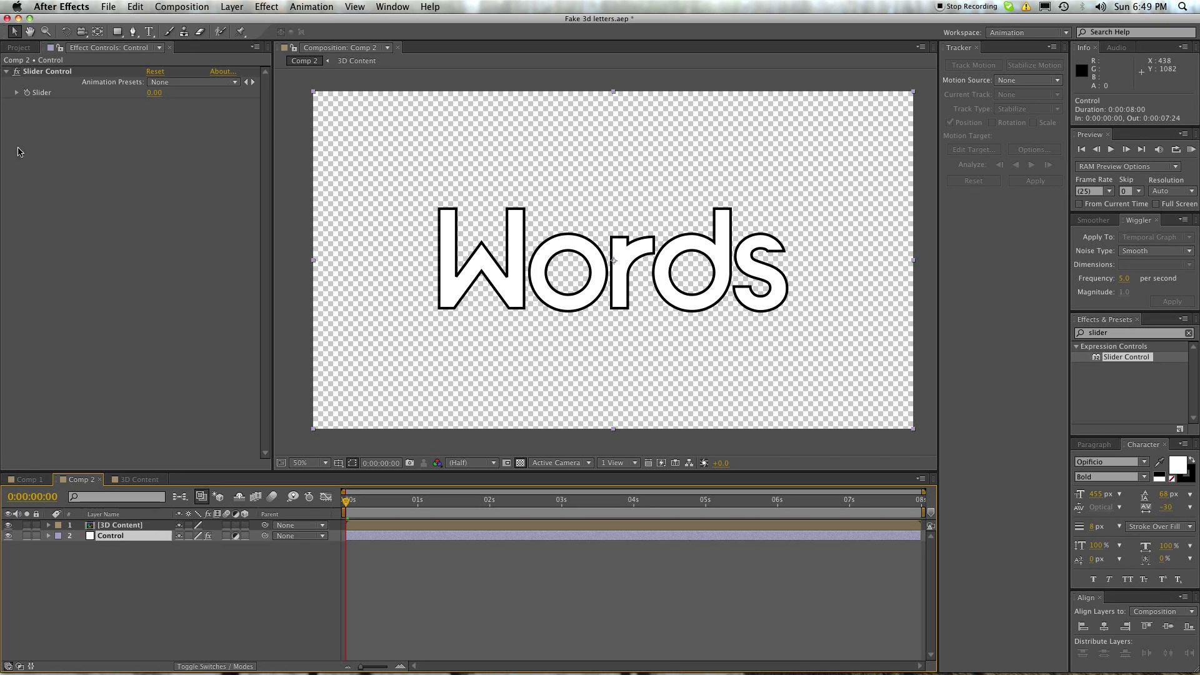
left_click(124, 527)
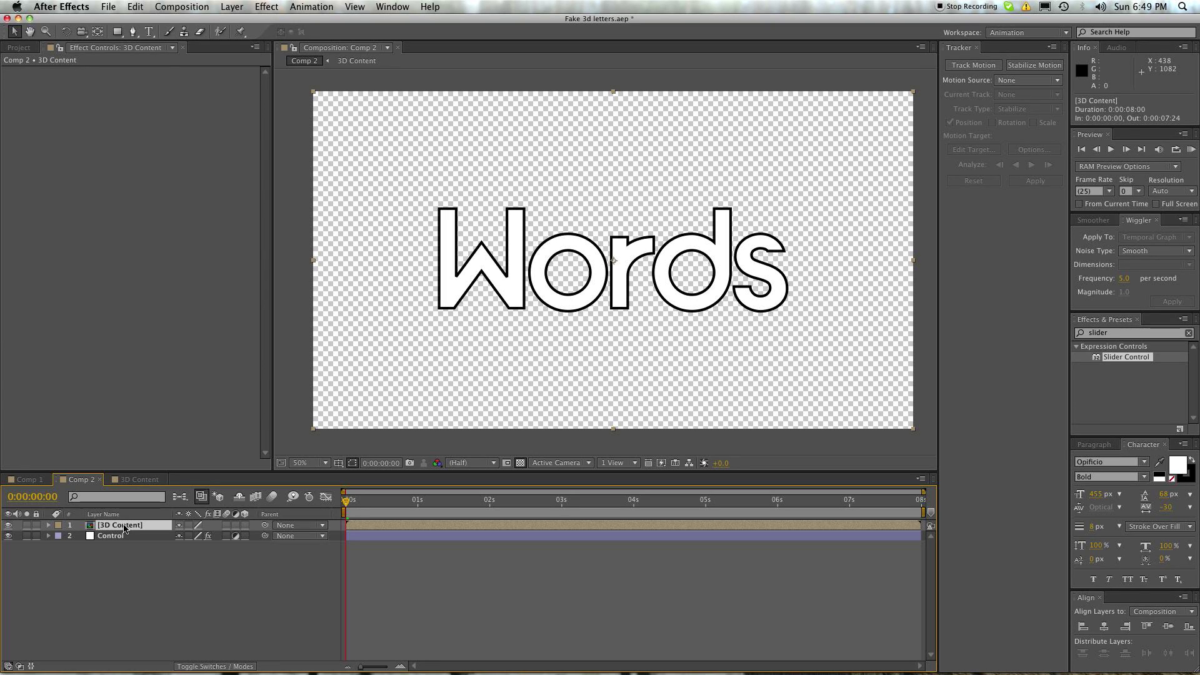
key("p")
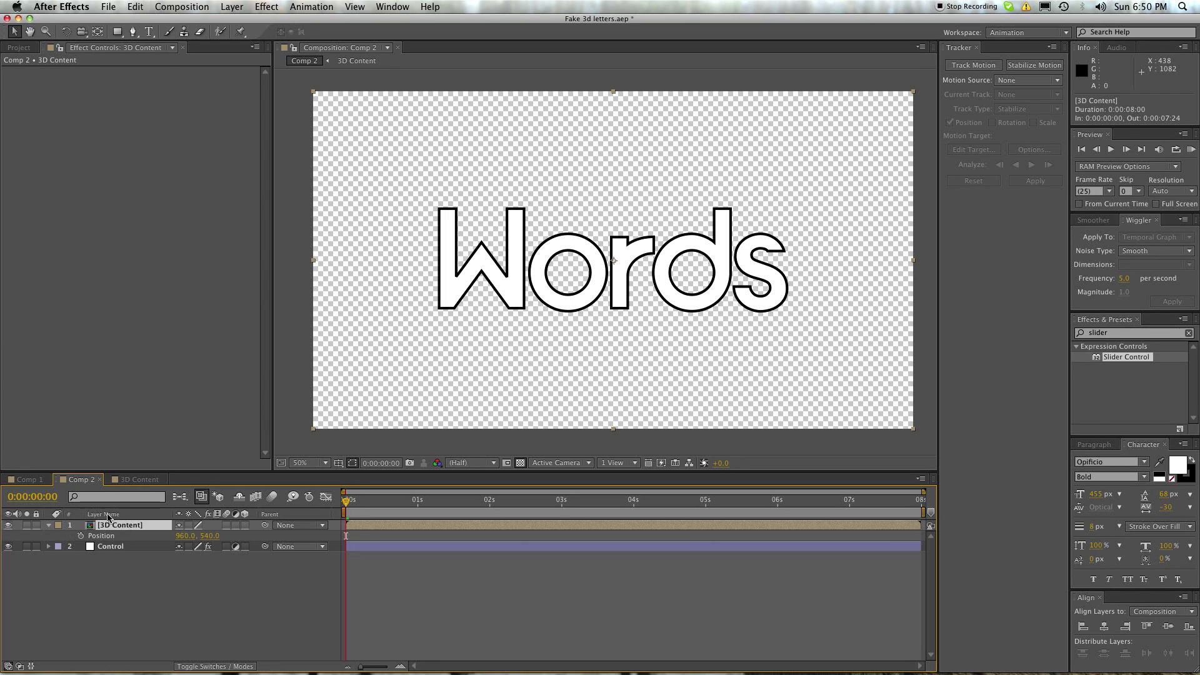
left_click(246, 525)
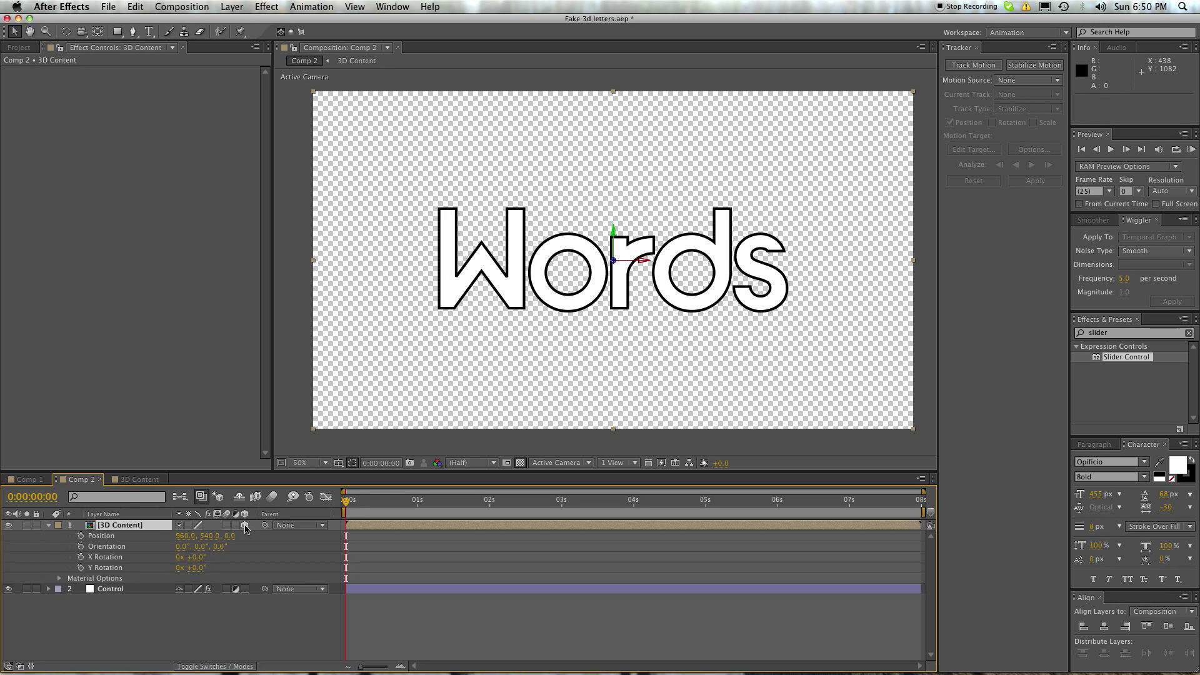
Step: Give Position the expression value+[0,0,index*] linked to the Control layer's Slider
left_click(79, 538, "alt")
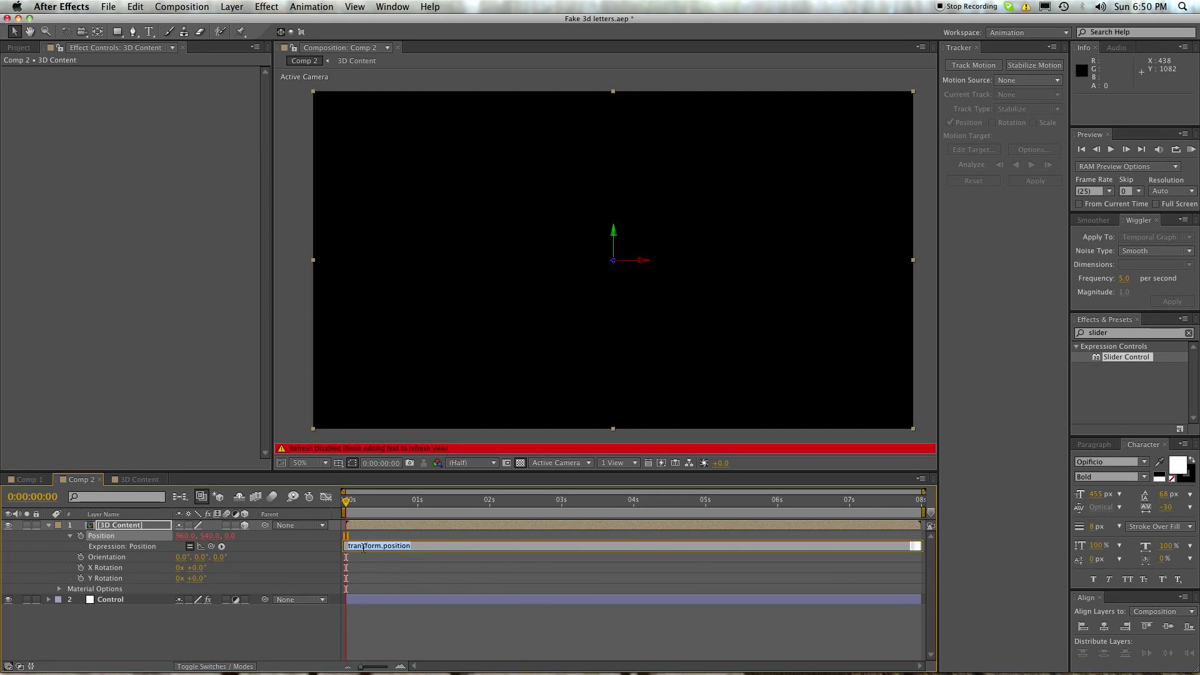
type("va")
type("lue+[0,0,index*")
left_click(50, 604)
left_click_drag(201, 547, 129, 621)
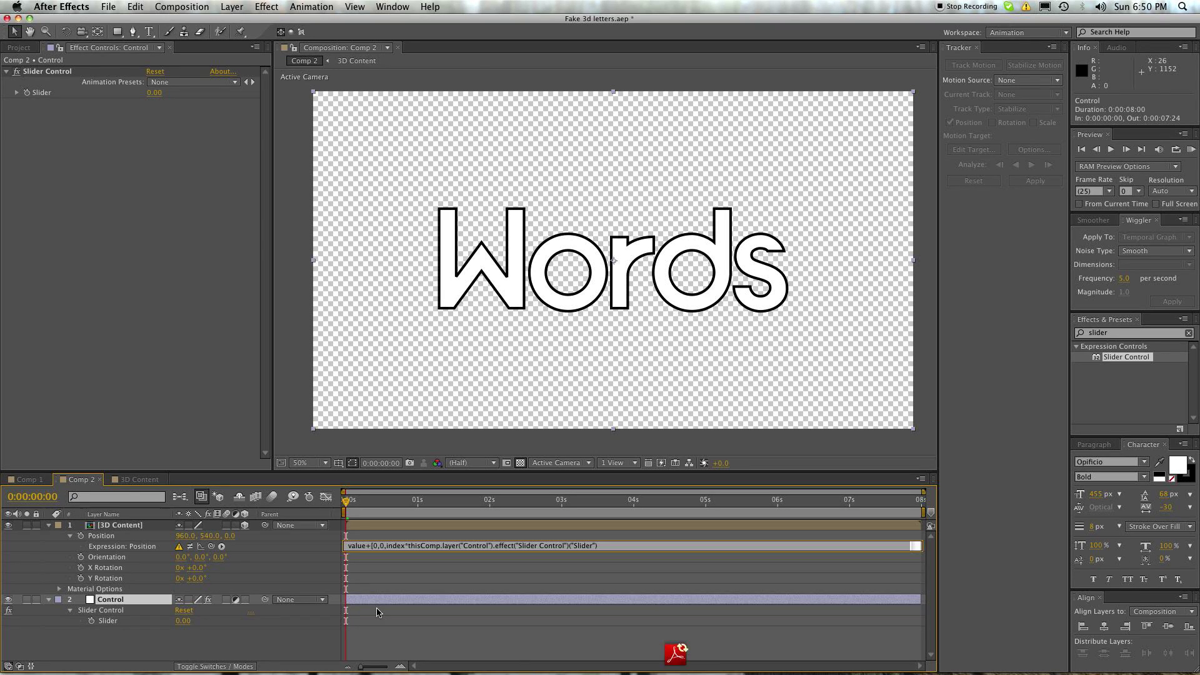
type(")")
left_click(377, 612)
left_click(308, 641)
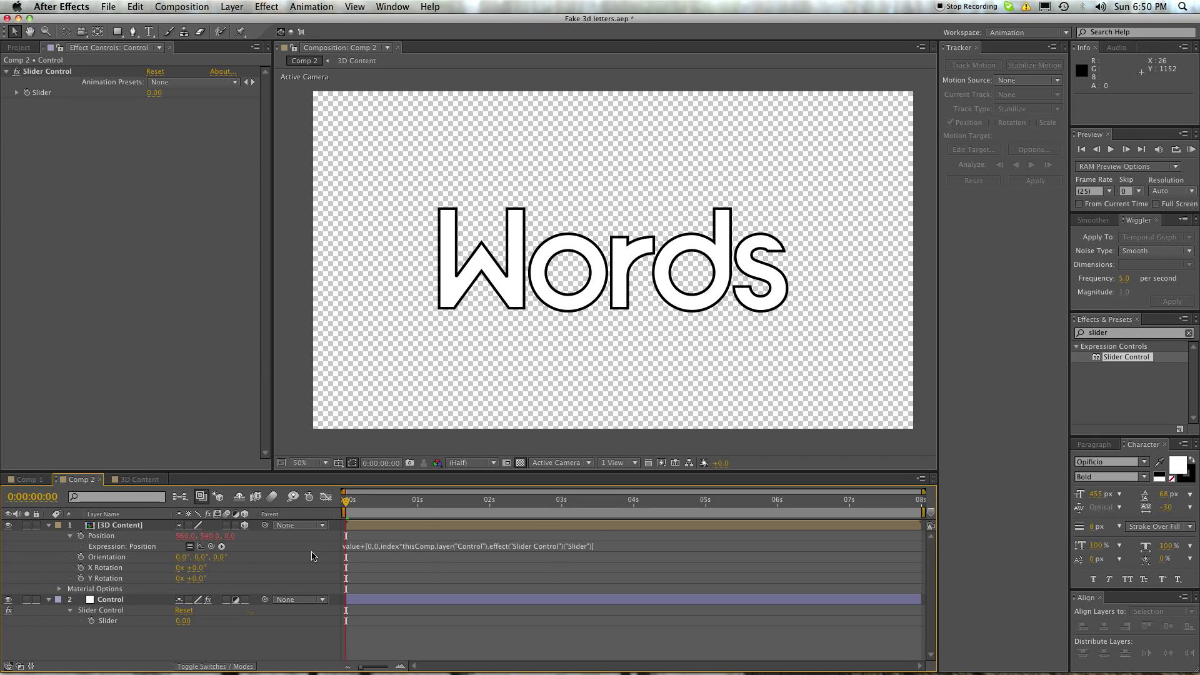
Step: Set the Control layer's Slider to 1
left_click(183, 620)
type("1")
key("Return")
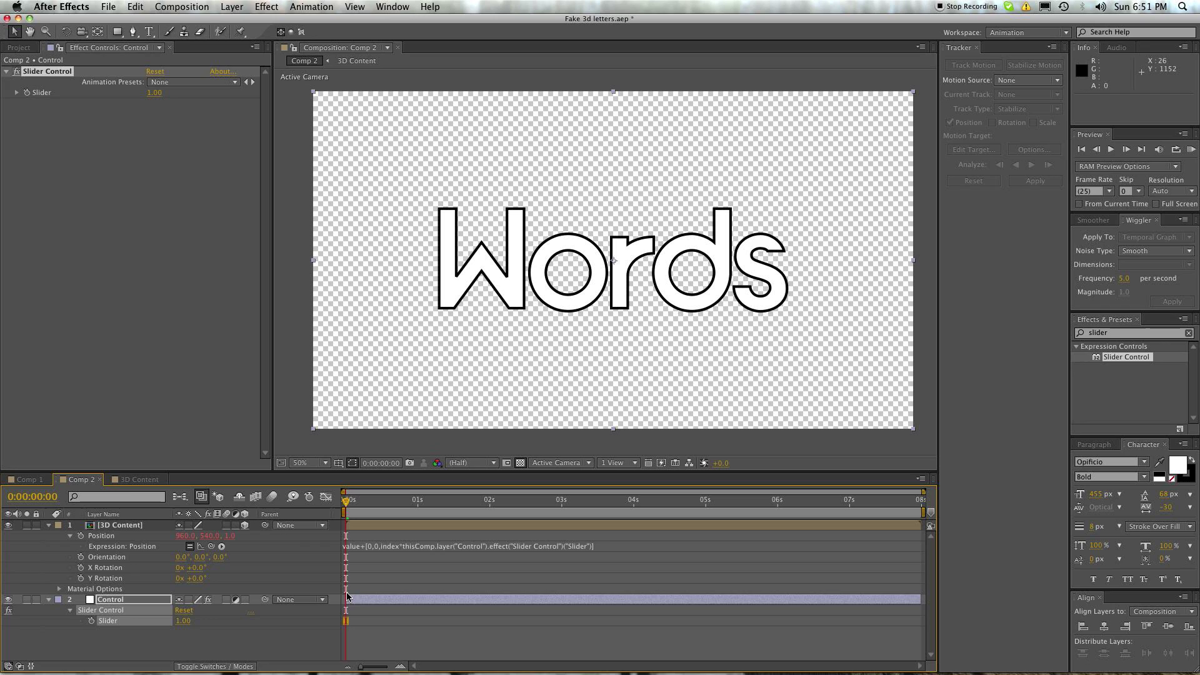
left_click(257, 583)
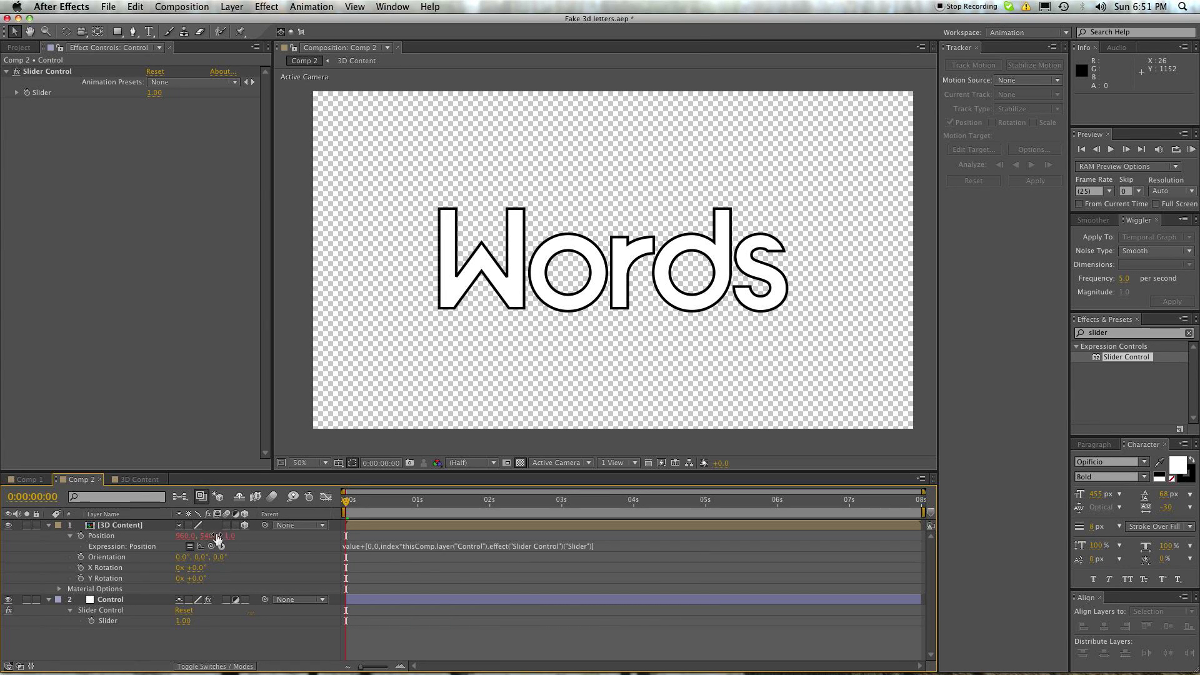
Step: Duplicate 3D Content to 14 layers and check layer 14's Position expression
left_click(108, 526)
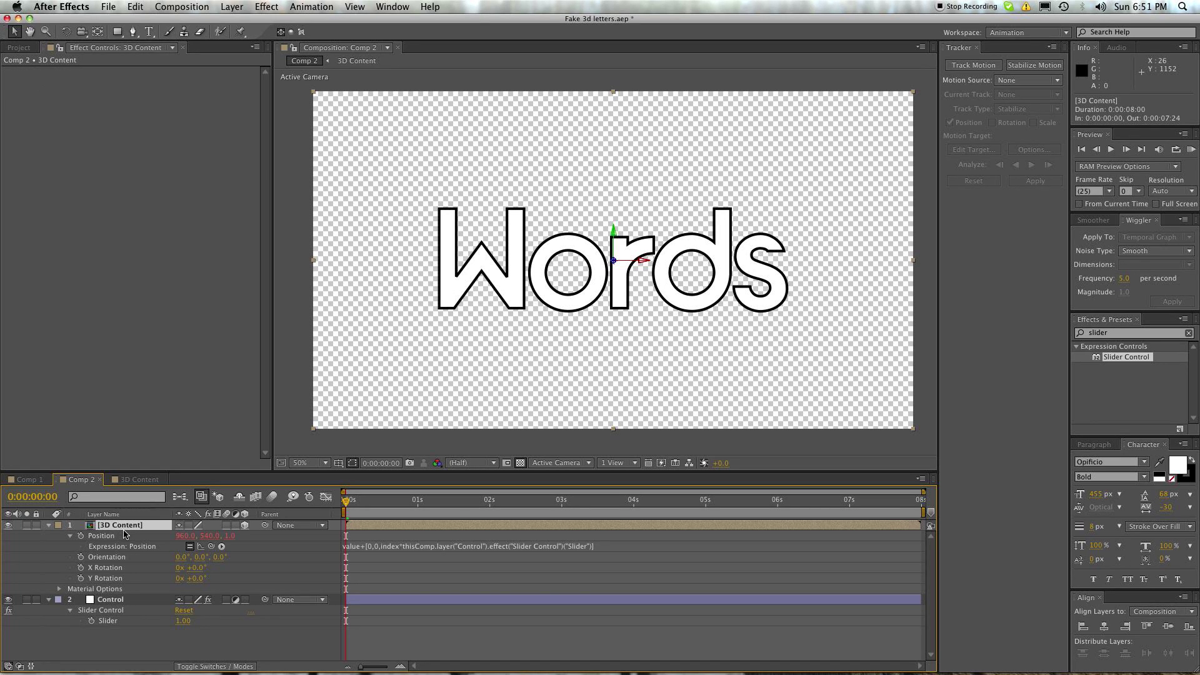
key("super+d")
key("super+d")
key("super+d")
key("super+d")
key("super+d")
key("super+d")
key("super+d")
key("super+d")
key("super+d")
key("super+d")
key("super+d")
key("super+d")
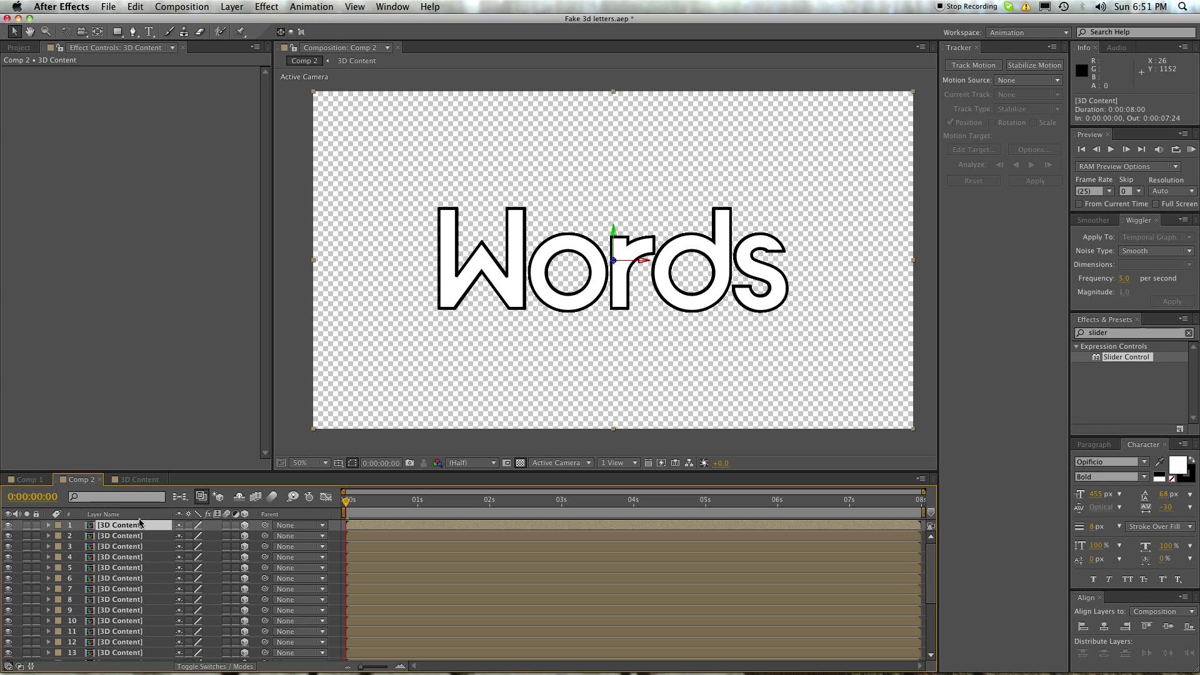
scroll(133, 598, "down", 5)
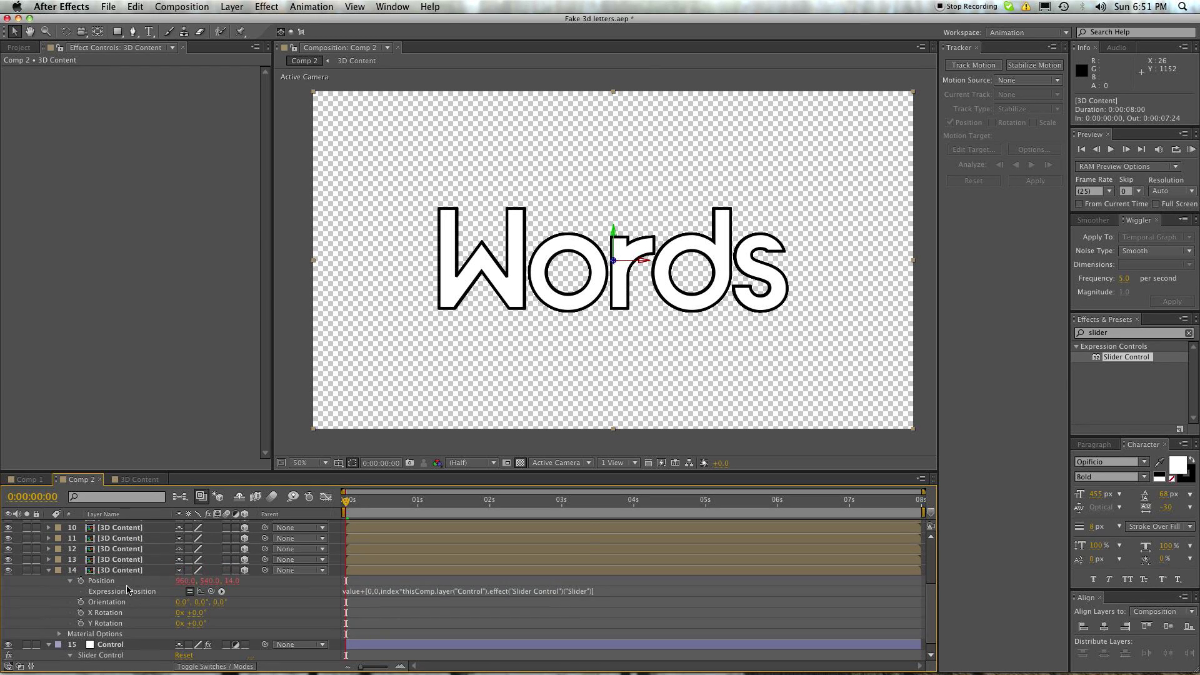
left_click(114, 571)
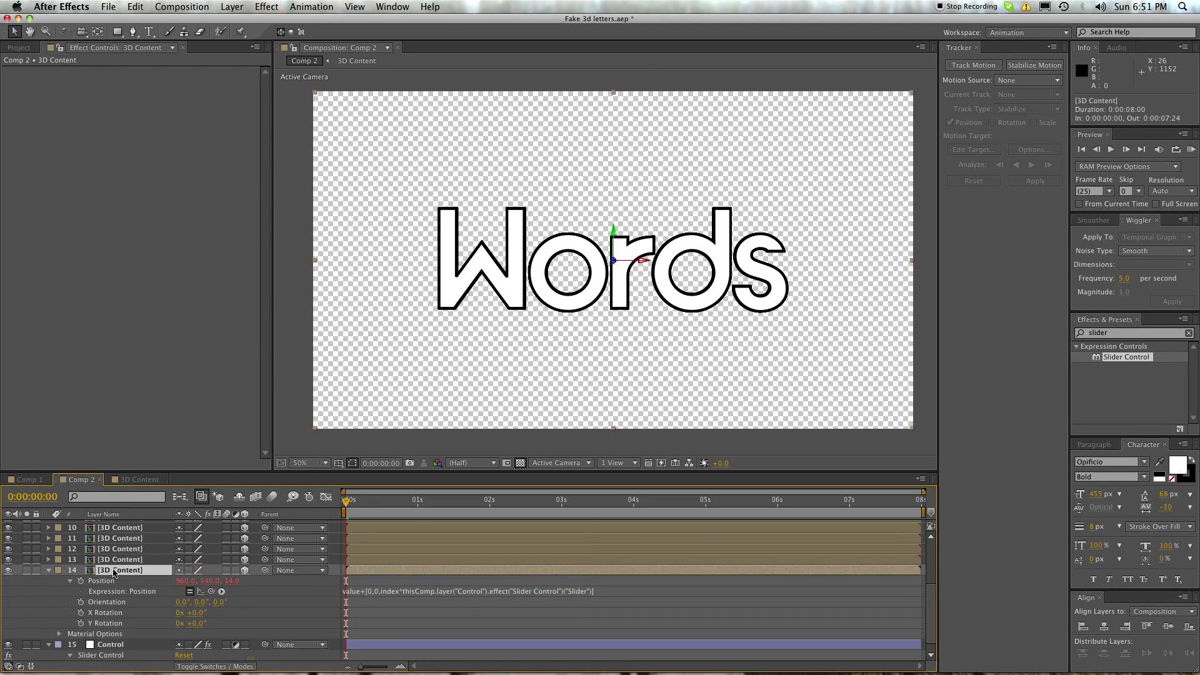
key("e")
key("e")
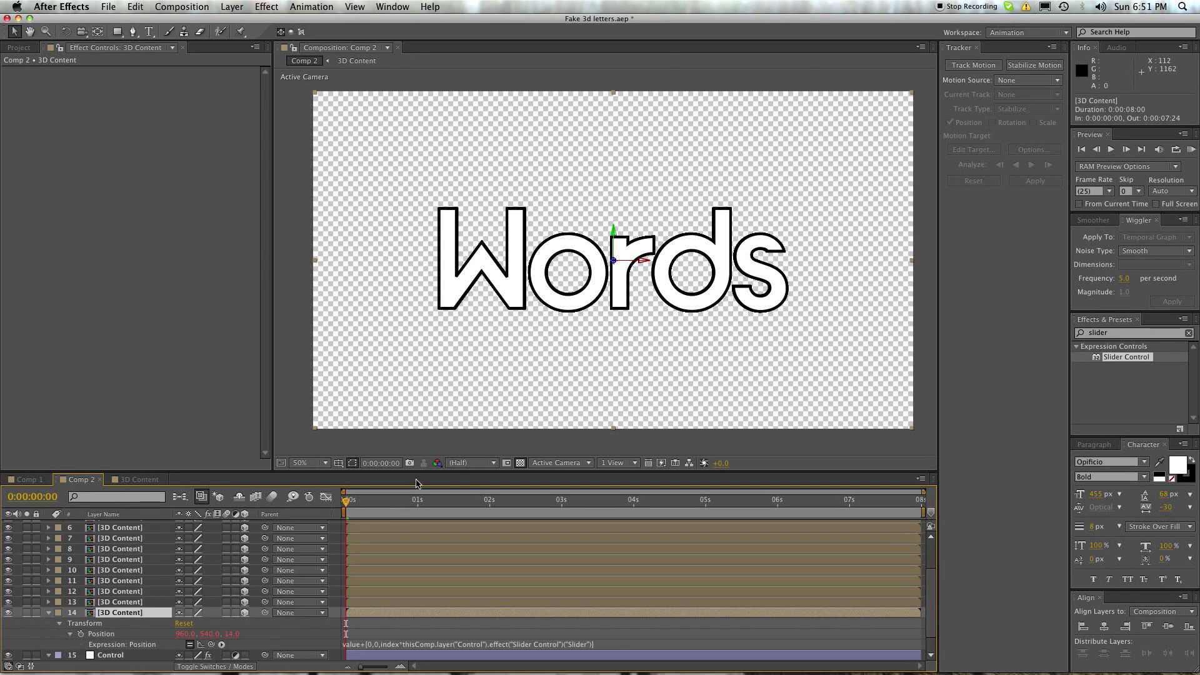
left_click(560, 463)
left_click(560, 463)
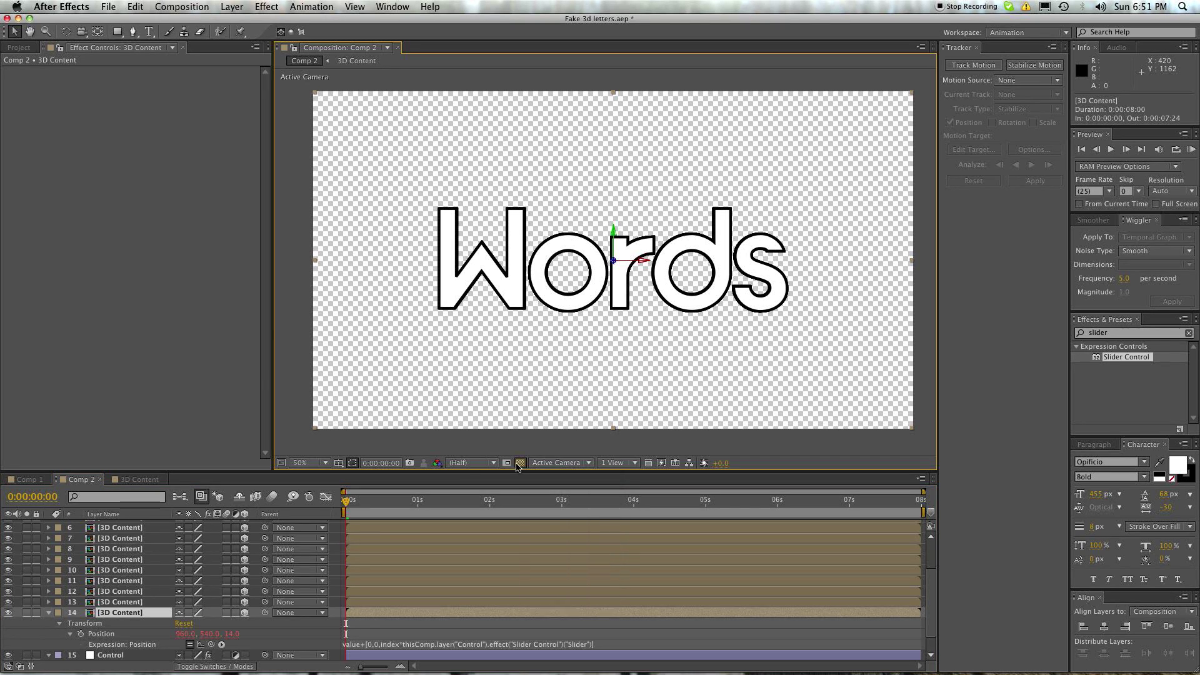
Step: Switch to the Top view and set the Control Slider to 10
left_click(558, 463)
left_click(575, 519)
scroll(587, 287, "up", 2)
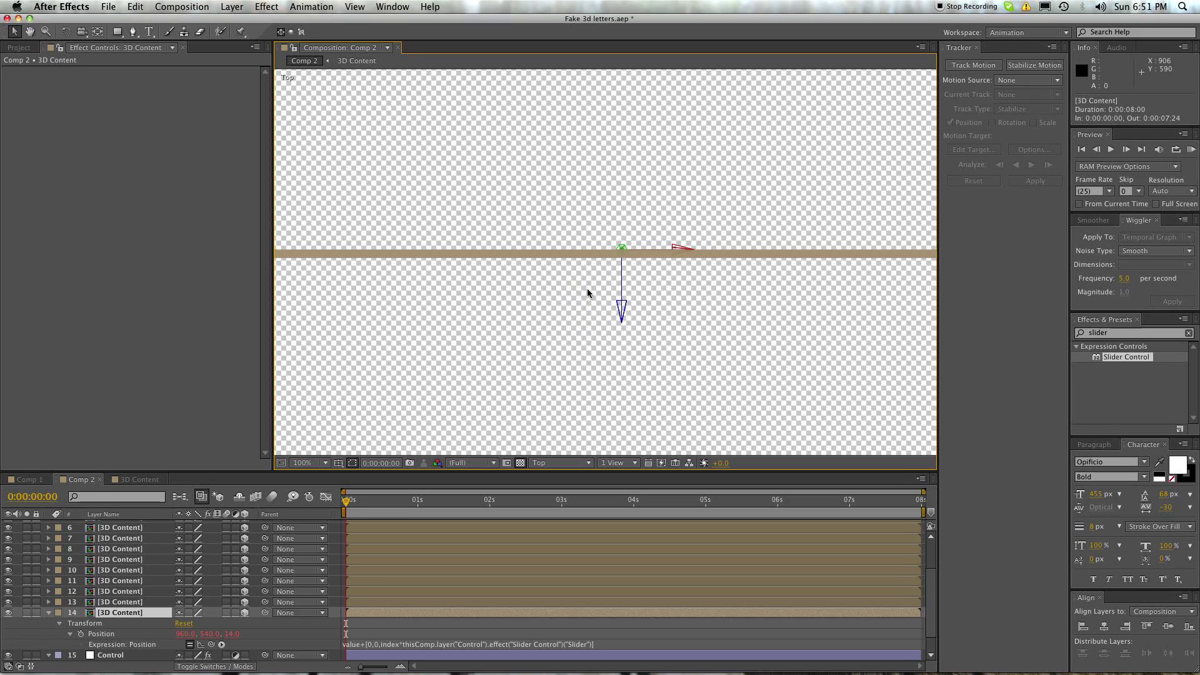
scroll(587, 288, "down", 2)
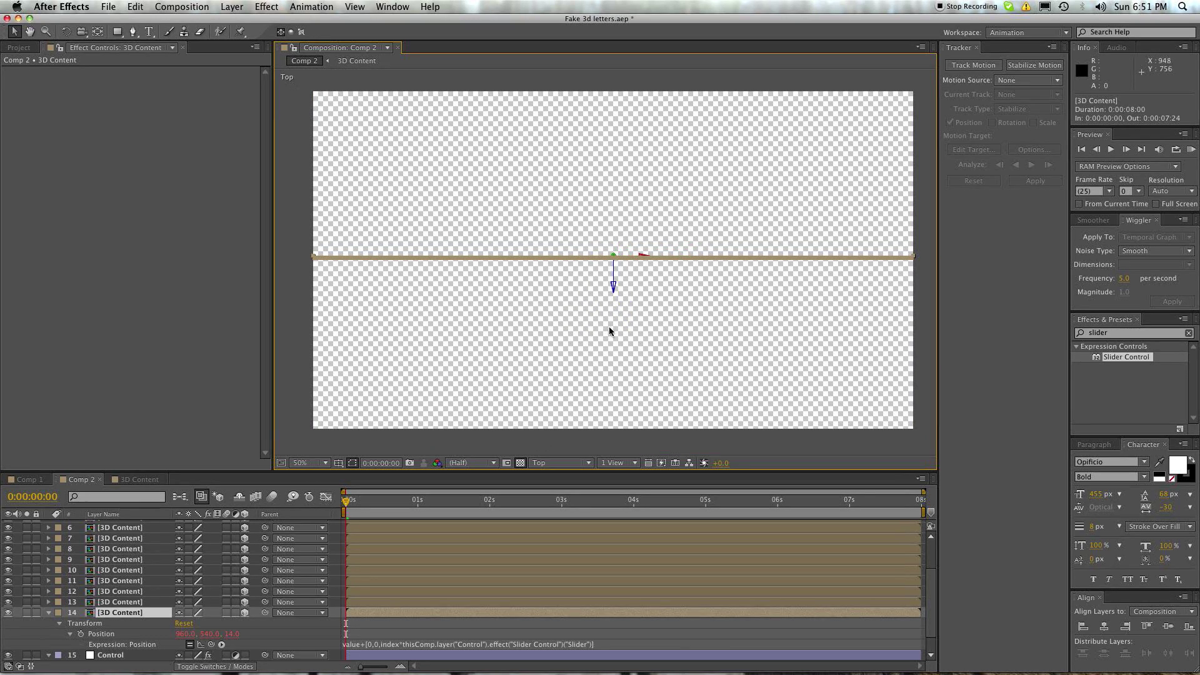
left_click(112, 657)
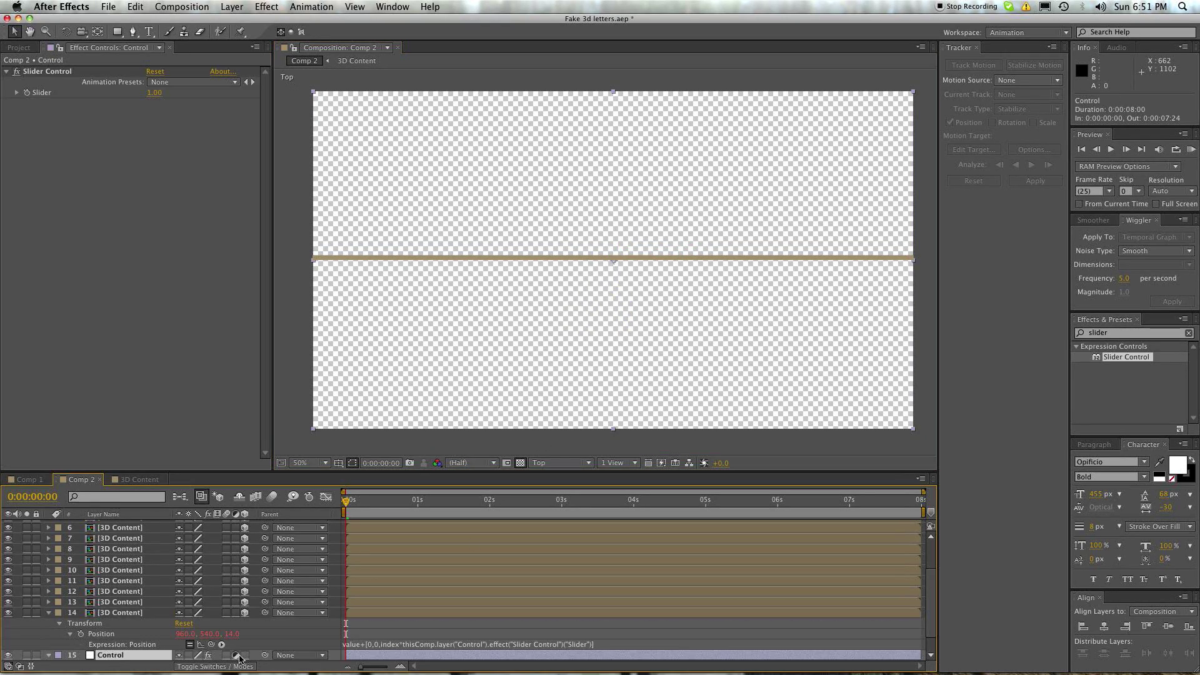
left_click(155, 93)
type("10")
key("Return")
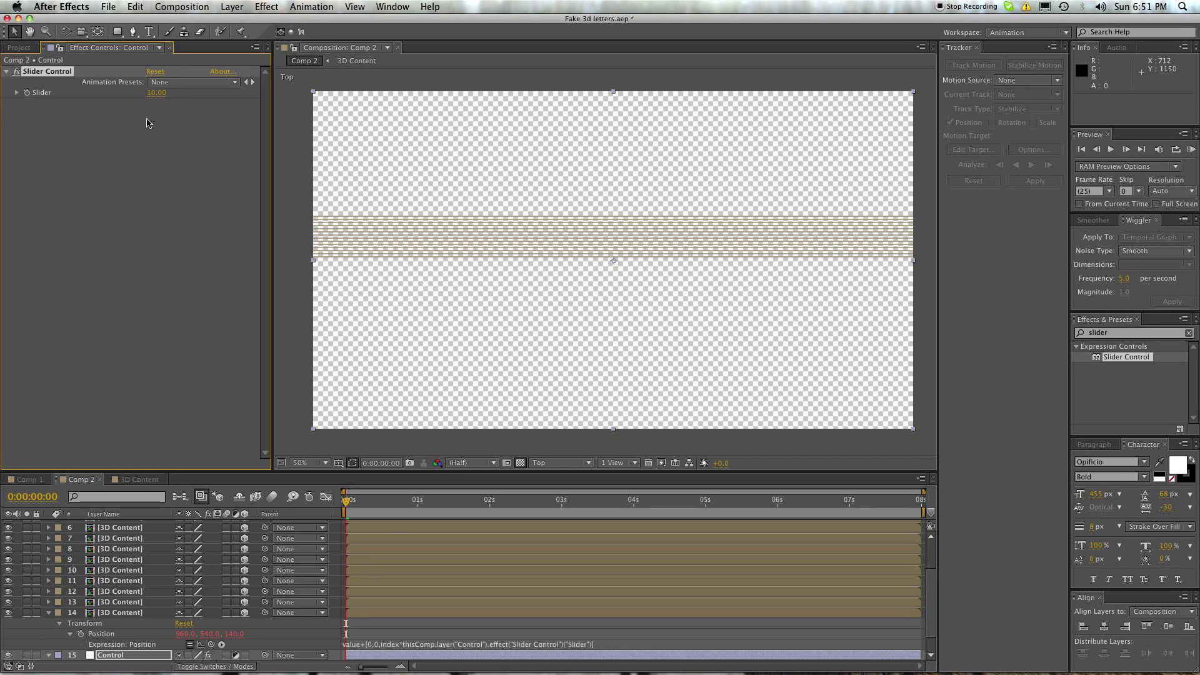
left_click_drag(158, 95, 155, 93)
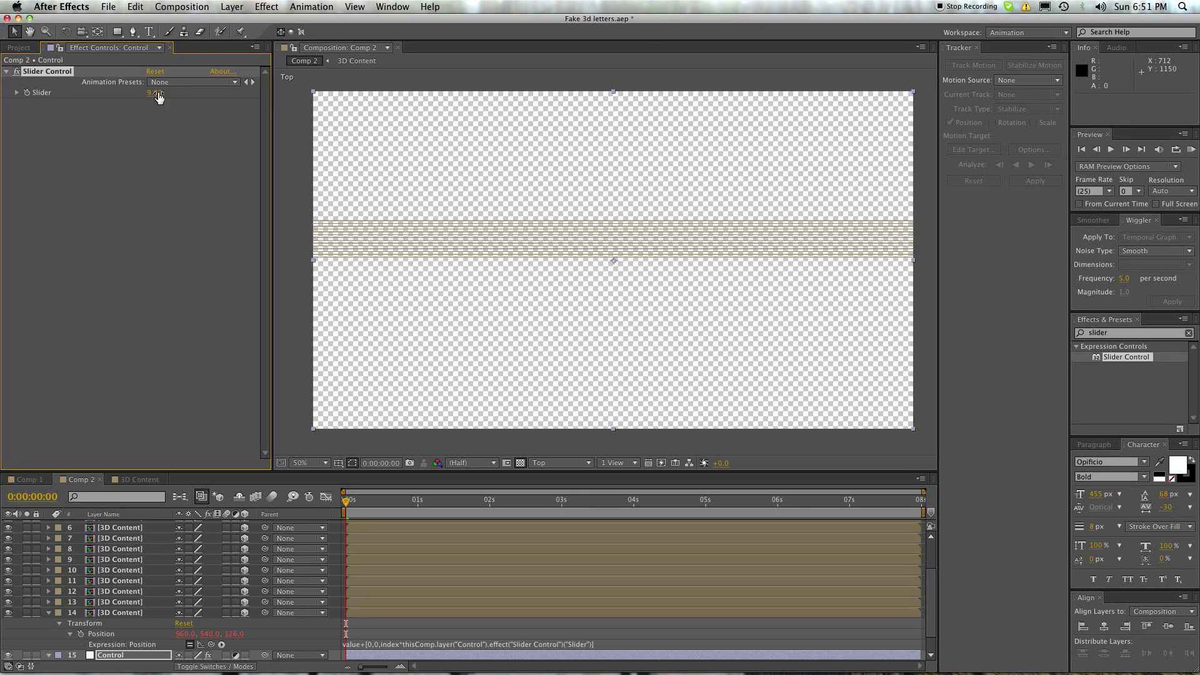
left_click(155, 95)
type("10")
key("Return")
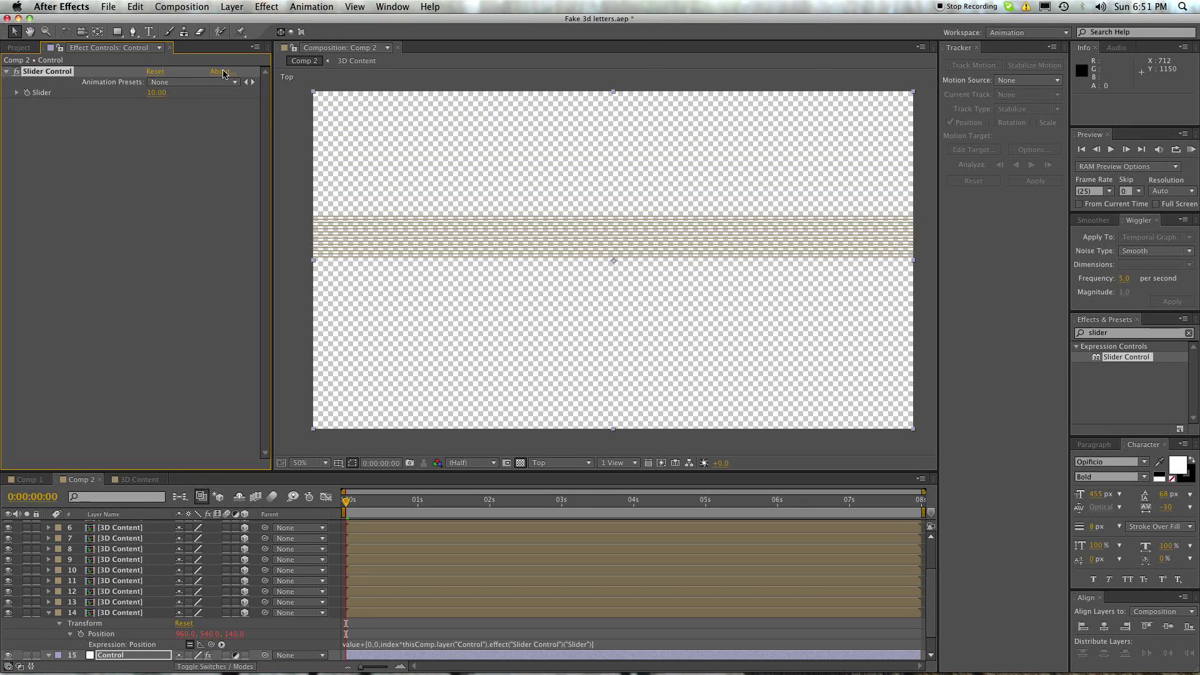
Step: Duplicate 3D Content up to 20 layers and return to the Active Camera view
left_click(121, 612)
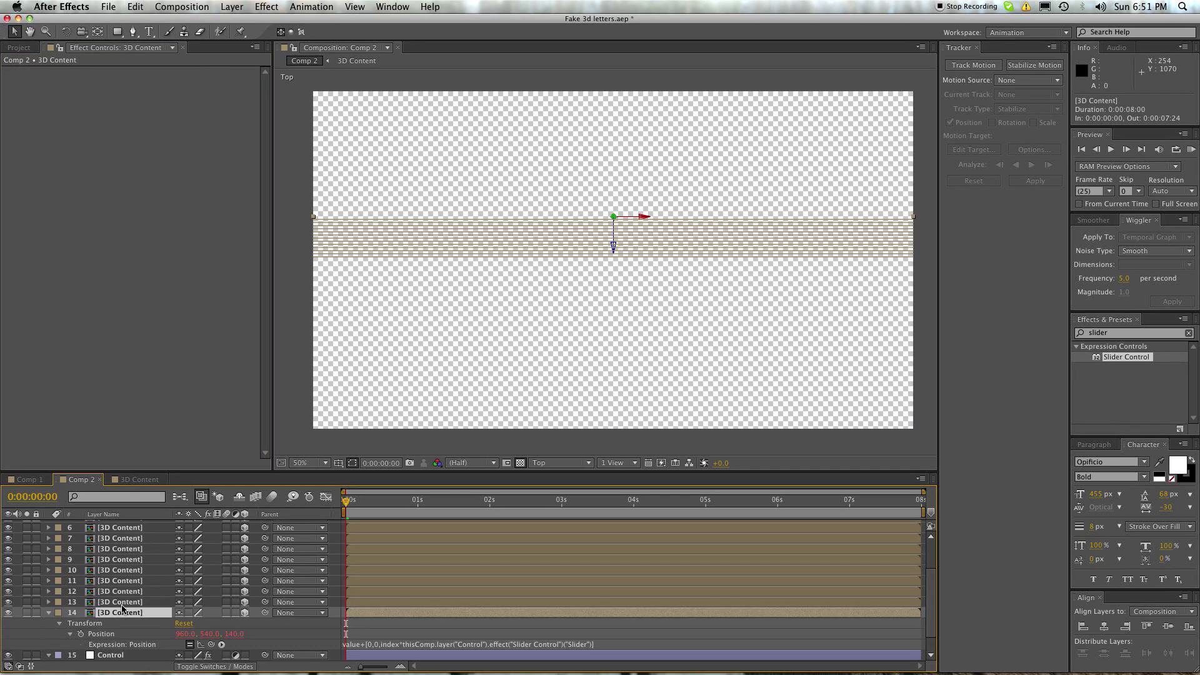
key("ctrl+d")
key("ctrl+d")
key("ctrl+d")
key("ctrl+d")
key("ctrl+d")
key("ctrl+d")
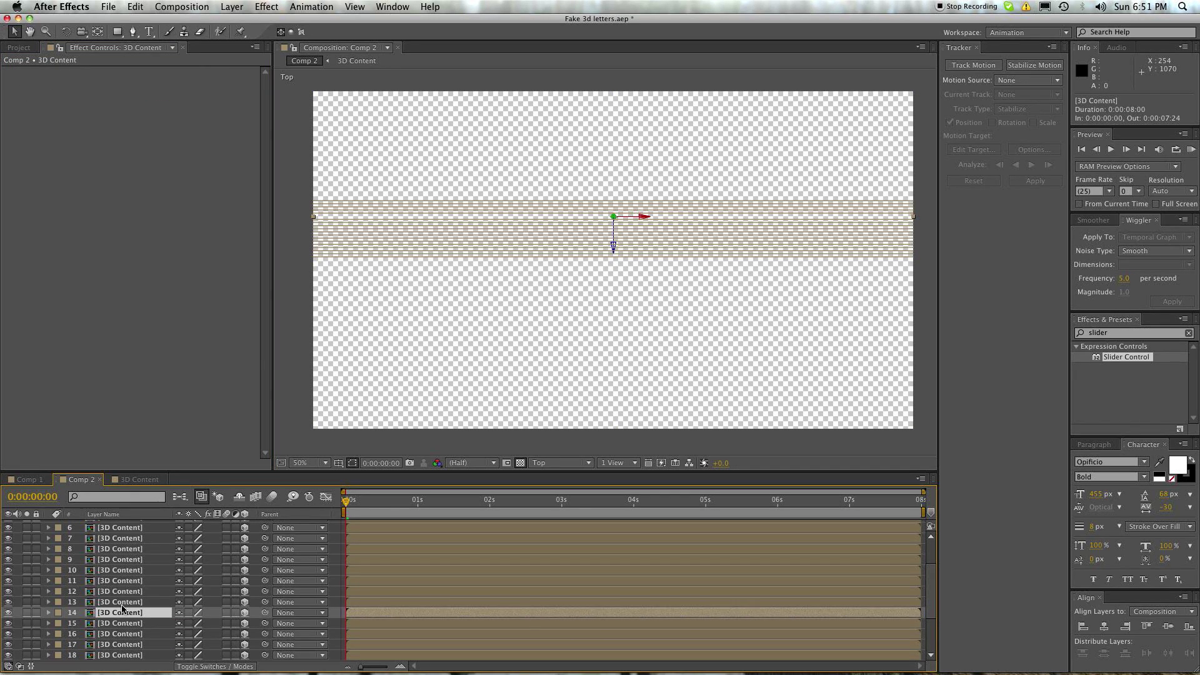
scroll(124, 605, "down", 2)
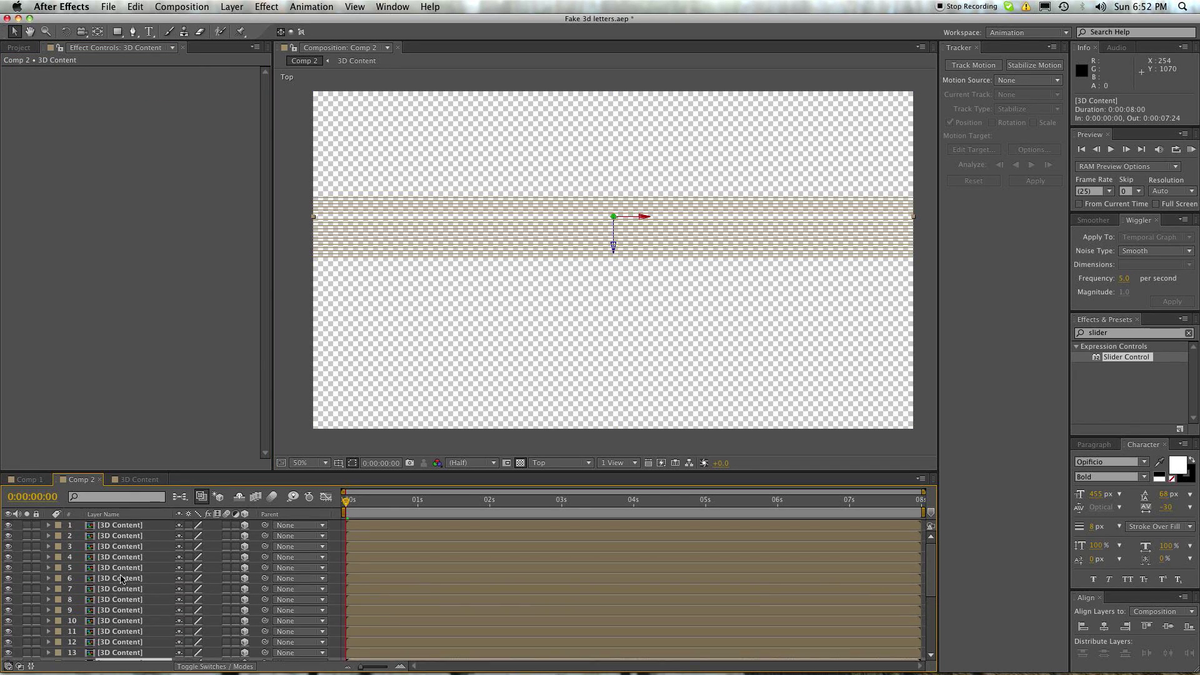
scroll(70, 560, "down", 2)
left_click(50, 592)
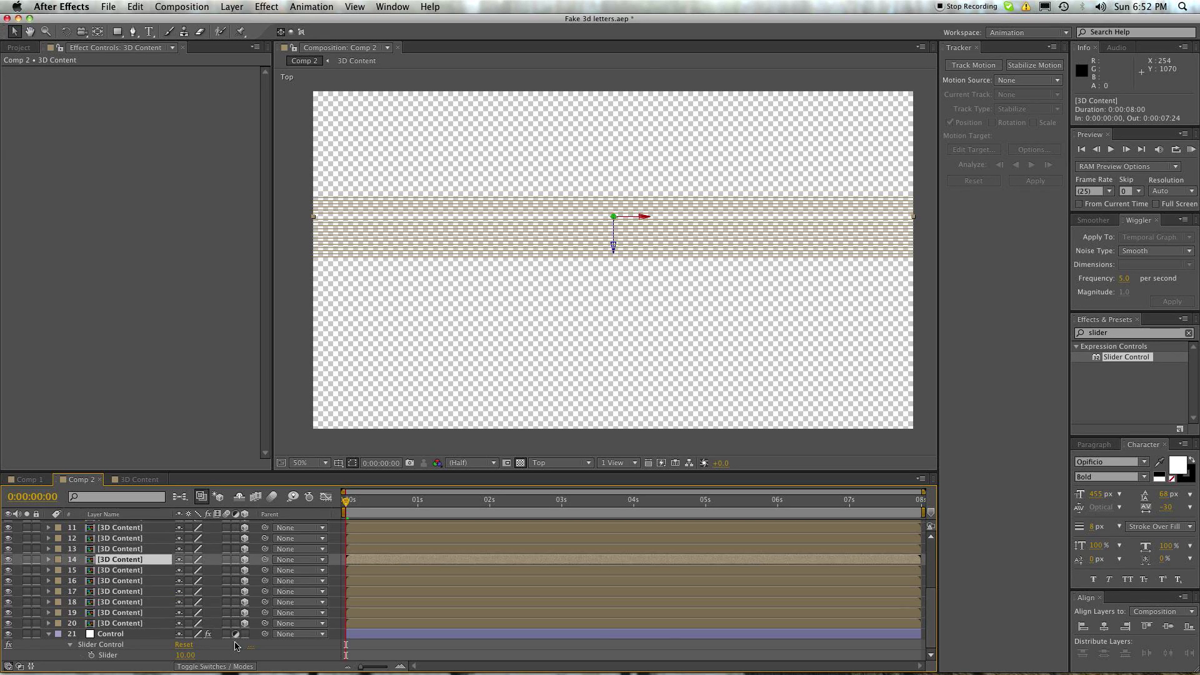
left_click(367, 635)
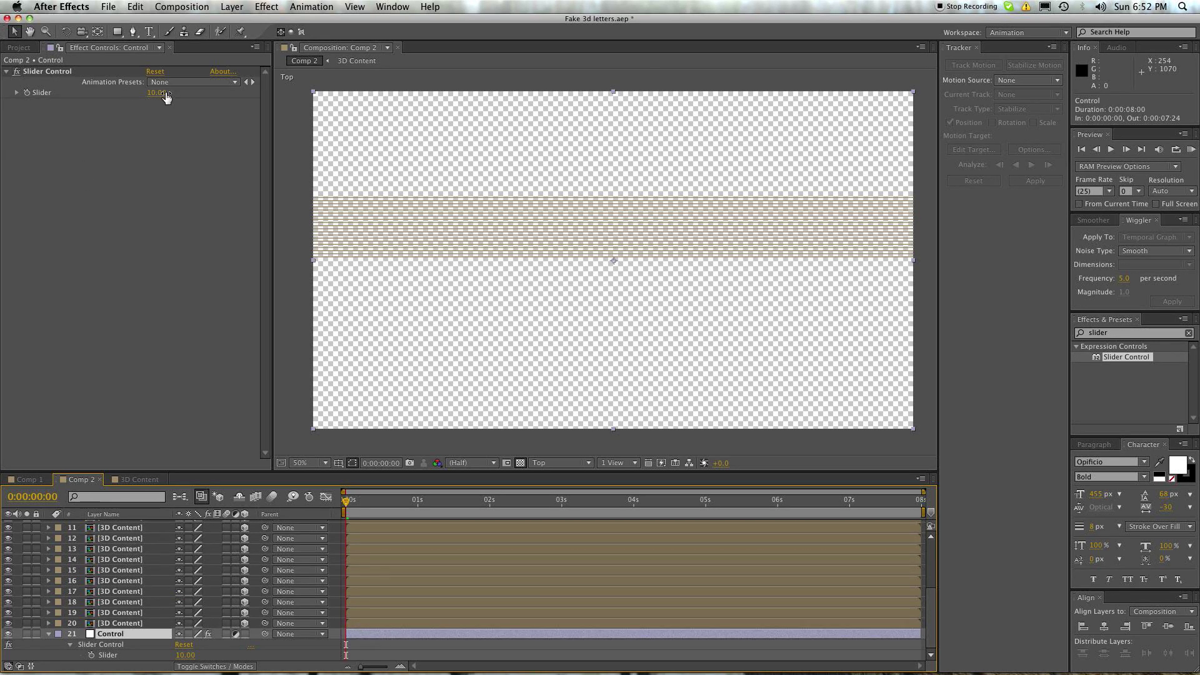
left_click(178, 125)
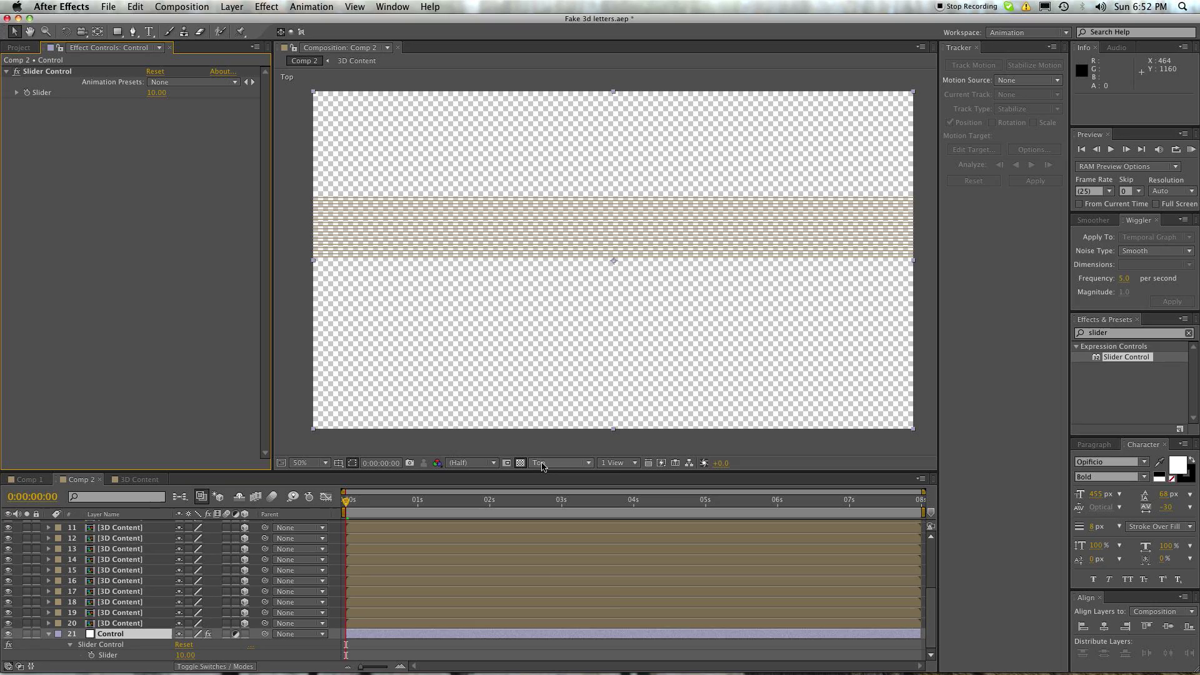
left_click(561, 463)
left_click(565, 465)
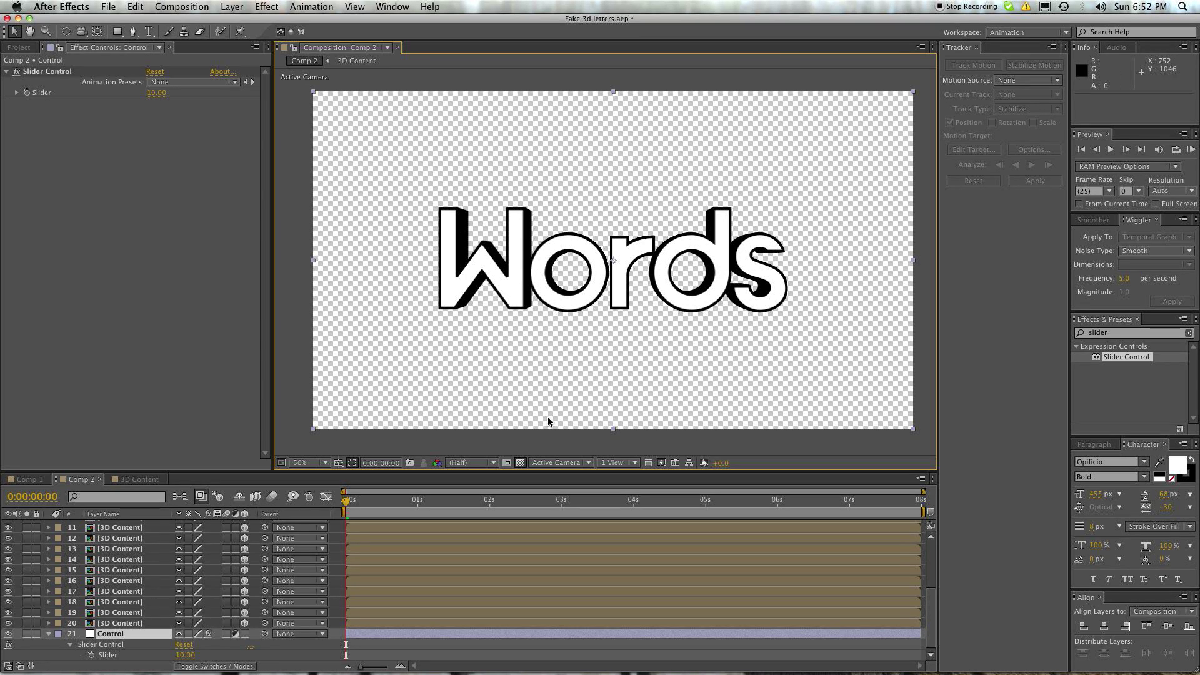
Step: Pre-compose all 3D Content layers plus Control into a comp named '3d Object'
left_click(55, 634)
scroll(393, 573, "up", 5)
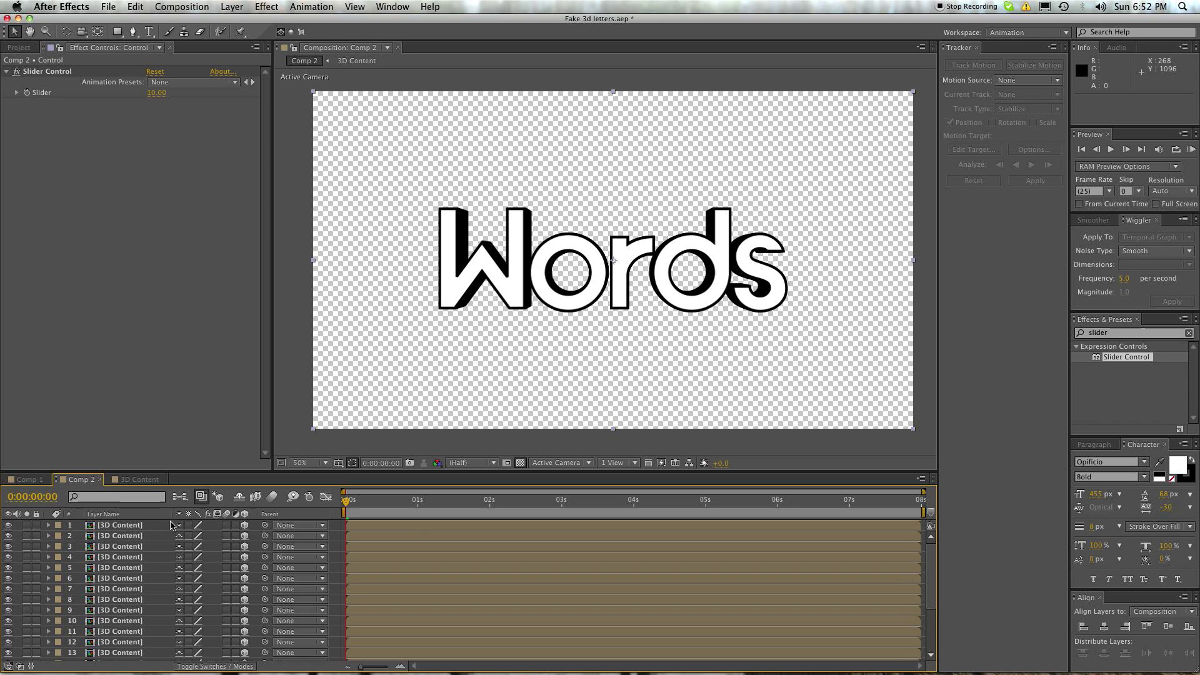
left_click(134, 528)
scroll(134, 563, "down", 3)
left_click(123, 655, "shift")
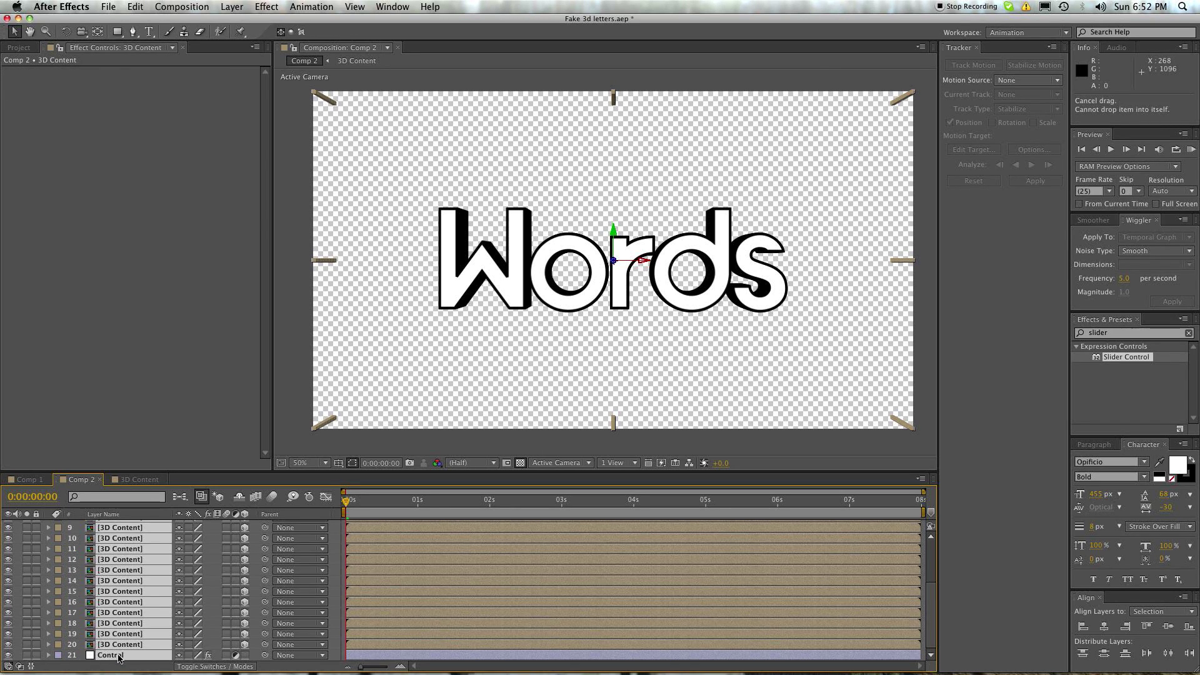
key("super+shift+c")
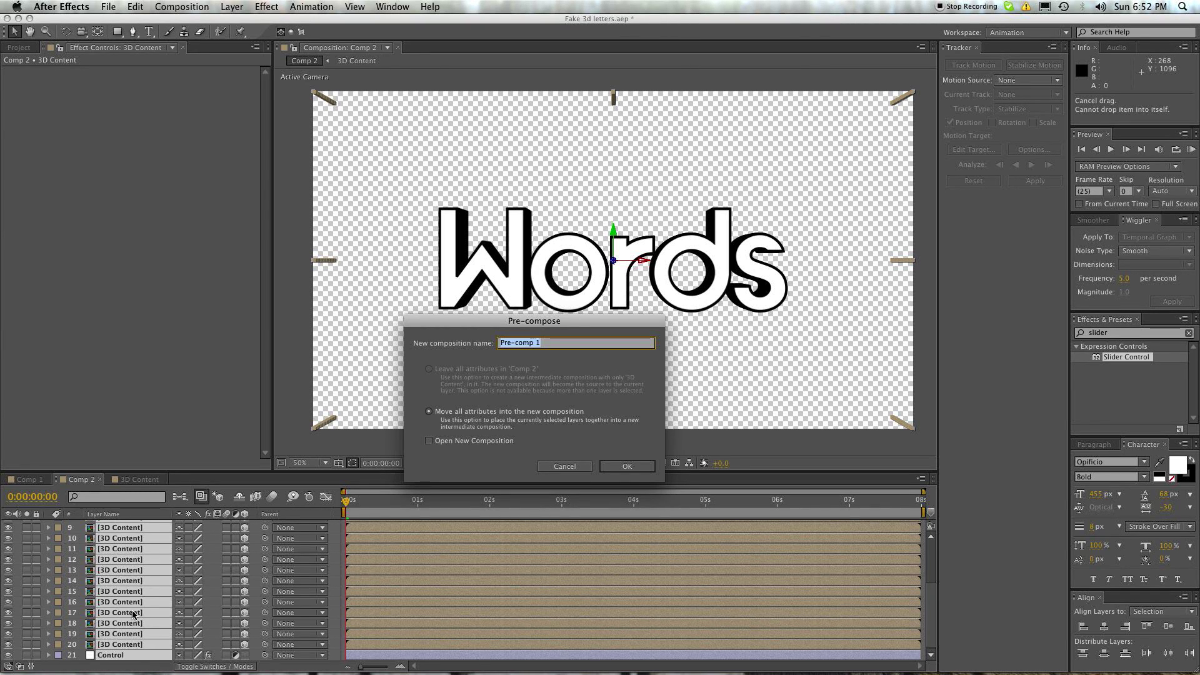
type("3d Dept")
type("Object")
key("Return")
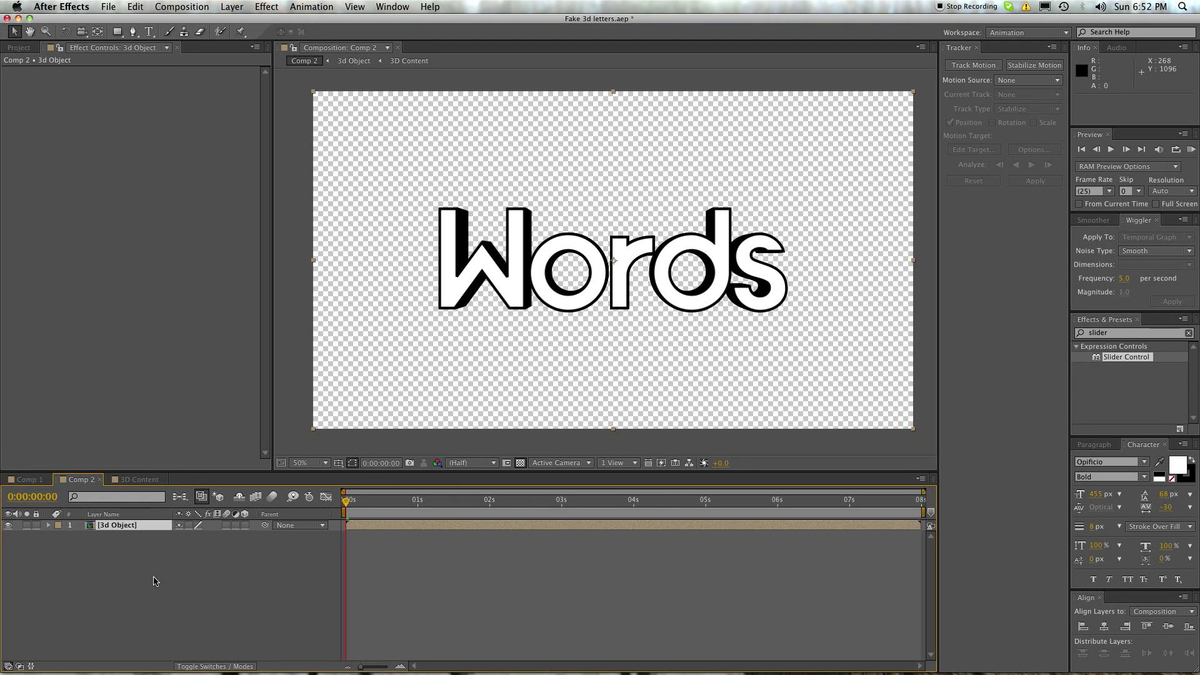
Step: Make 3d Object a 3D layer with collapsed transformations, Y Orientation 311°
left_click(156, 581)
left_click(128, 530)
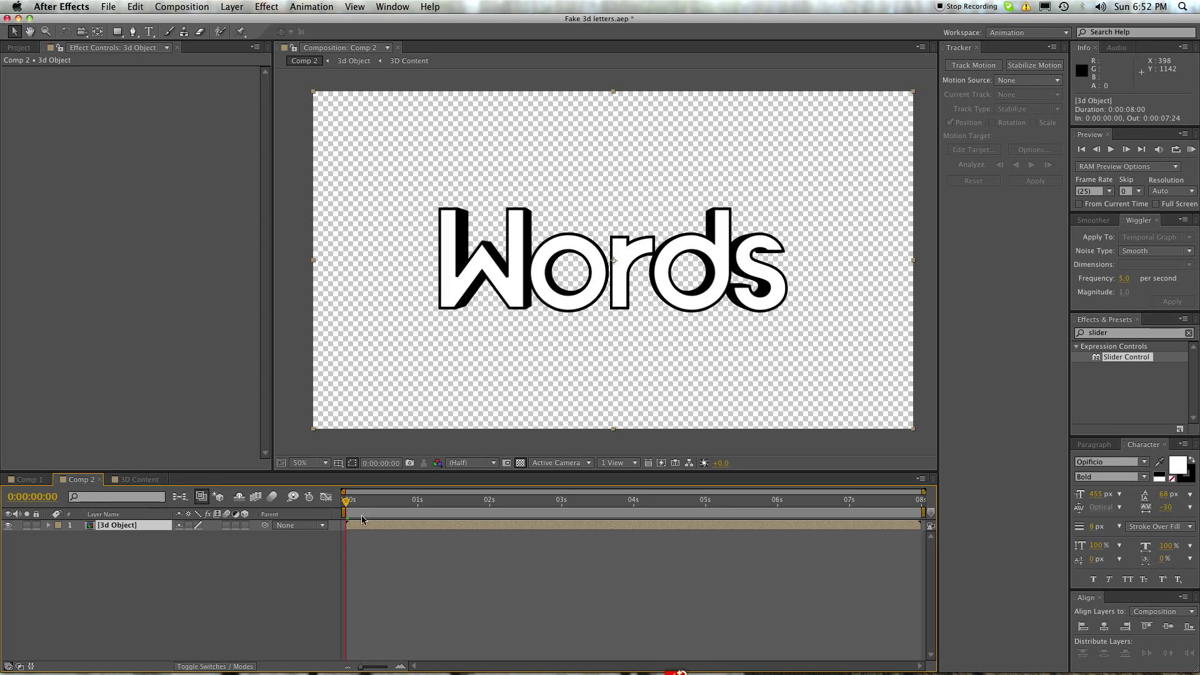
left_click(215, 565)
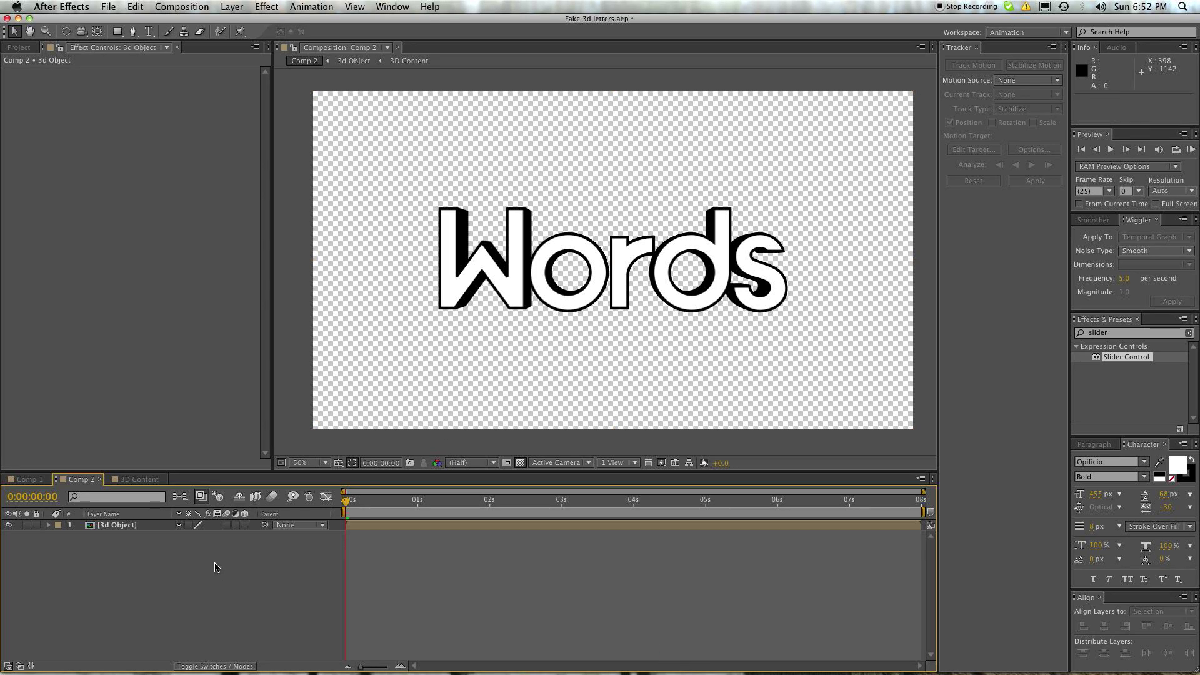
left_click(135, 530)
left_click(245, 525)
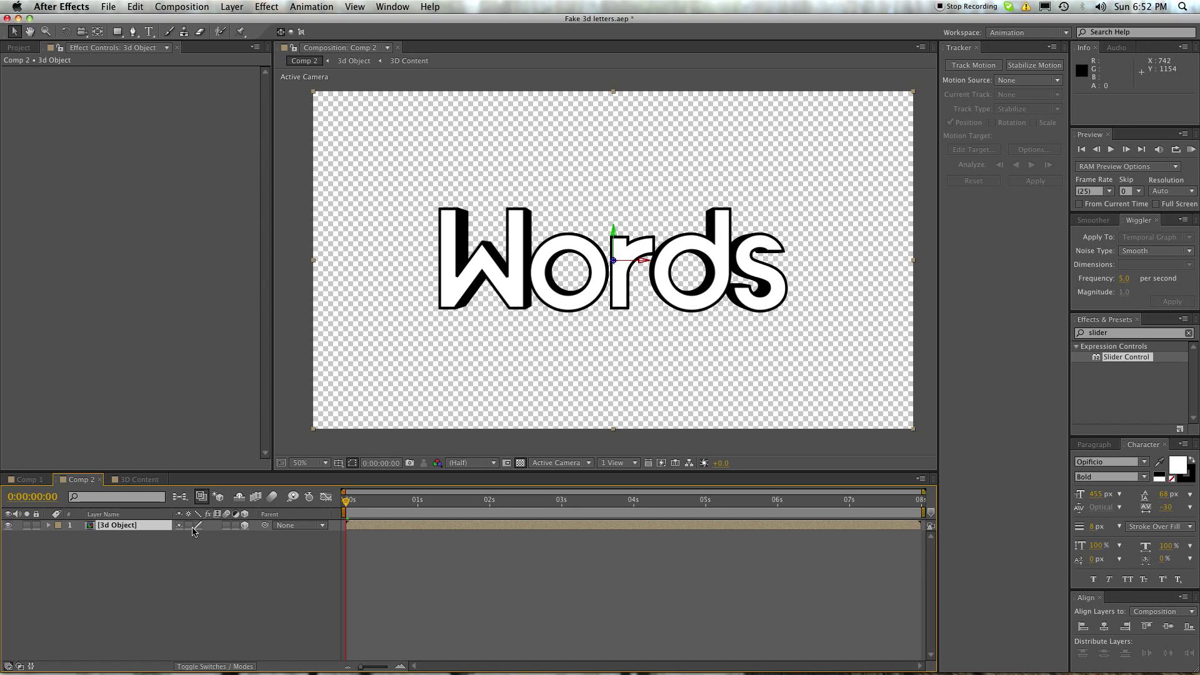
left_click(190, 526)
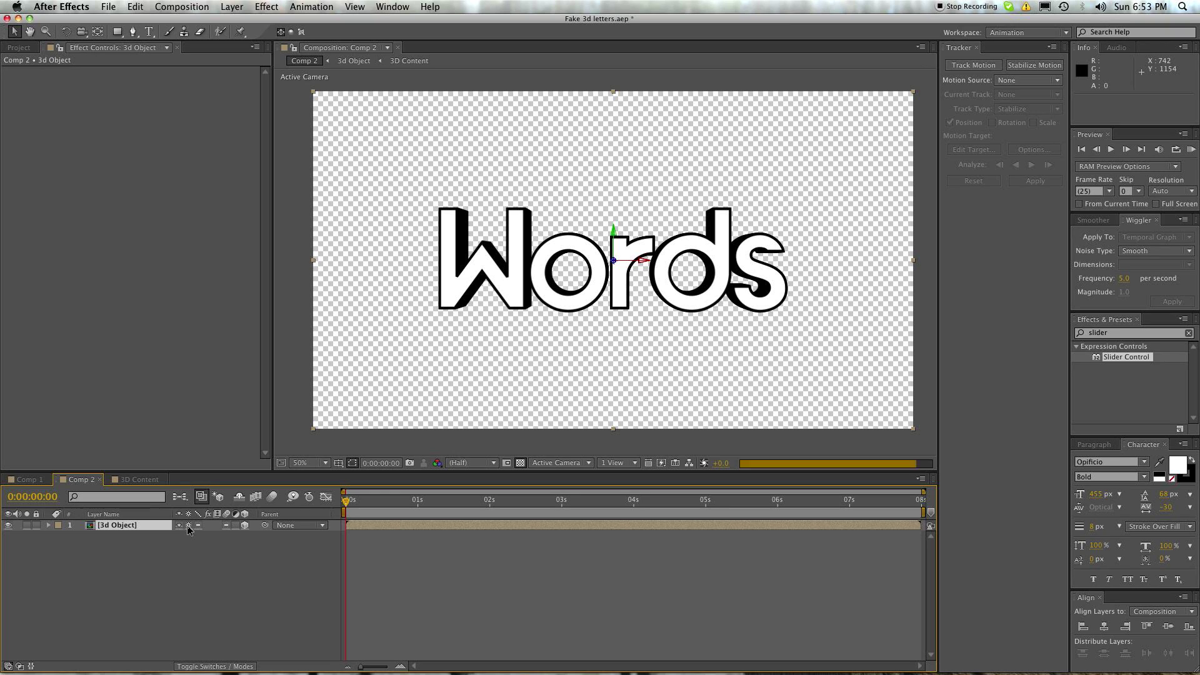
left_click(434, 529)
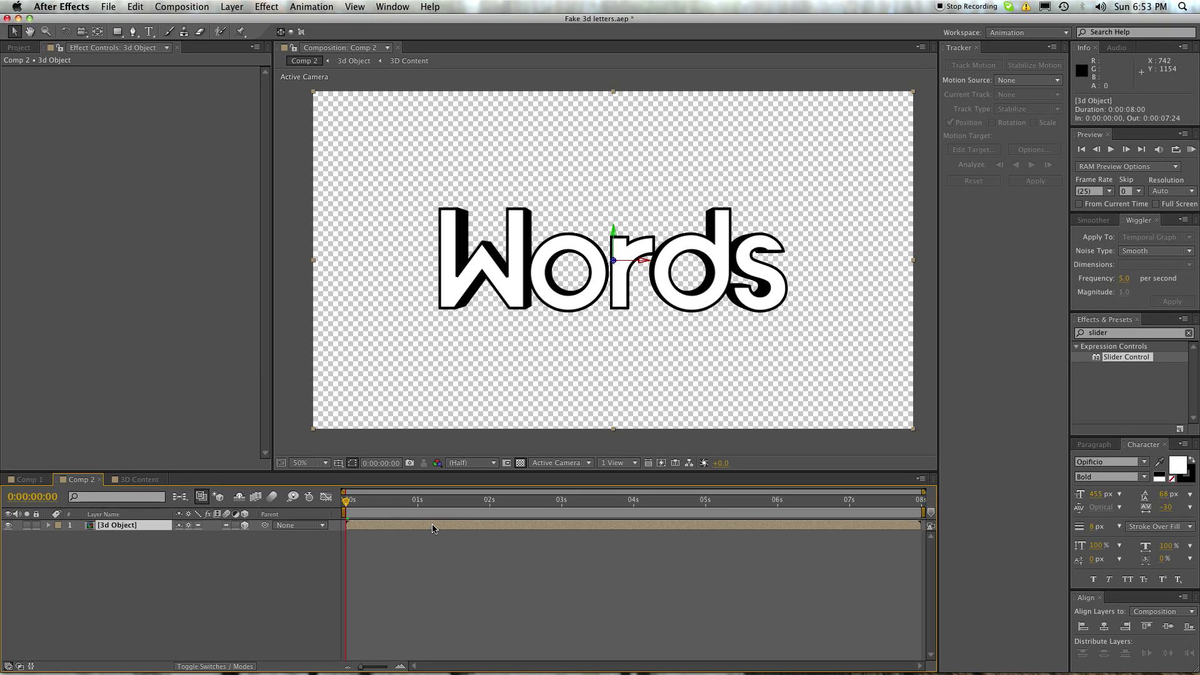
key("r")
left_click_drag(200, 541, 173, 540)
Step: Fine-tune 3d Object's Y Orientation to 332°, then open its pre-comp
left_click(692, 587)
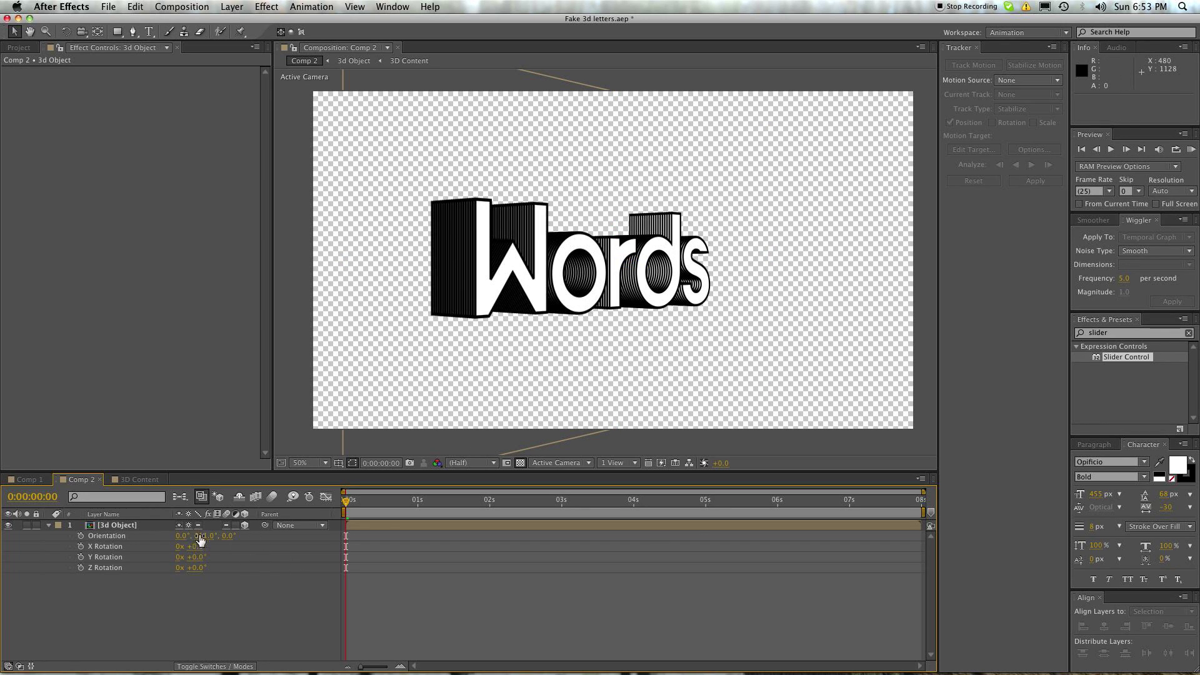
left_click_drag(201, 536, 193, 536)
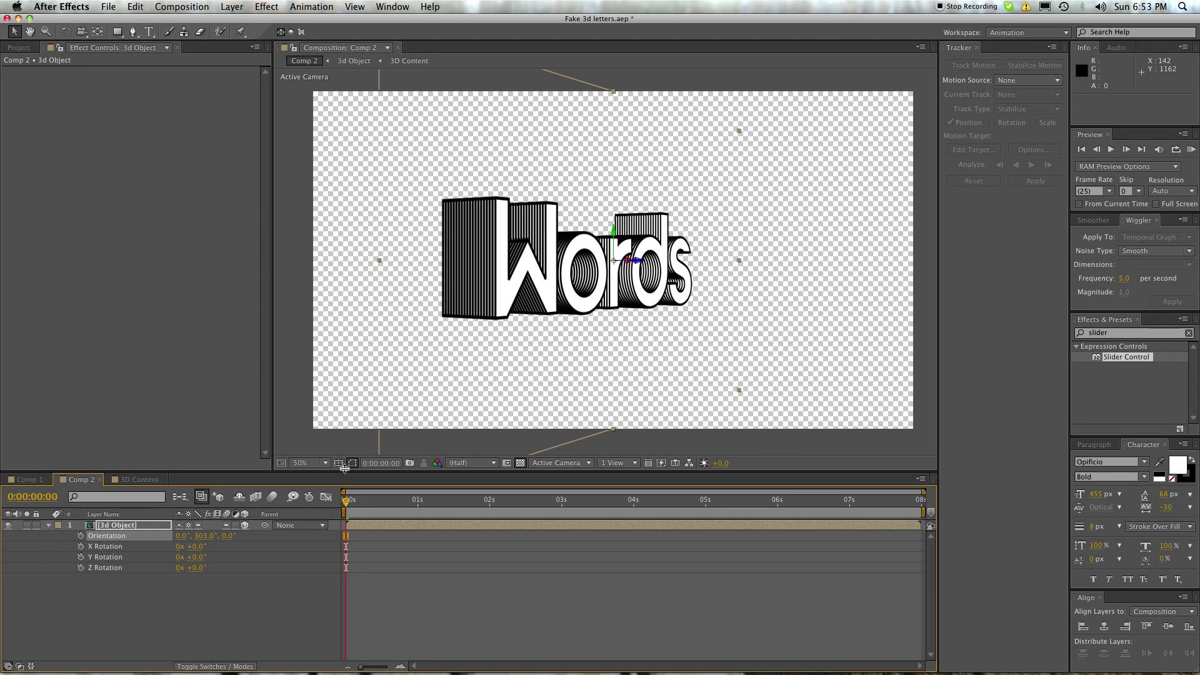
left_click_drag(209, 537, 233, 536)
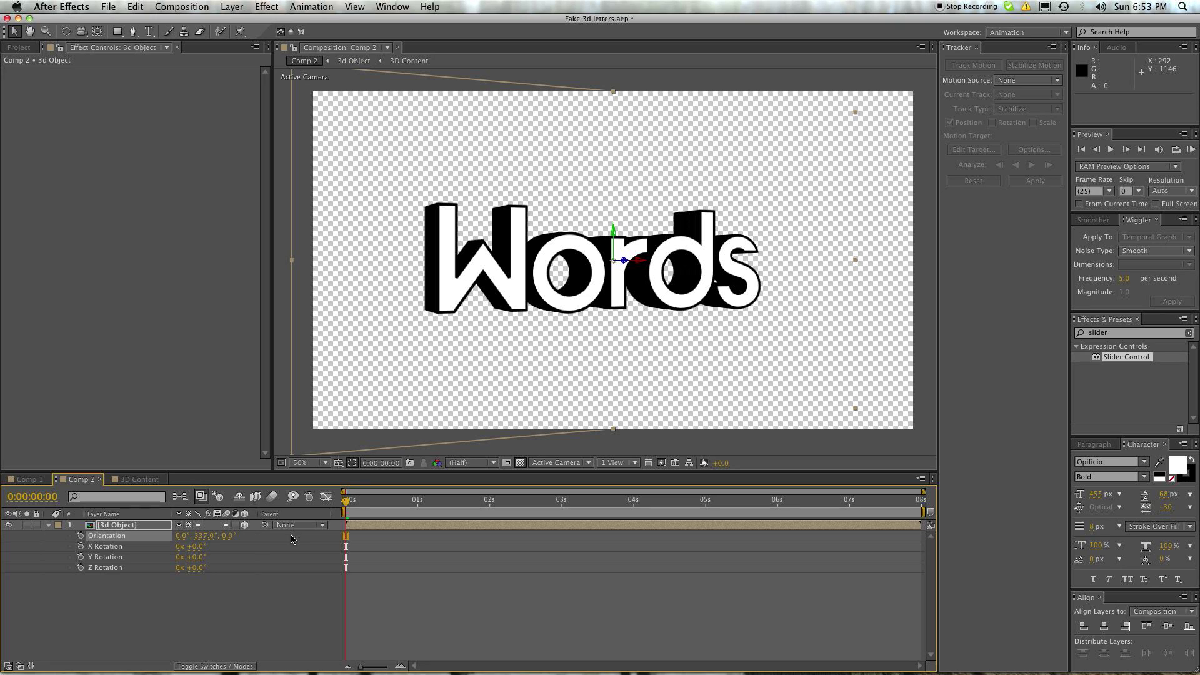
left_click(420, 527)
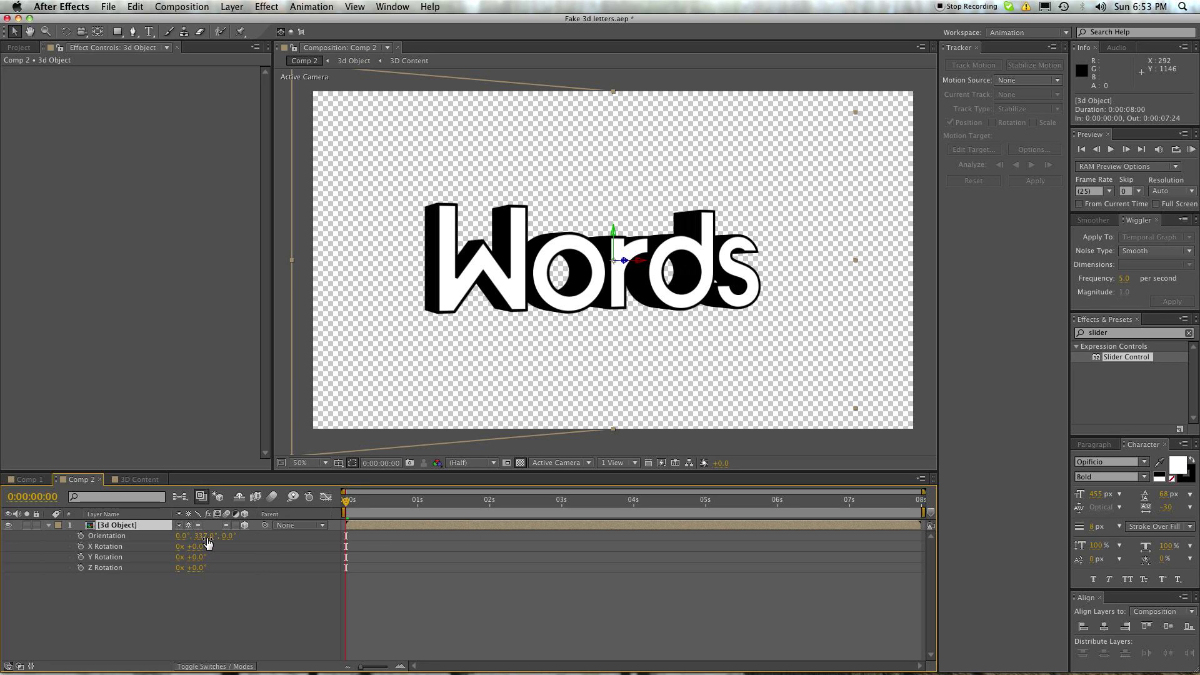
left_click_drag(208, 543, 198, 536)
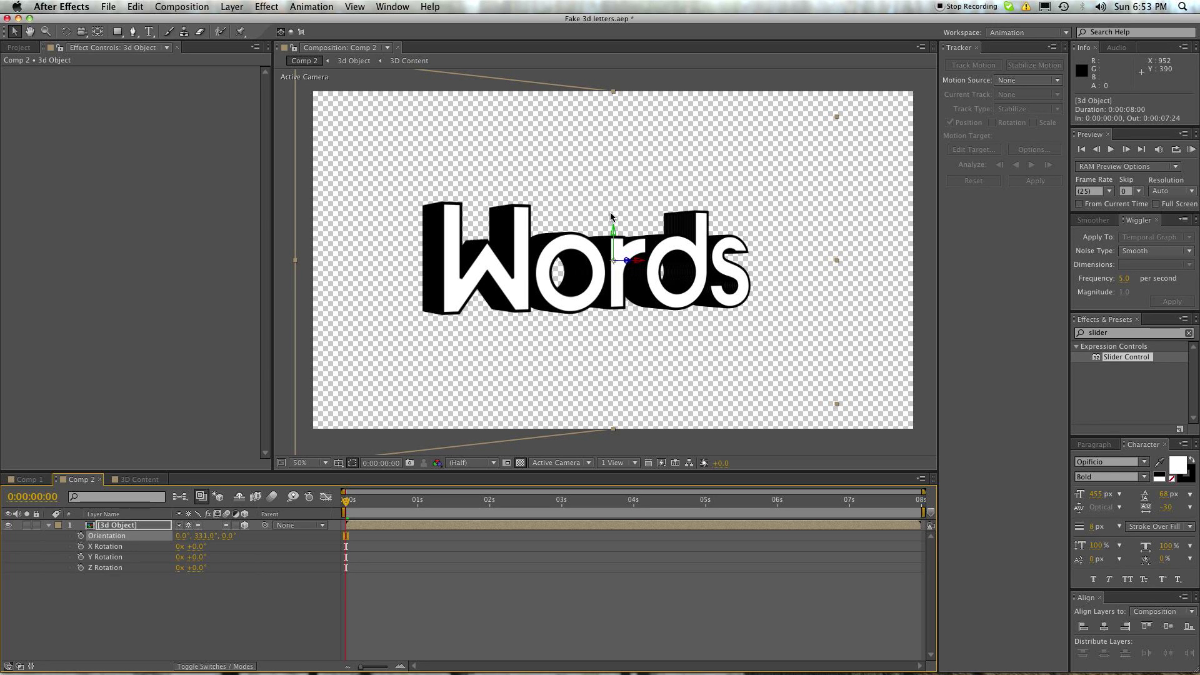
key("period")
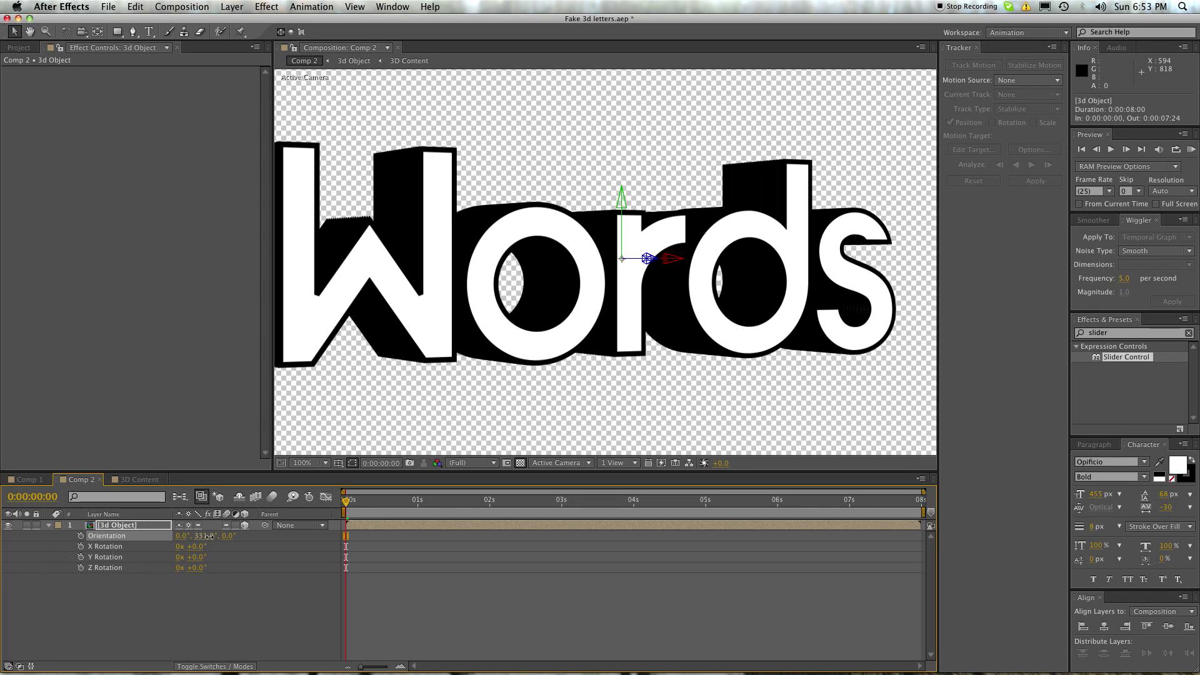
left_click_drag(208, 536, 210, 536)
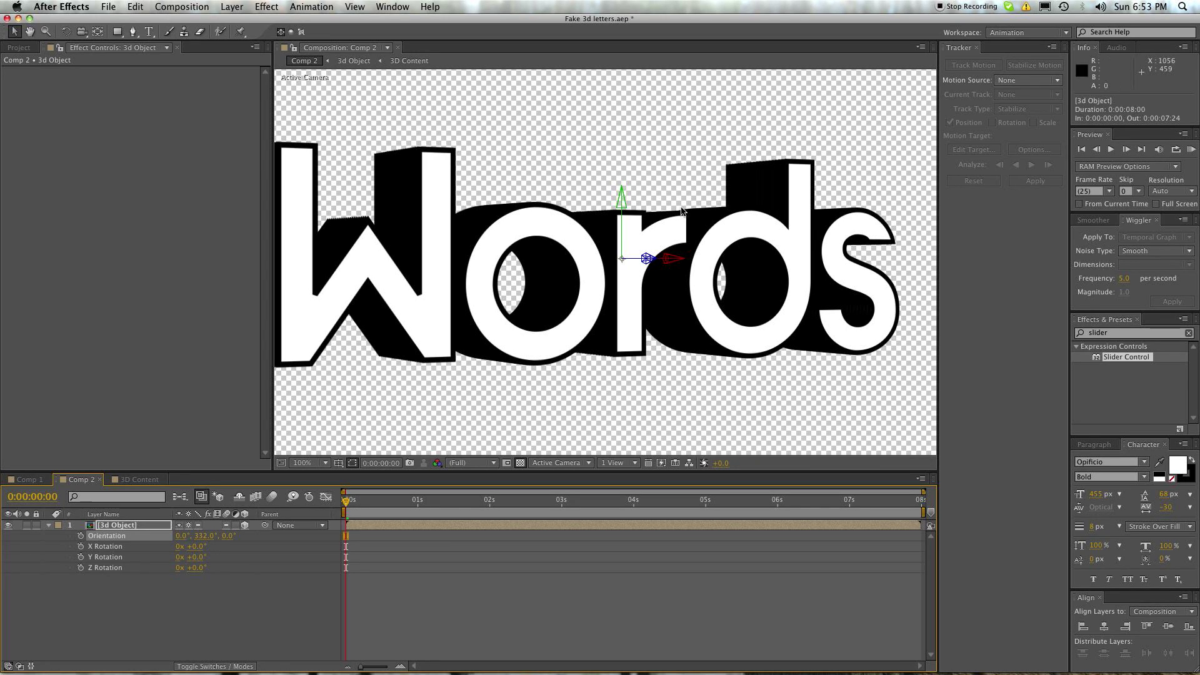
key("comma")
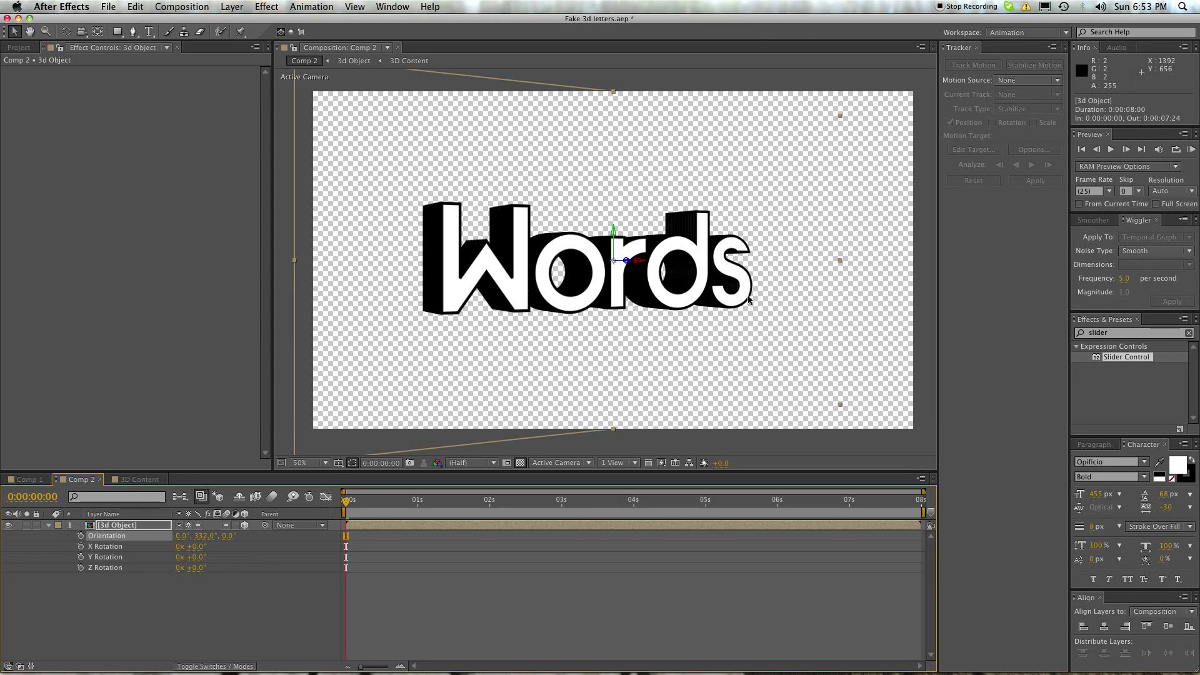
double_click(414, 526)
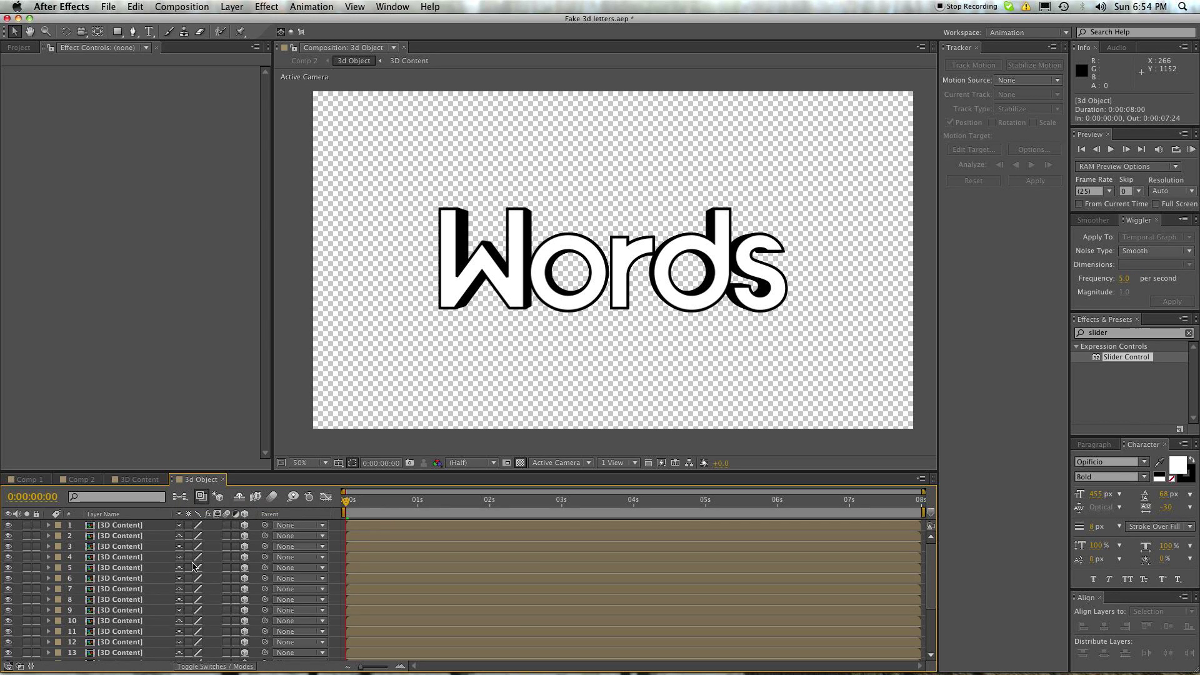
Step: Apply Bevel Alpha (Edge Thickness 2.00, Light Angle -60°) to the first 3D Content layer
left_click(120, 526)
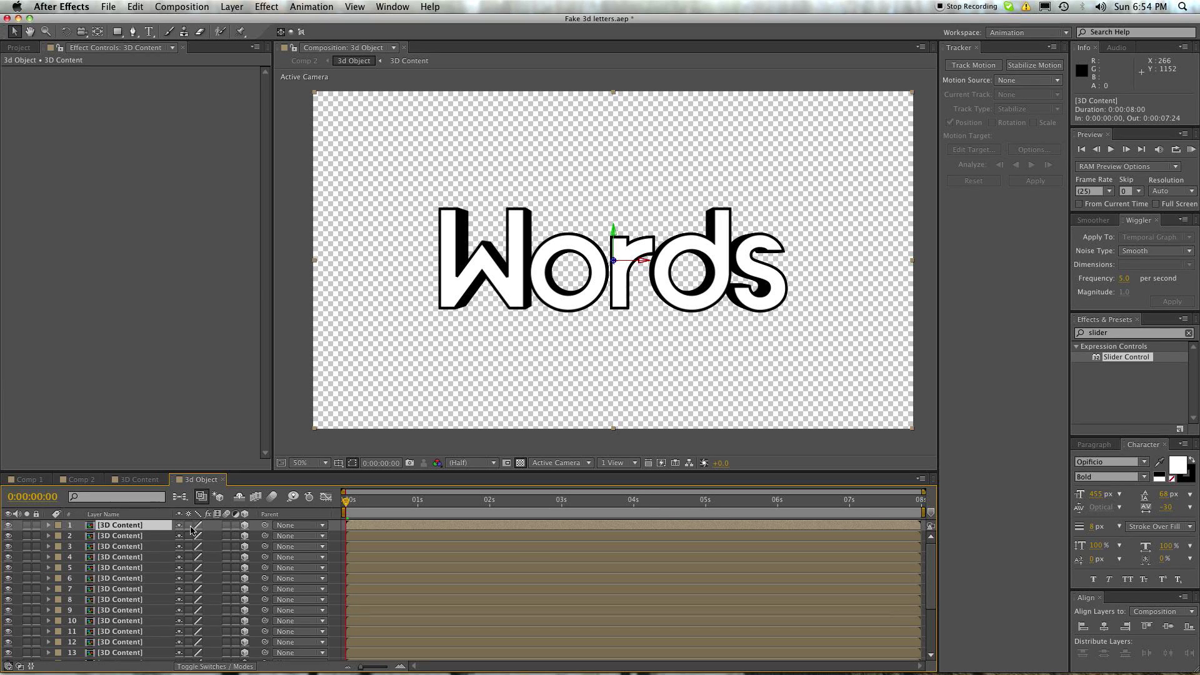
left_click(1112, 332)
type("b")
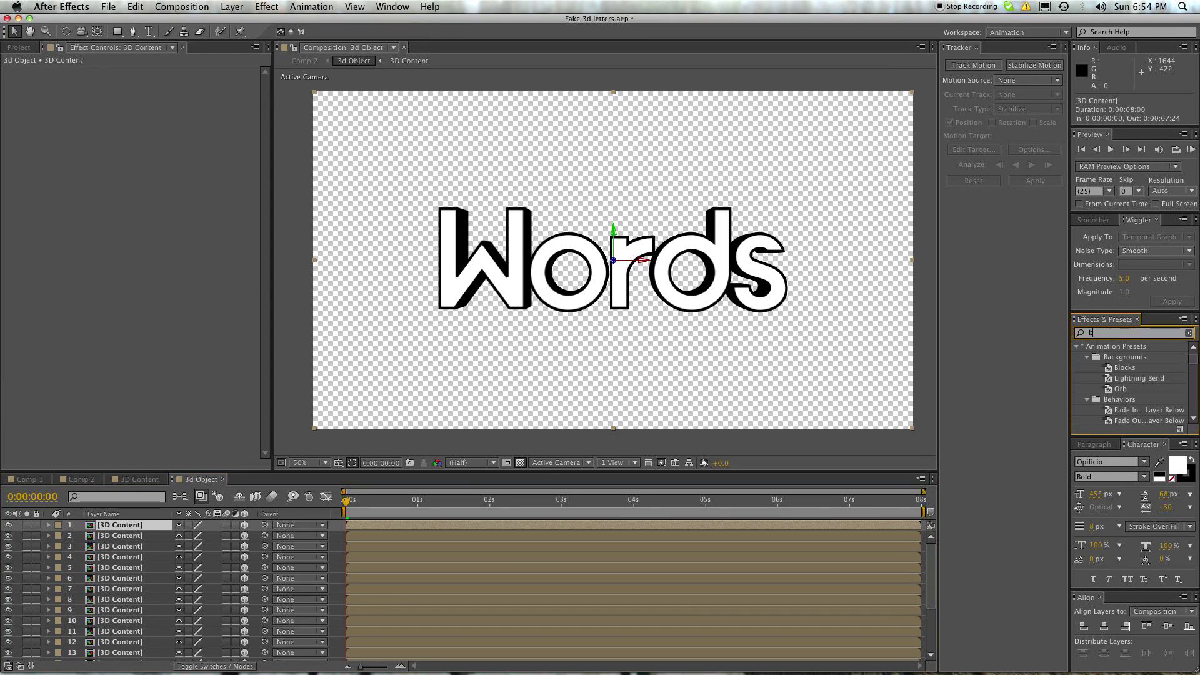
type("evel a")
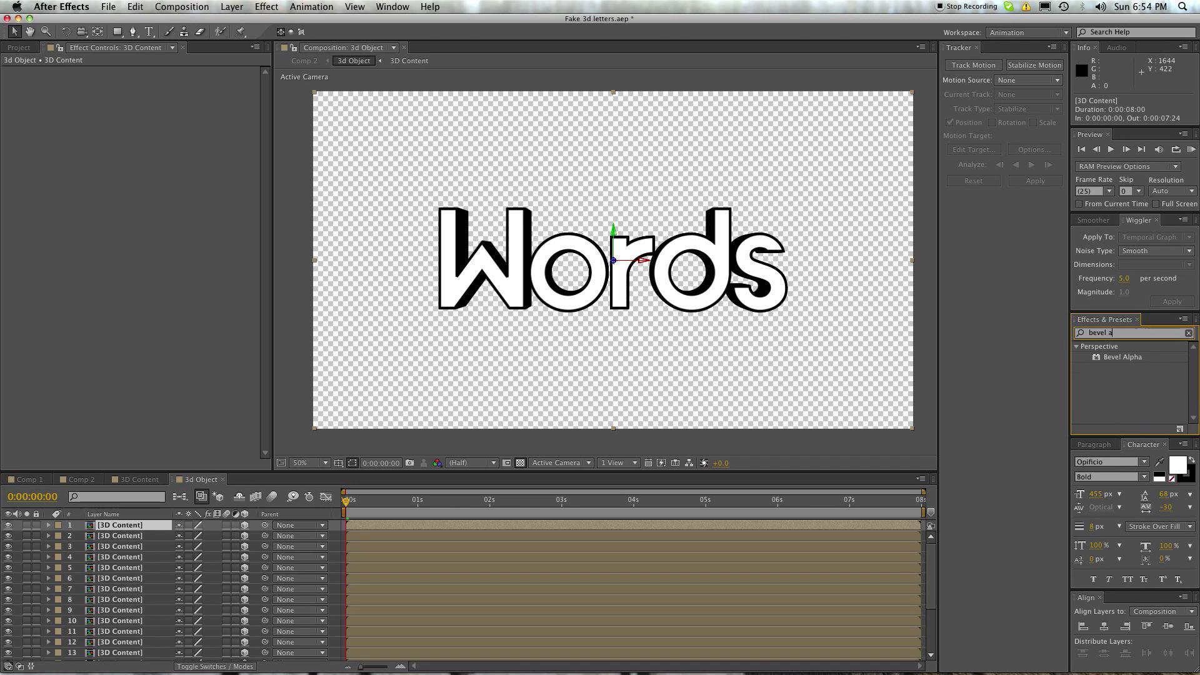
double_click(1137, 355)
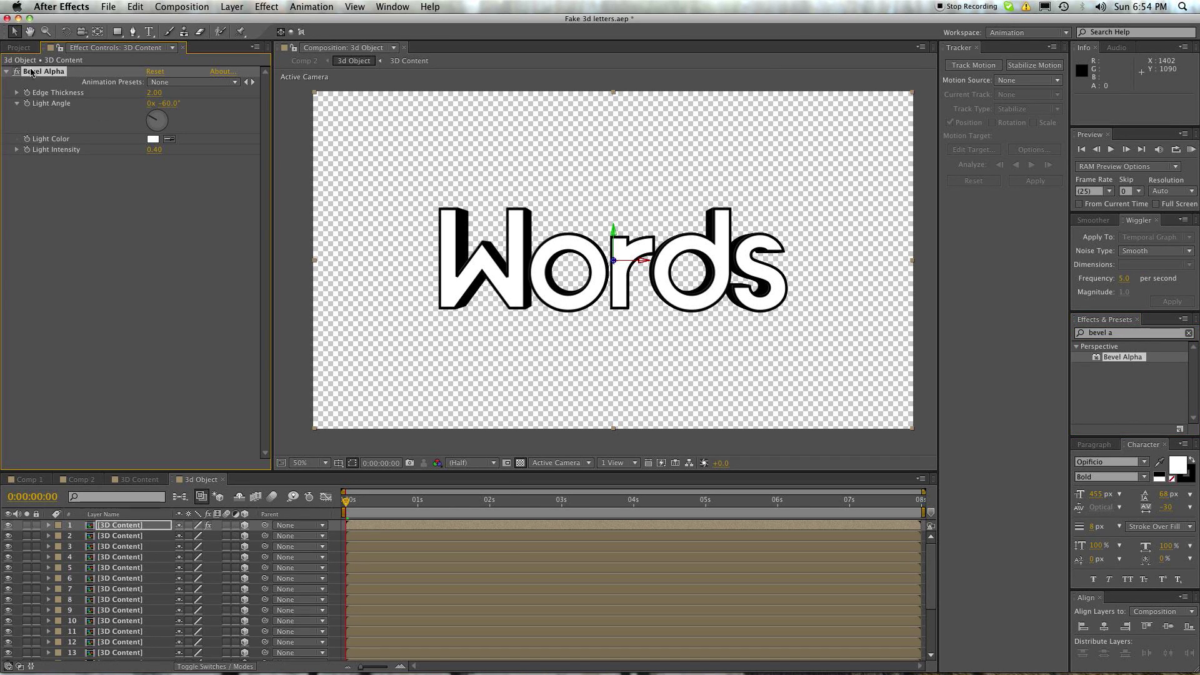
Step: Paste the Bevel Alpha effect onto 3D Content layers 2 through 20
left_click(128, 536)
scroll(135, 587, "down", 3)
left_click(143, 645, "shift")
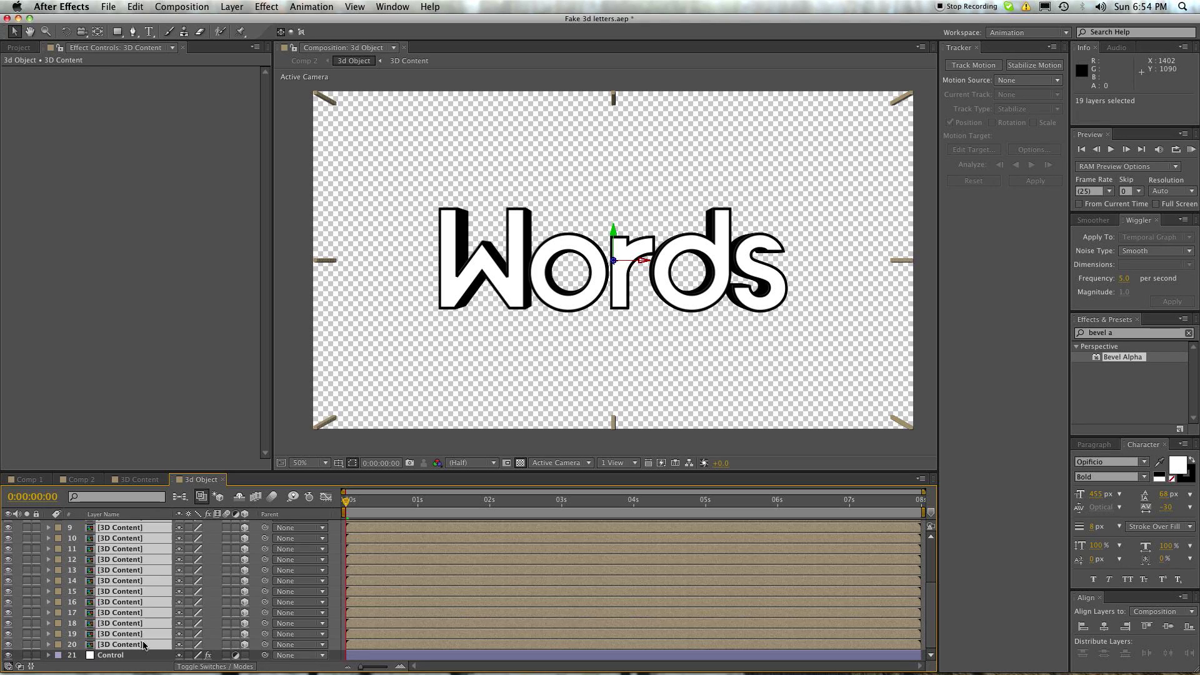
key("super+alt+shift+e")
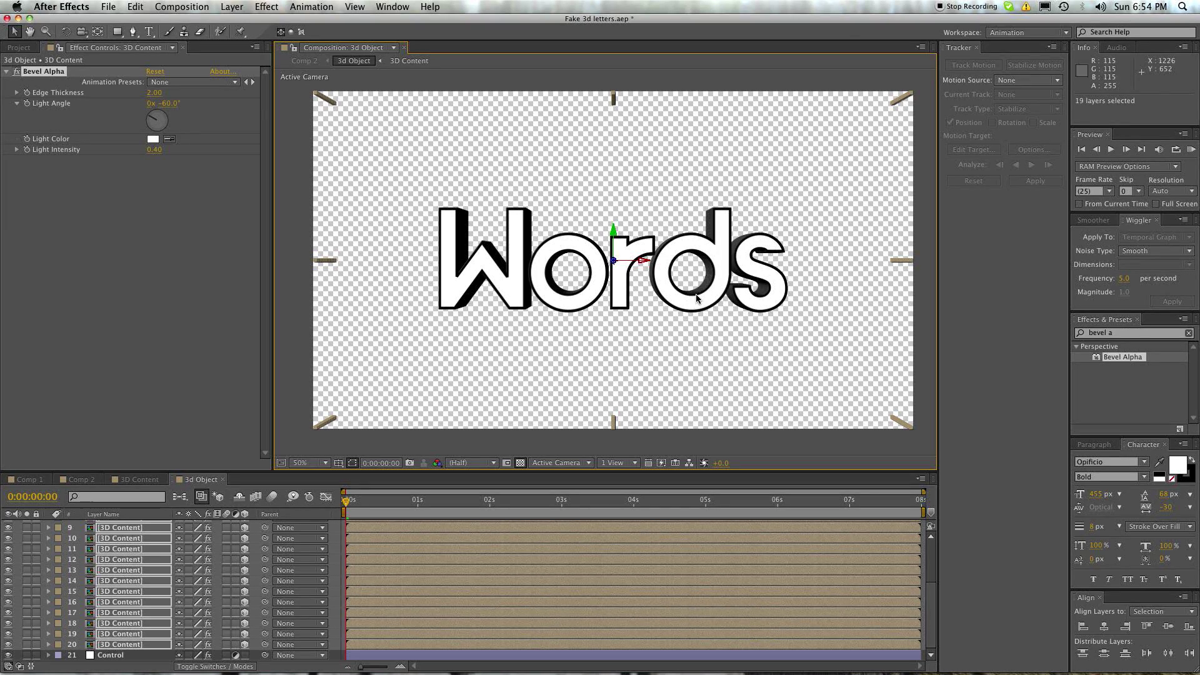
Step: In Comp 2, set the 3d Object layer's Orientation to 0°, 344°, 0°
left_click(141, 479)
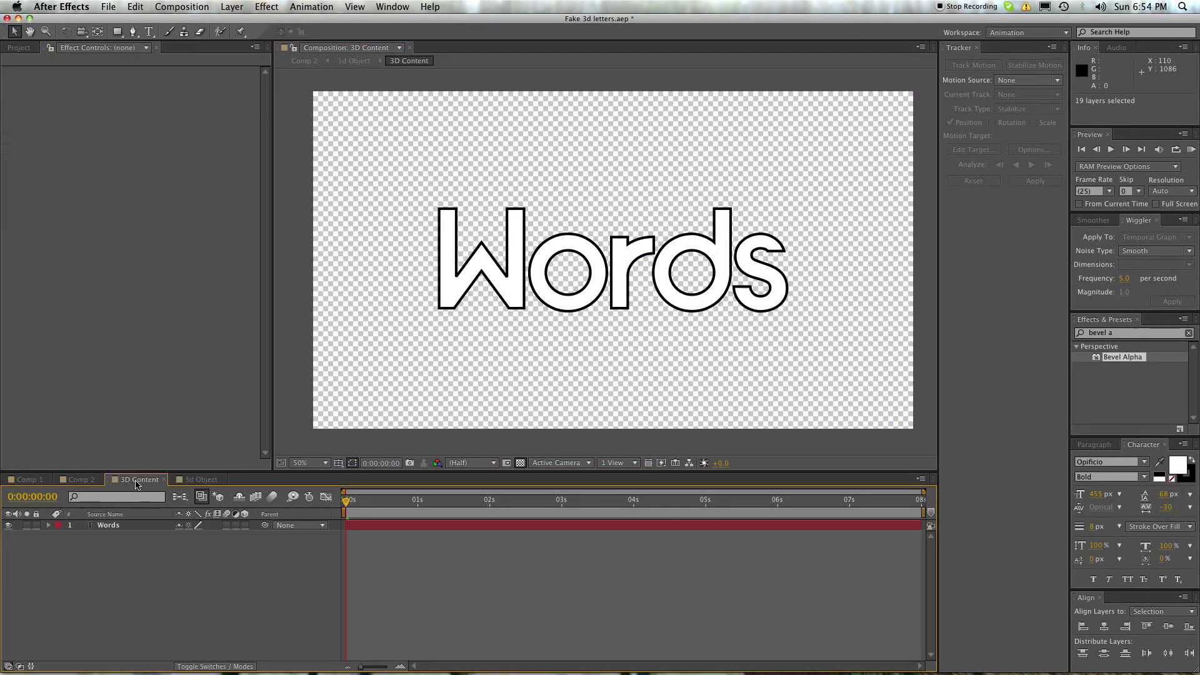
left_click(80, 480)
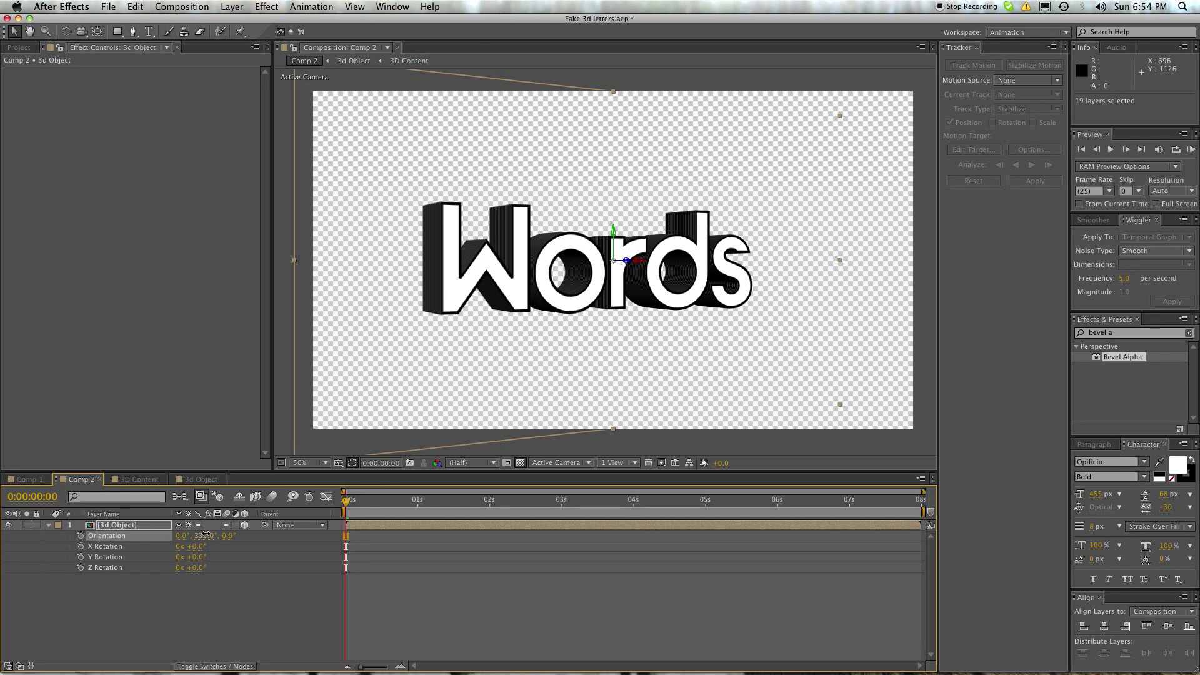
left_click_drag(206, 536, 217, 530)
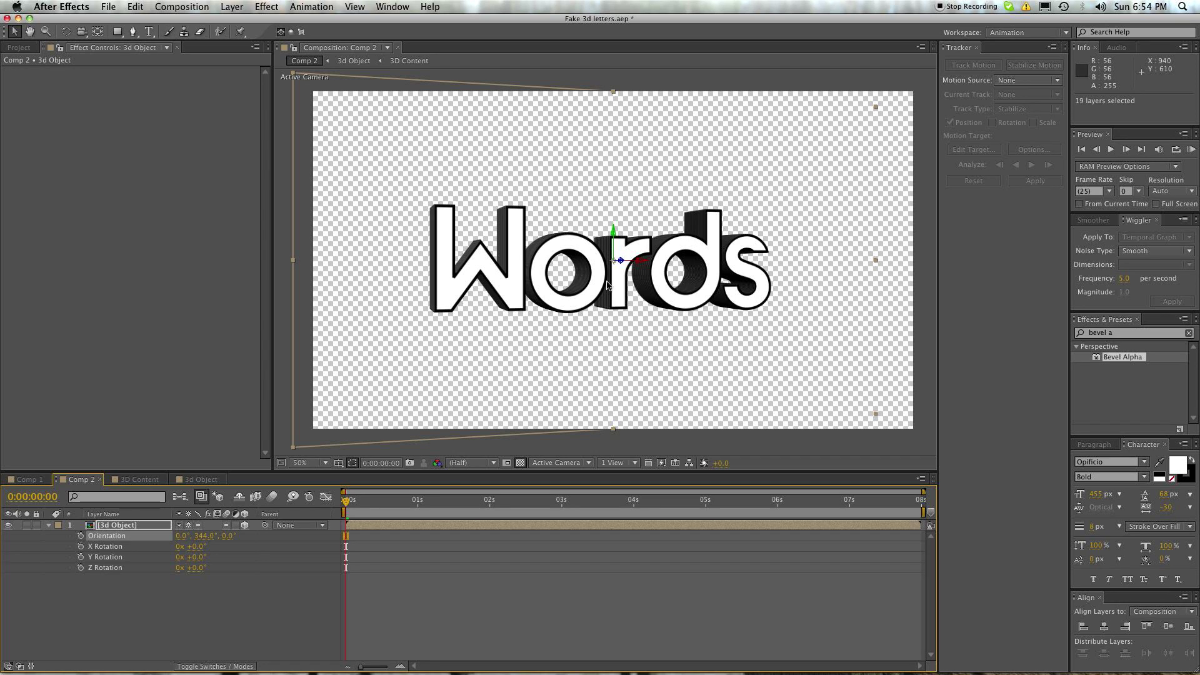
Step: In the 3d Object pre-comp, select the stacked 3D Content layers down to layer 20
left_click(138, 480)
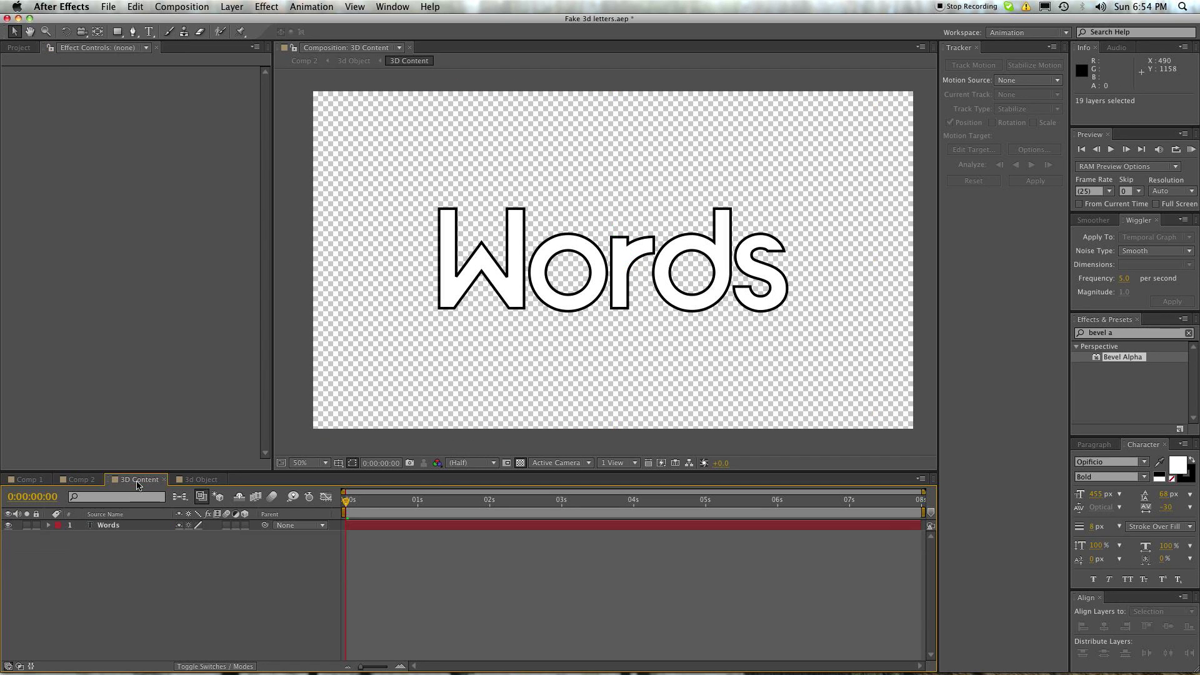
left_click(198, 480)
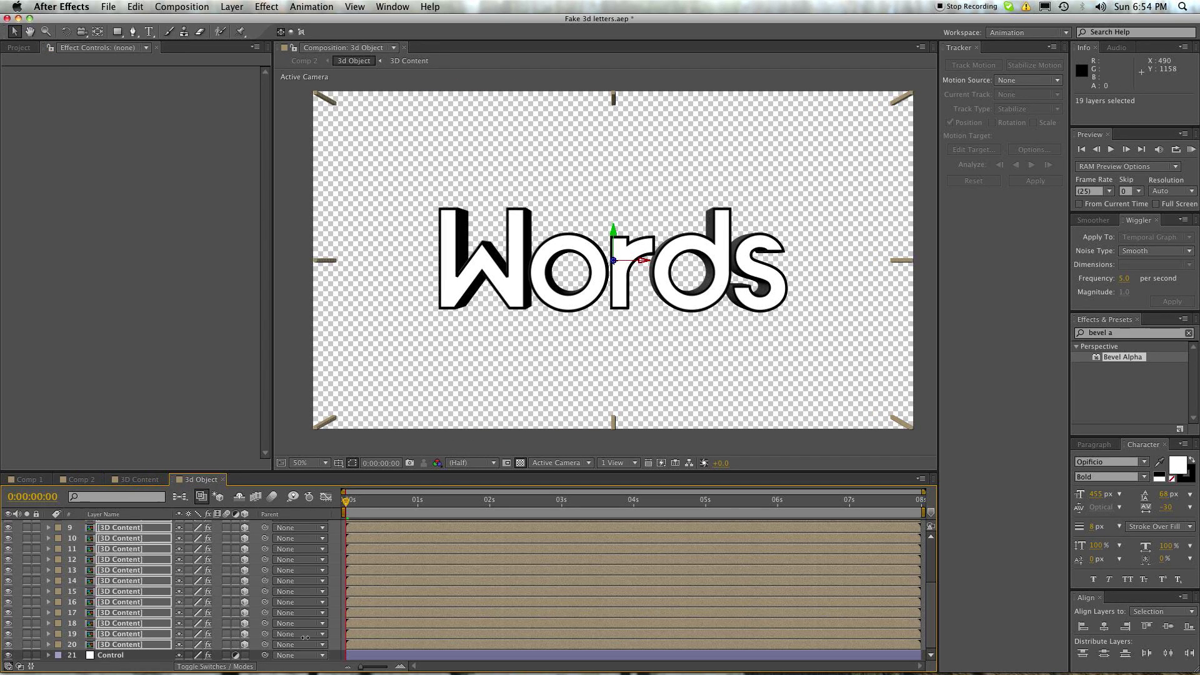
left_click(131, 645)
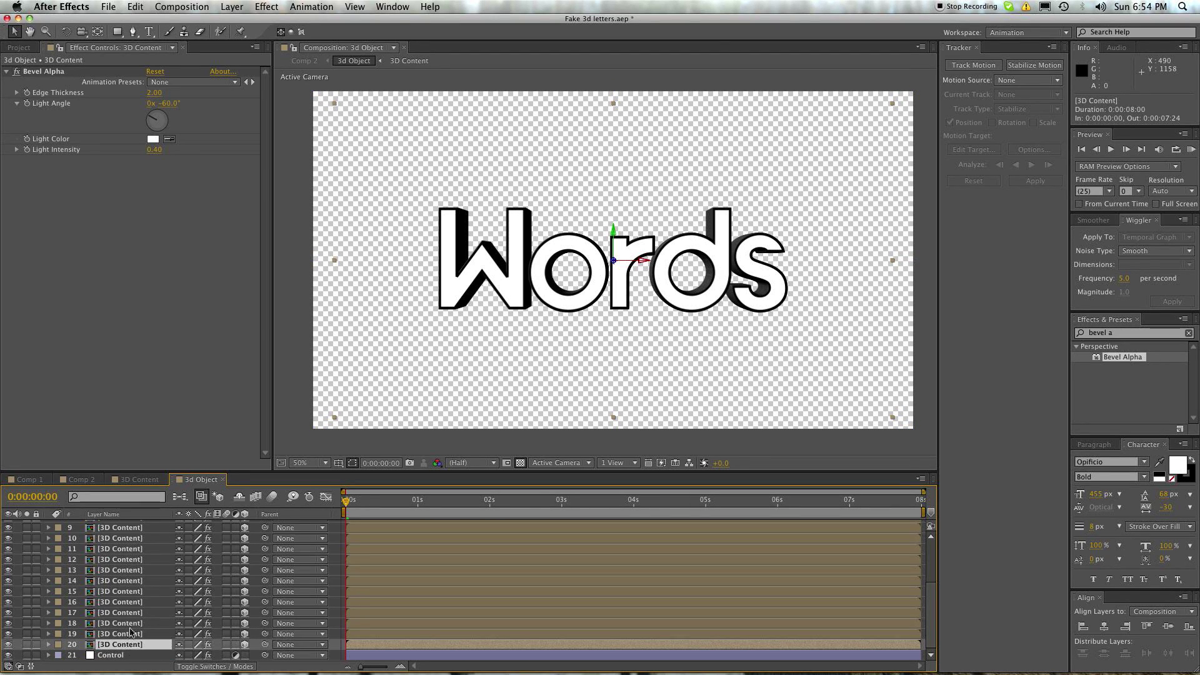
scroll(132, 625, "up", 5)
left_click(130, 537)
scroll(128, 556, "down", 5)
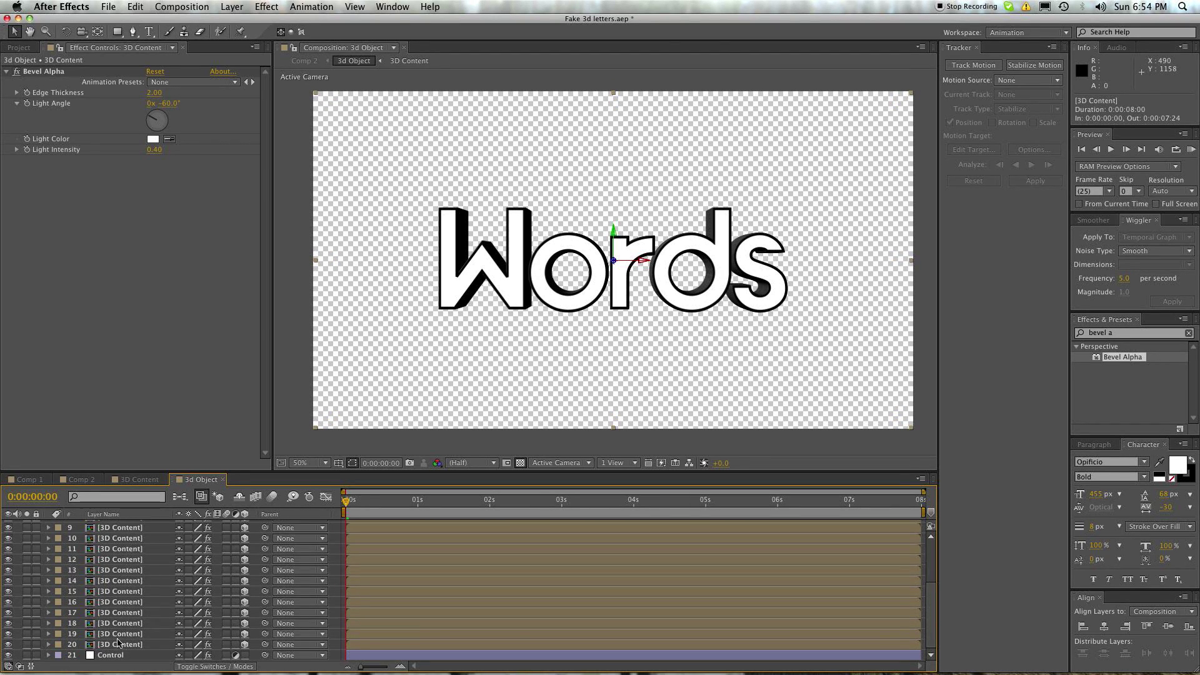
left_click(123, 635, "shift")
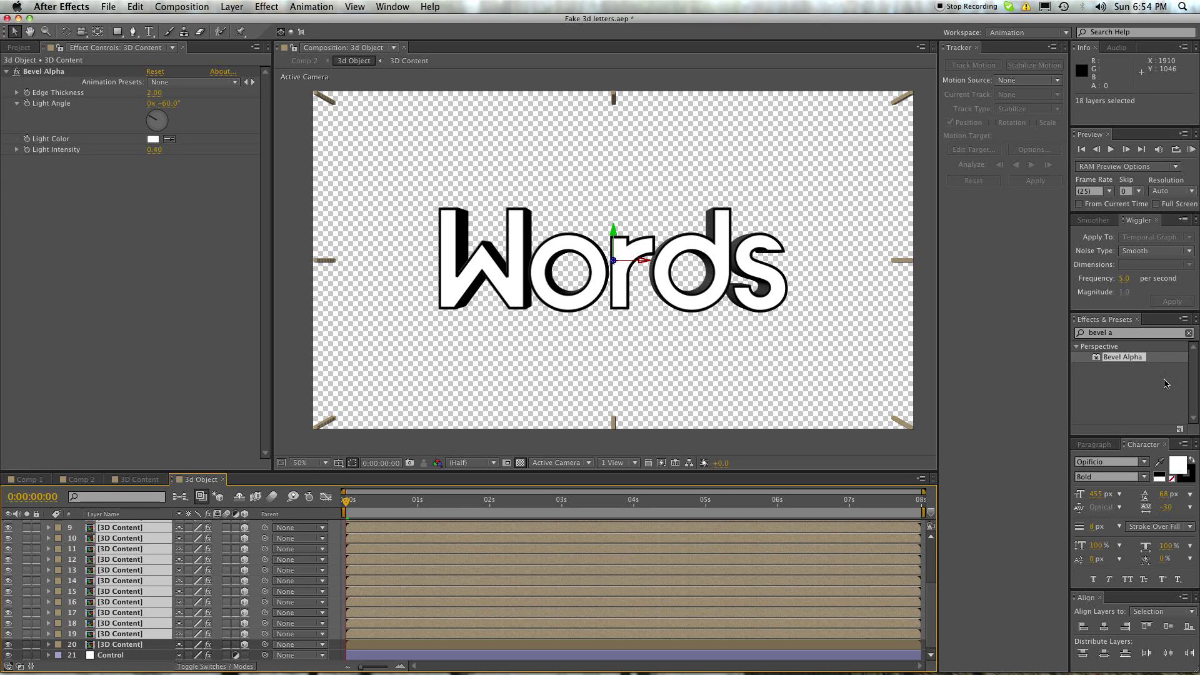
Step: Add Fast Blur with Blurriness 2.0 to a single 3D Content layer
left_click(1112, 335)
type("fast blur")
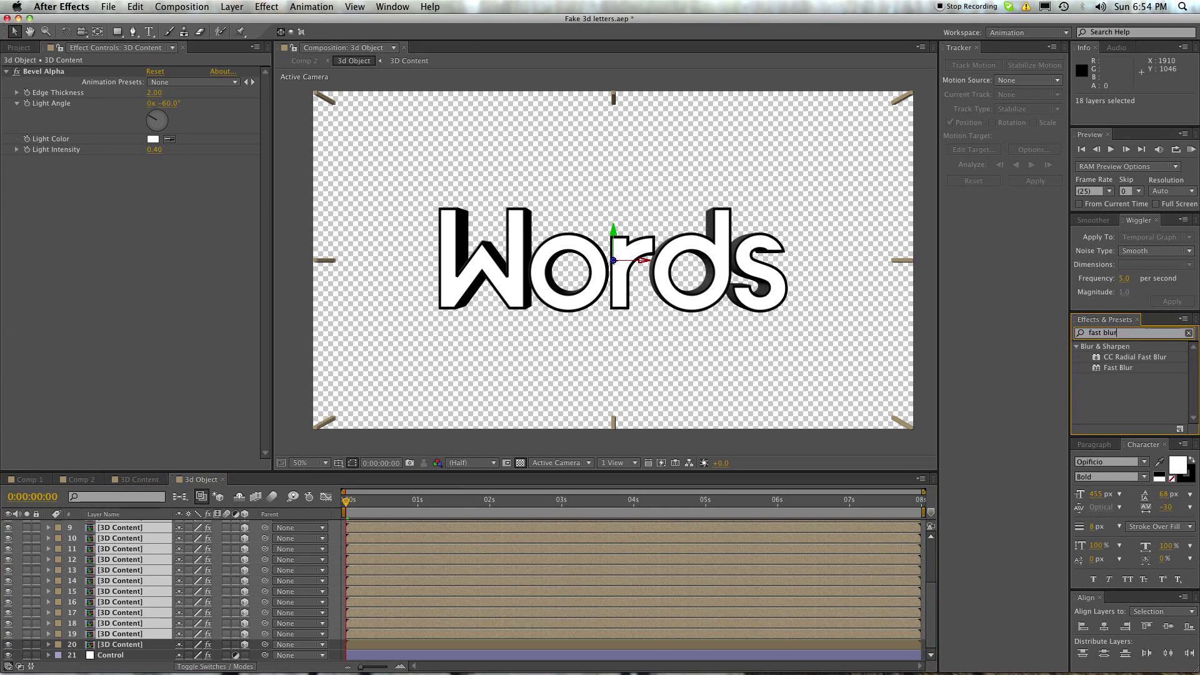
left_click(127, 606)
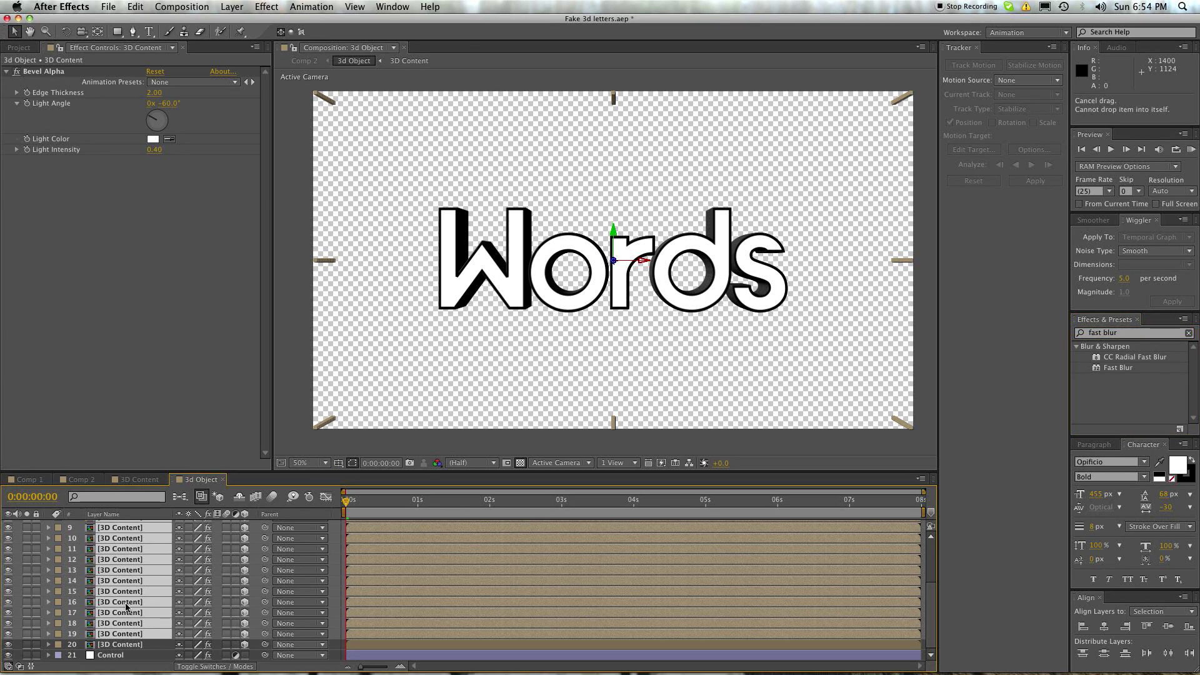
left_click(128, 654)
left_click(559, 316)
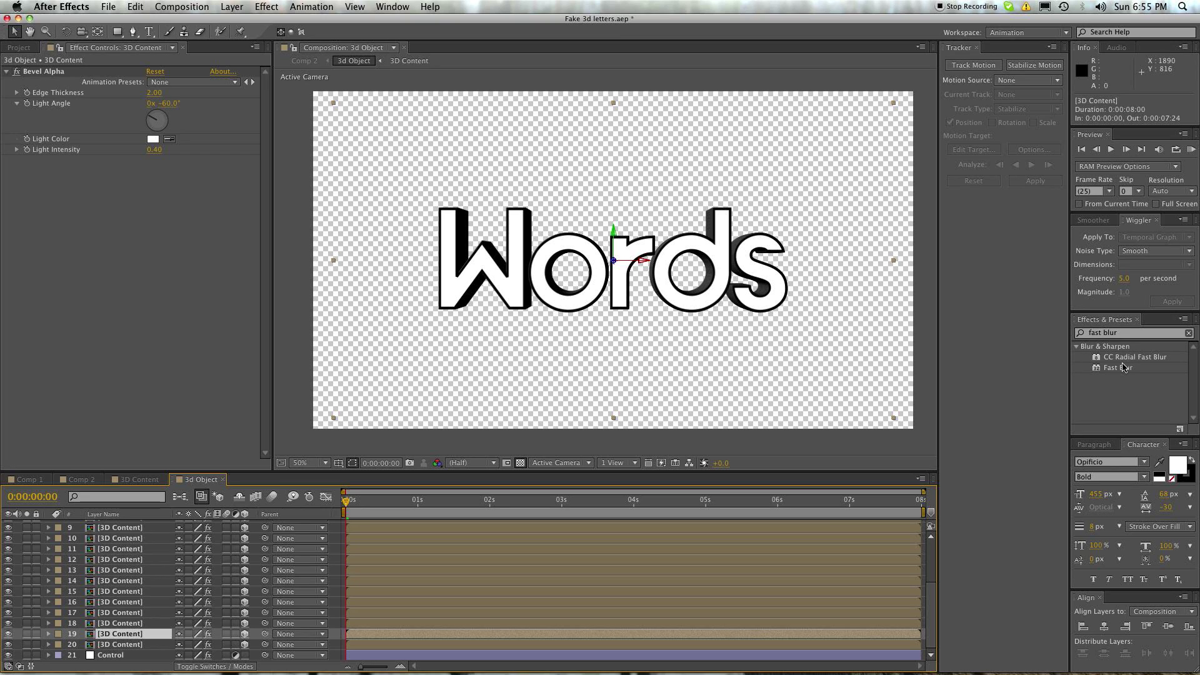
left_click_drag(1118, 368, 113, 314)
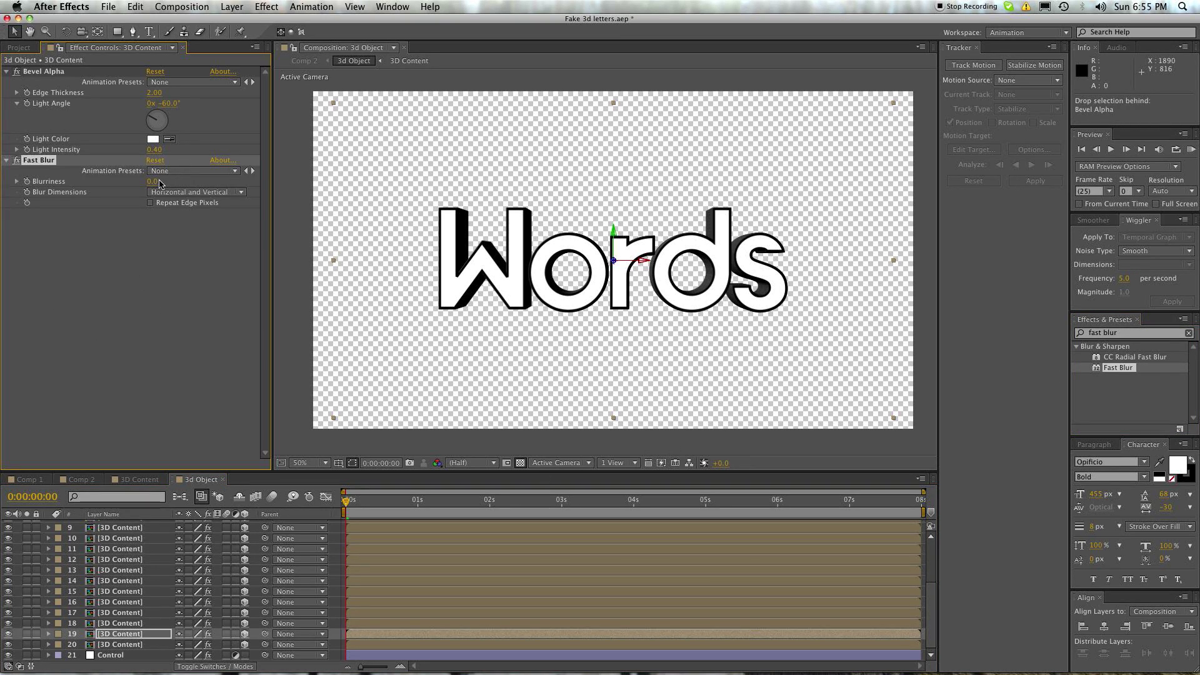
left_click(86, 175)
Step: Paste the Fast Blur onto the remaining 3D Content layers and return to Comp 2
left_click(147, 624)
scroll(134, 562, "up", 3)
left_click(131, 537, "shift")
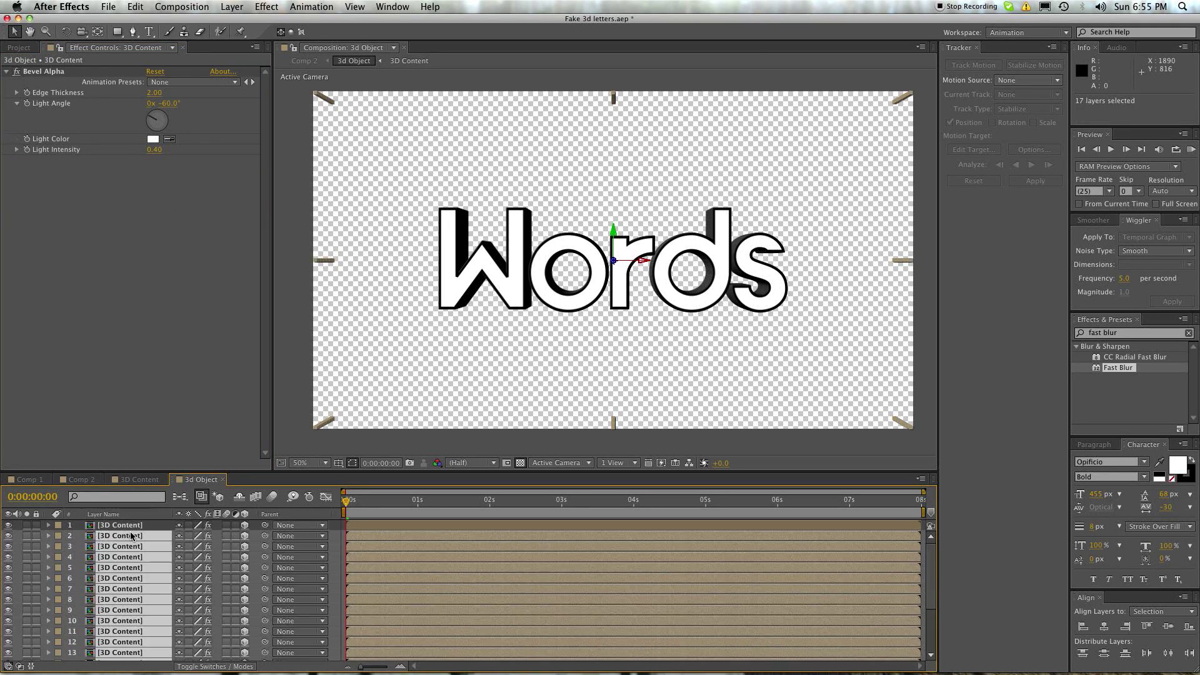
key("super+v")
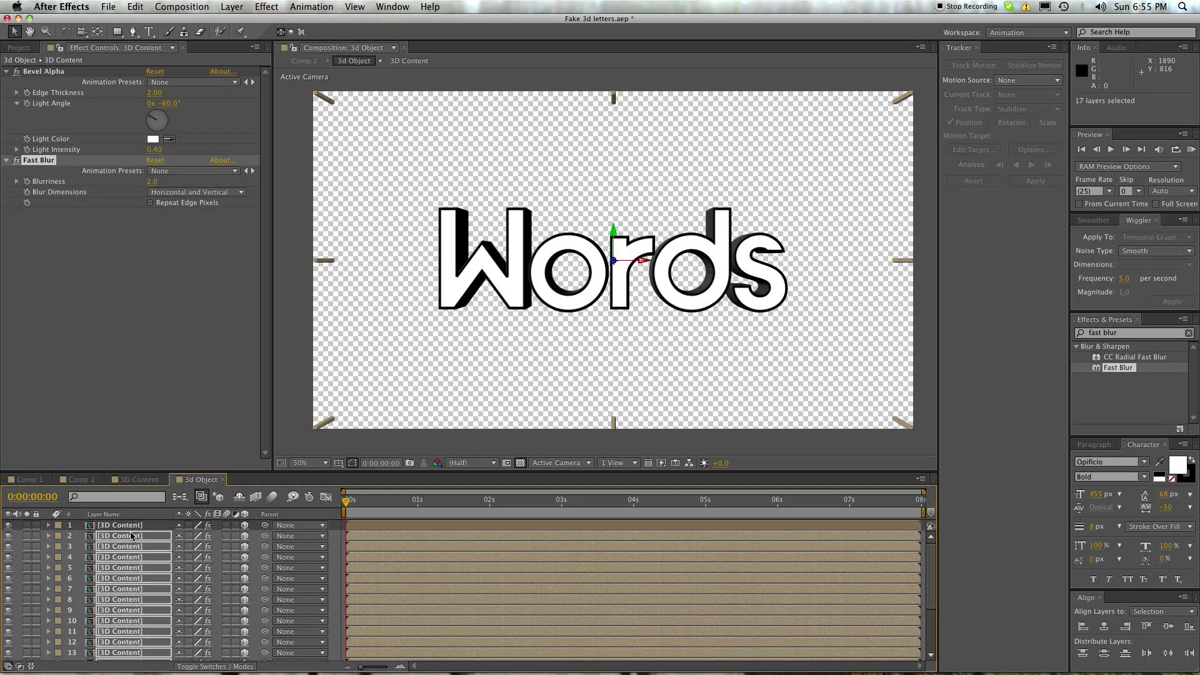
left_click(65, 481)
left_click(594, 565)
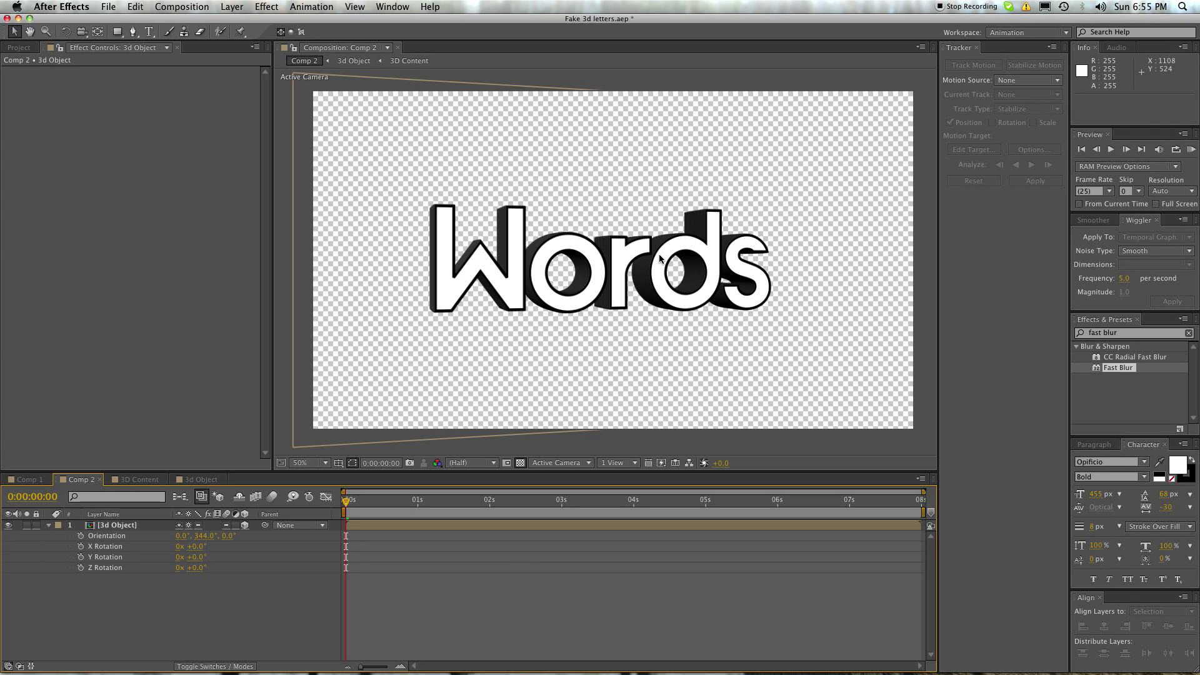
Step: Open the 3d Object and 3D Content pre-comps and select the Words text layer
double_click(118, 524)
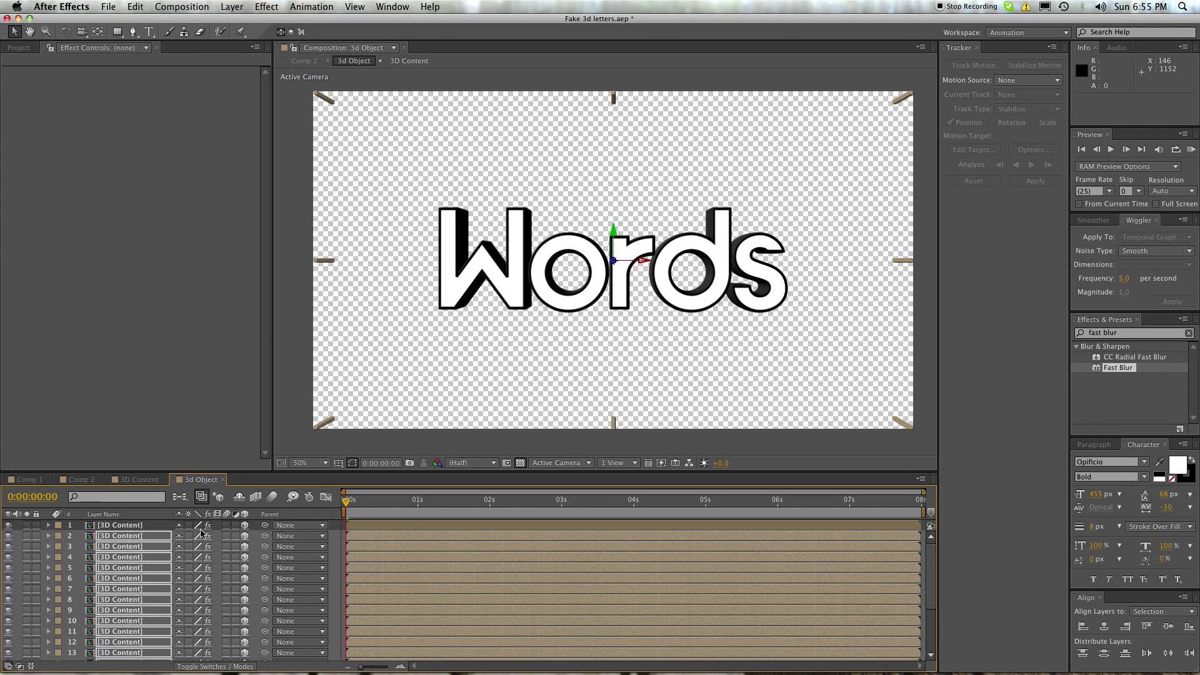
left_click(131, 527)
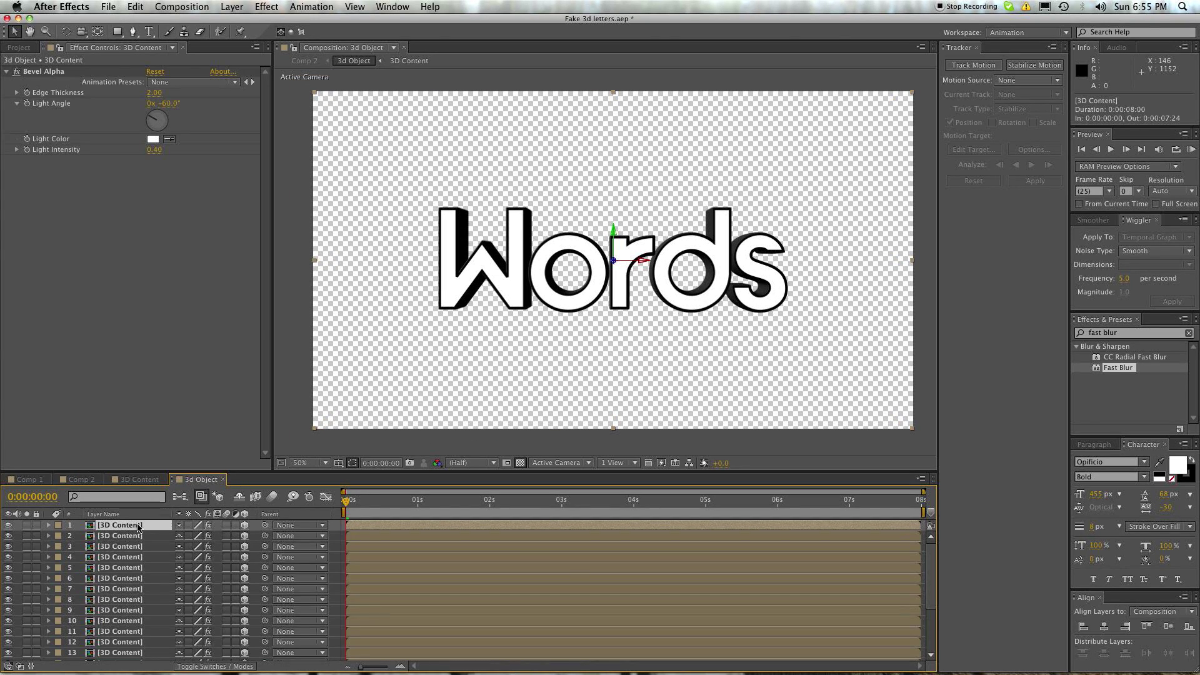
double_click(365, 527)
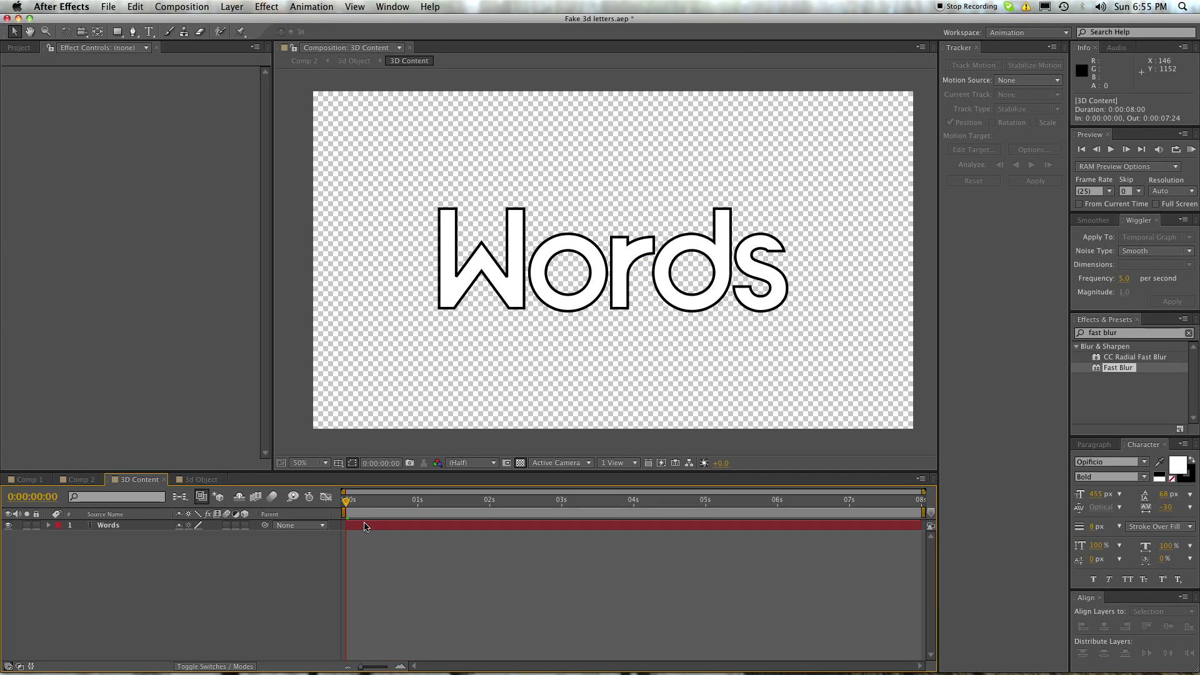
double_click(115, 527)
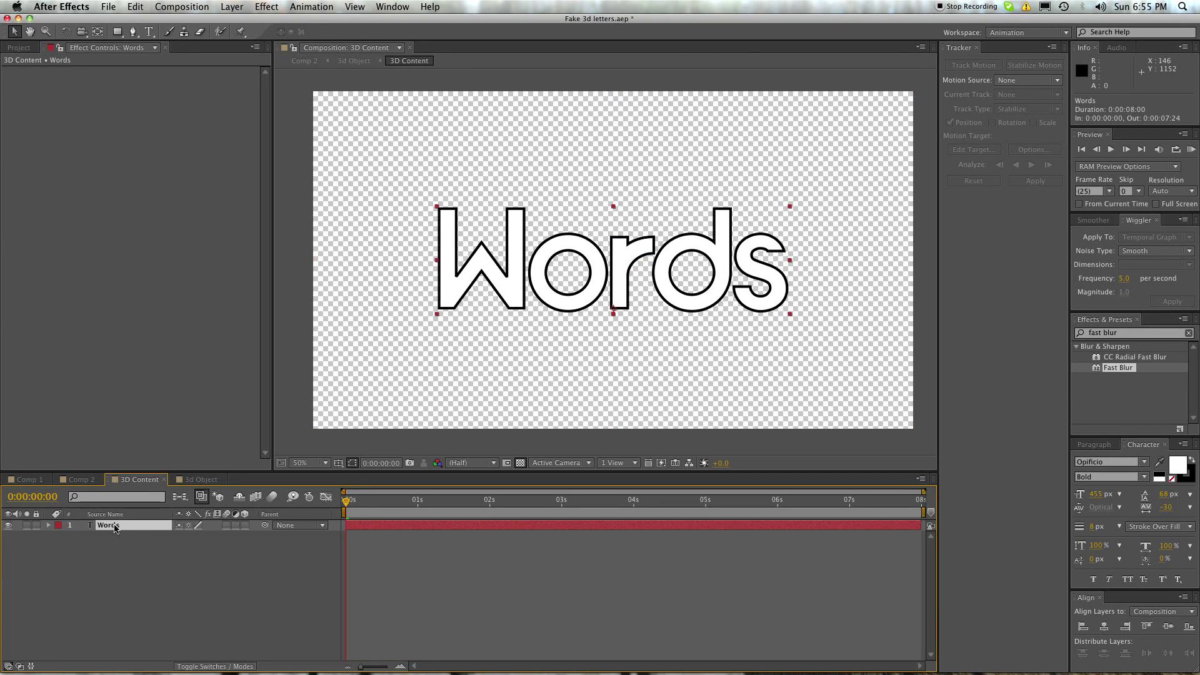
left_click(115, 553)
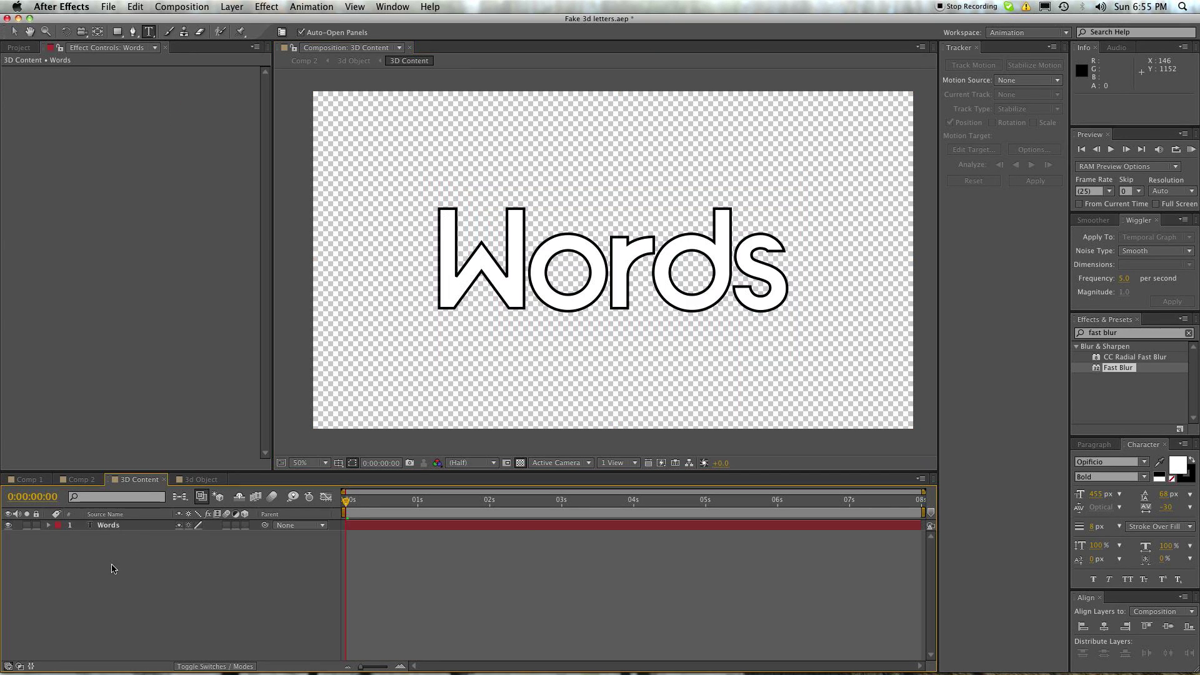
left_click(125, 526)
Step: Set the Words stroke width to 0 px, then preview the plain white letters in Comp 2
left_click(1092, 527)
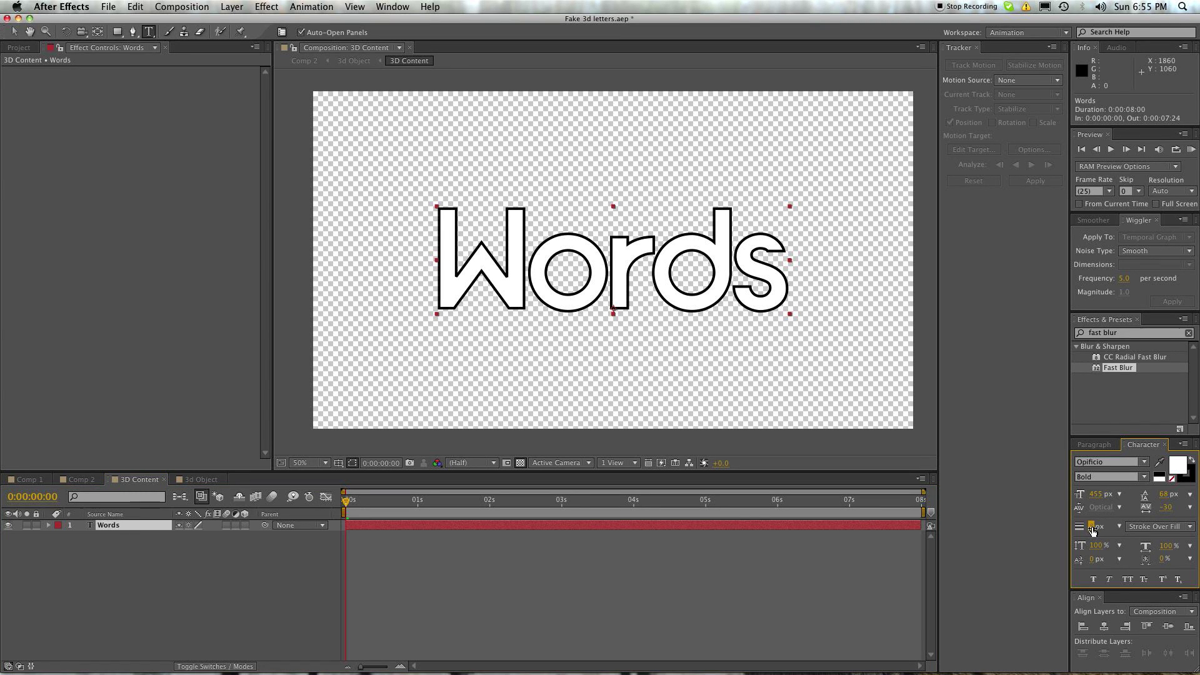
type("16")
key("Return")
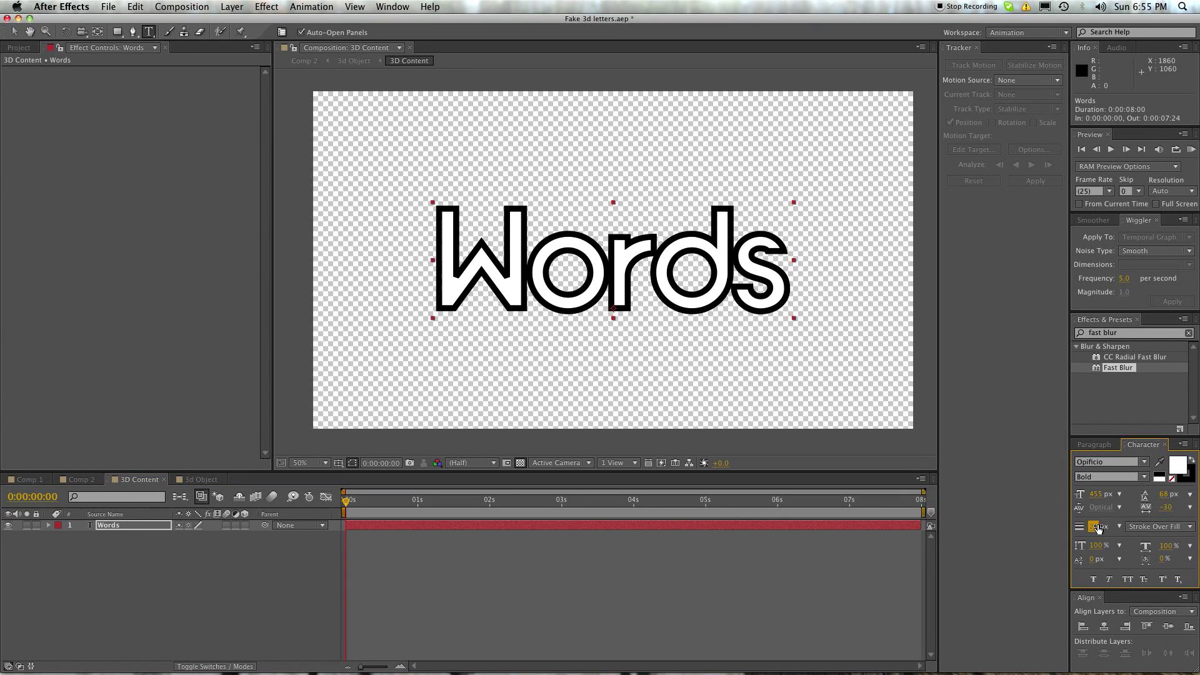
left_click_drag(1071, 527, 1049, 536)
left_click(109, 577)
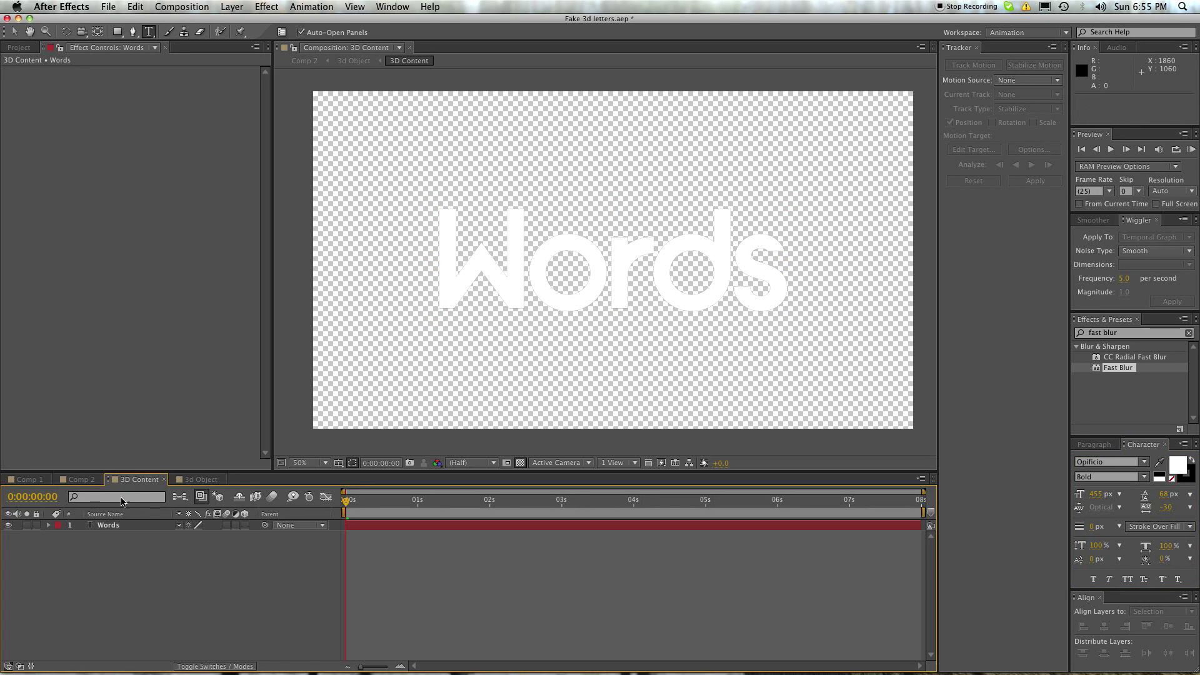
left_click(84, 479)
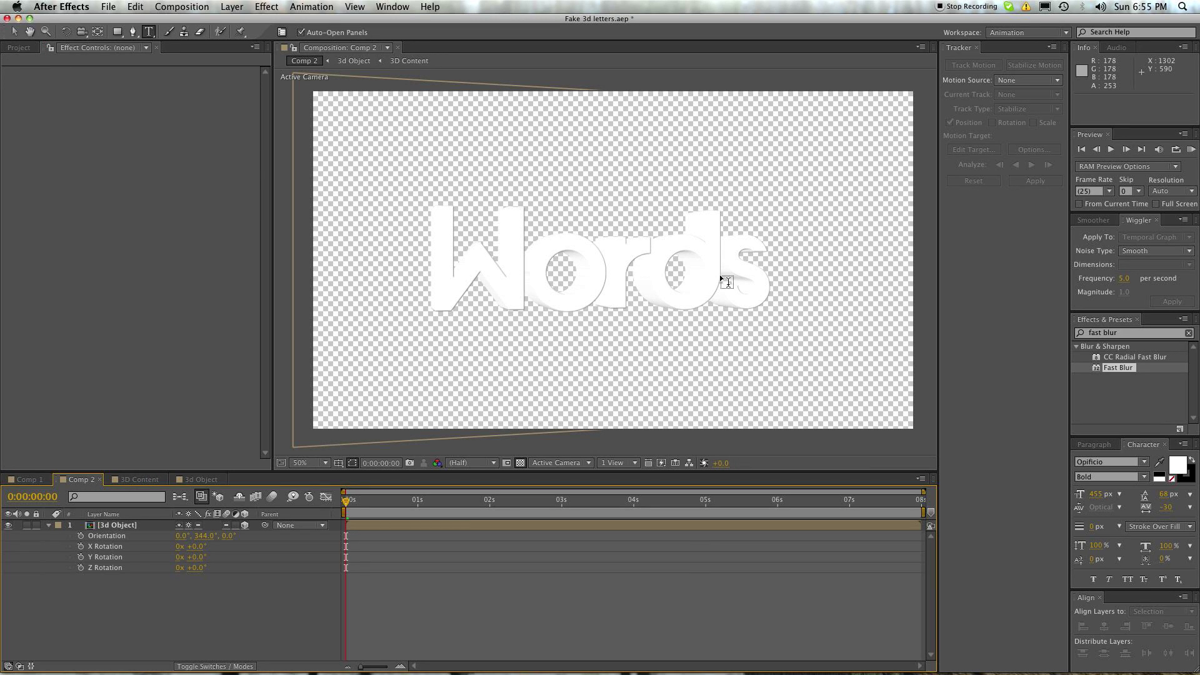
key("v")
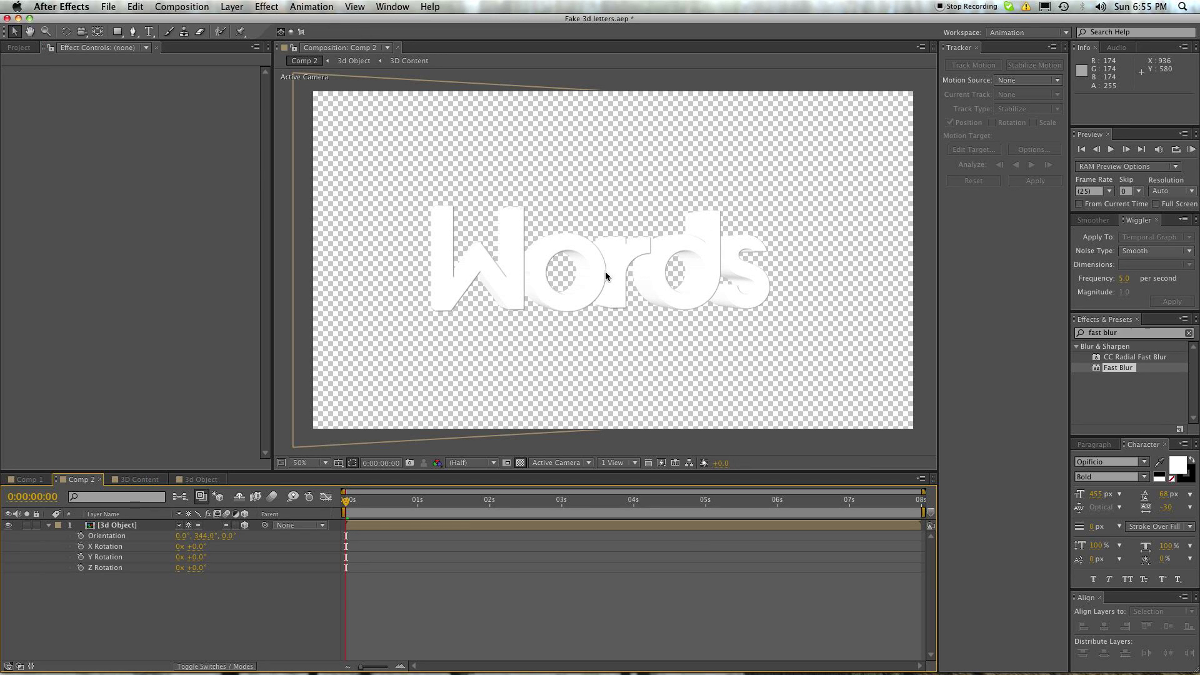
Step: In 3D Content, replace the Words text with 'ECAbrams Rocks'
left_click(139, 479)
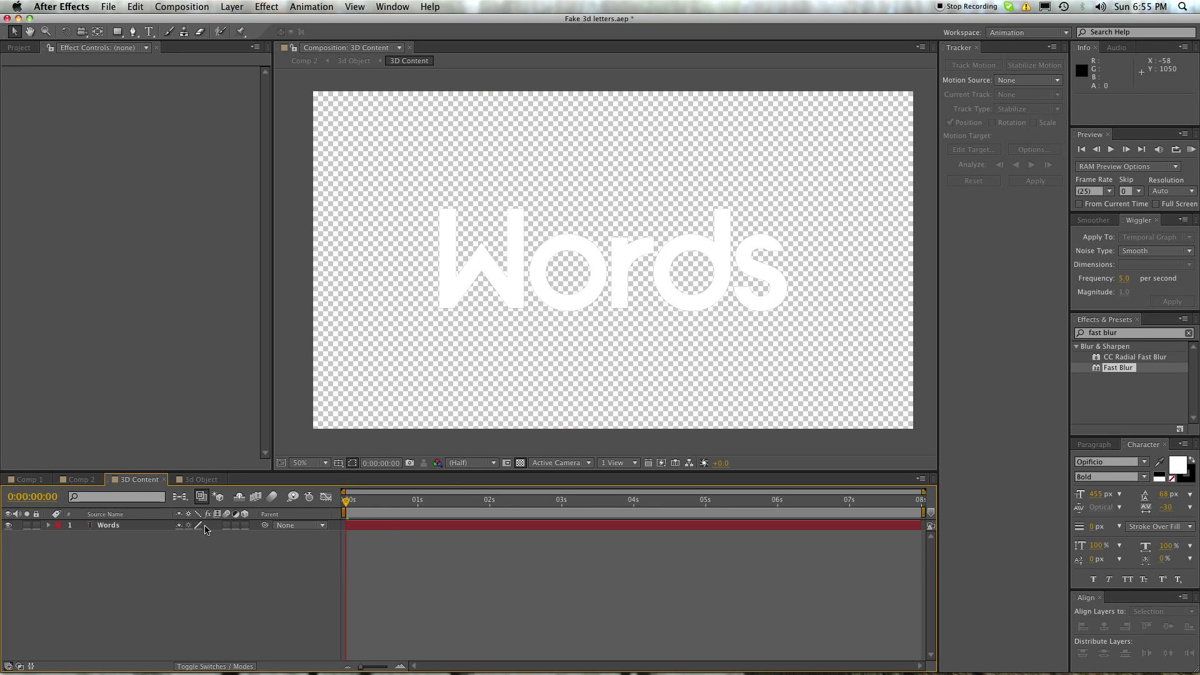
double_click(396, 525)
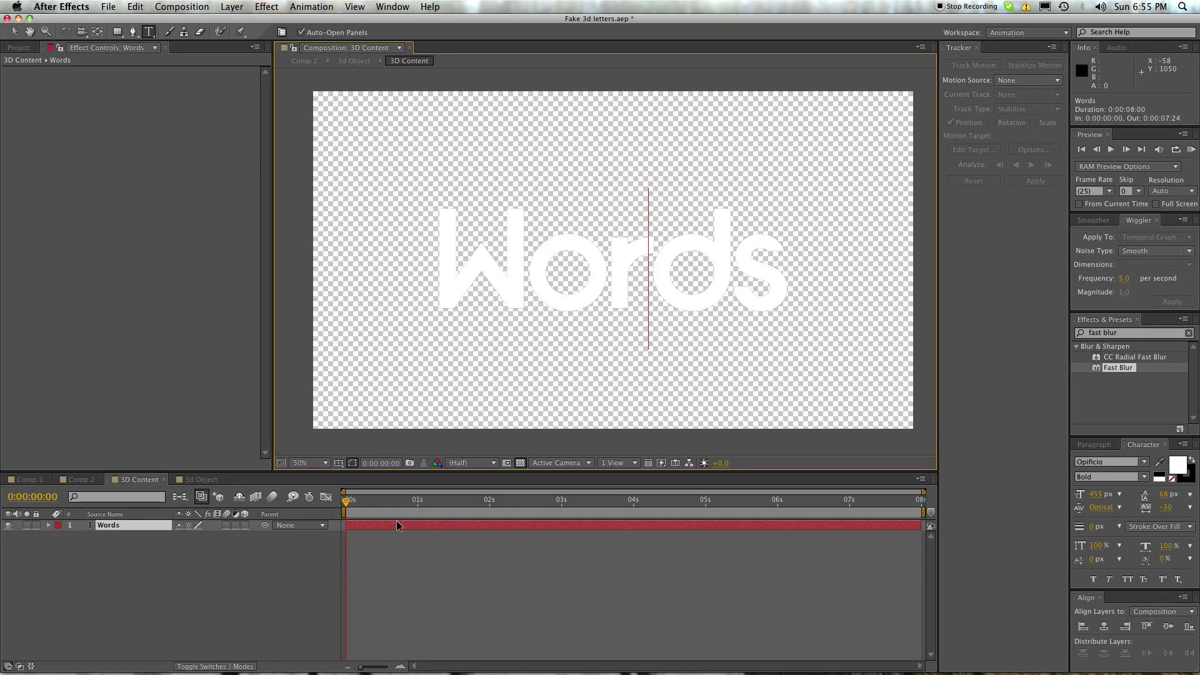
type("Eco")
key("BackSpace")
key("BackSpace")
type("CA")
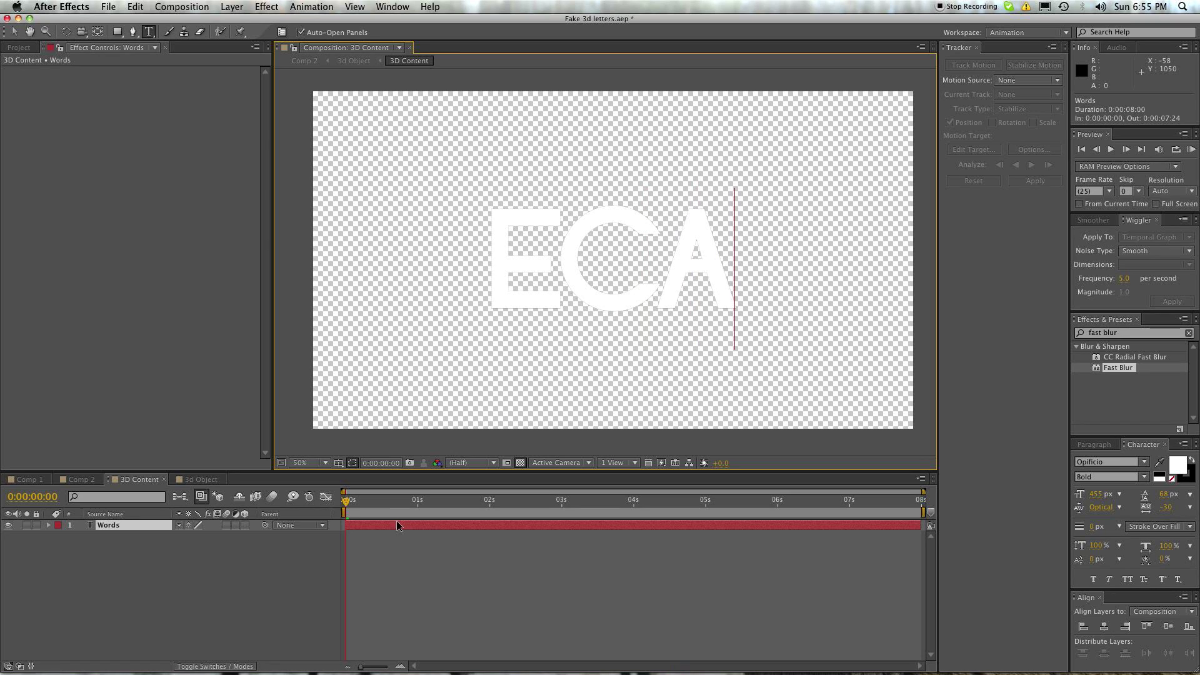
type("brams")
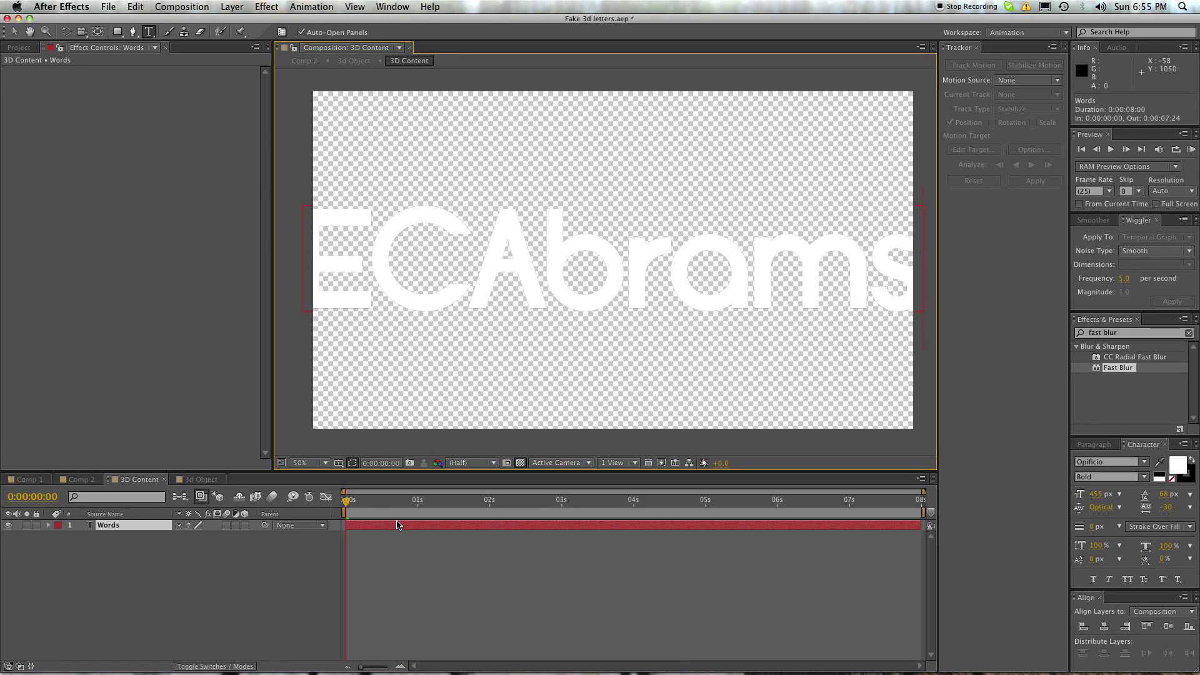
type(" Ro")
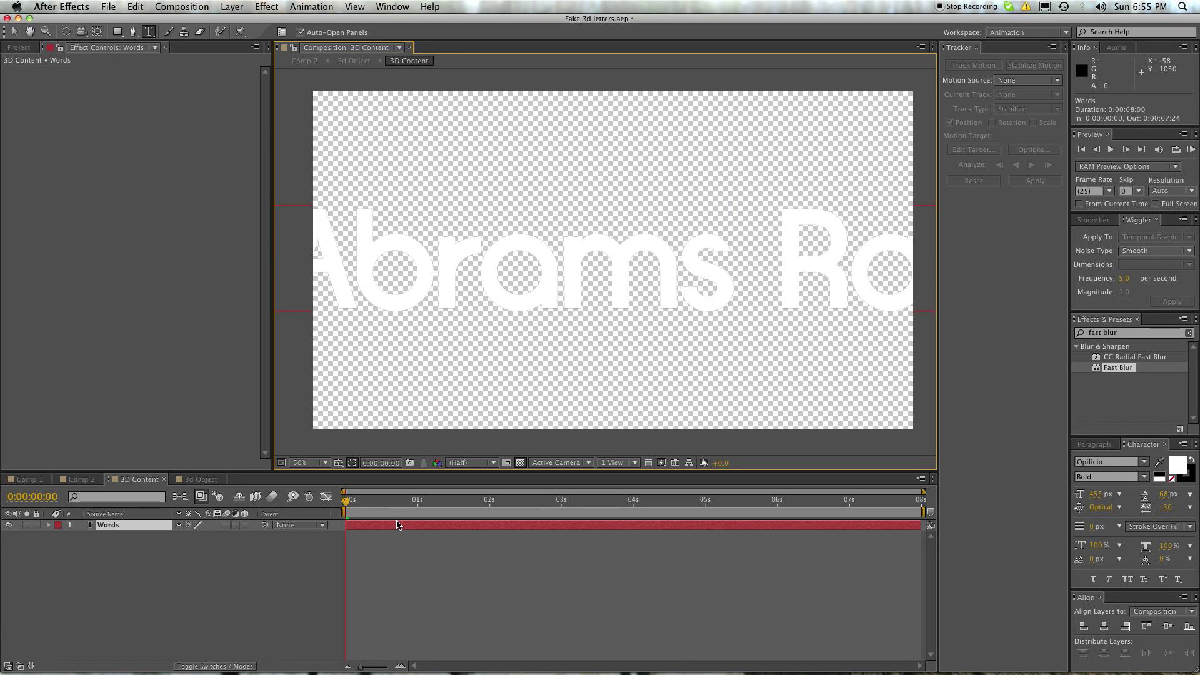
Step: Reduce the ECAbrams Rocks font size to 205 px and view it in Comp 2
double_click(397, 525)
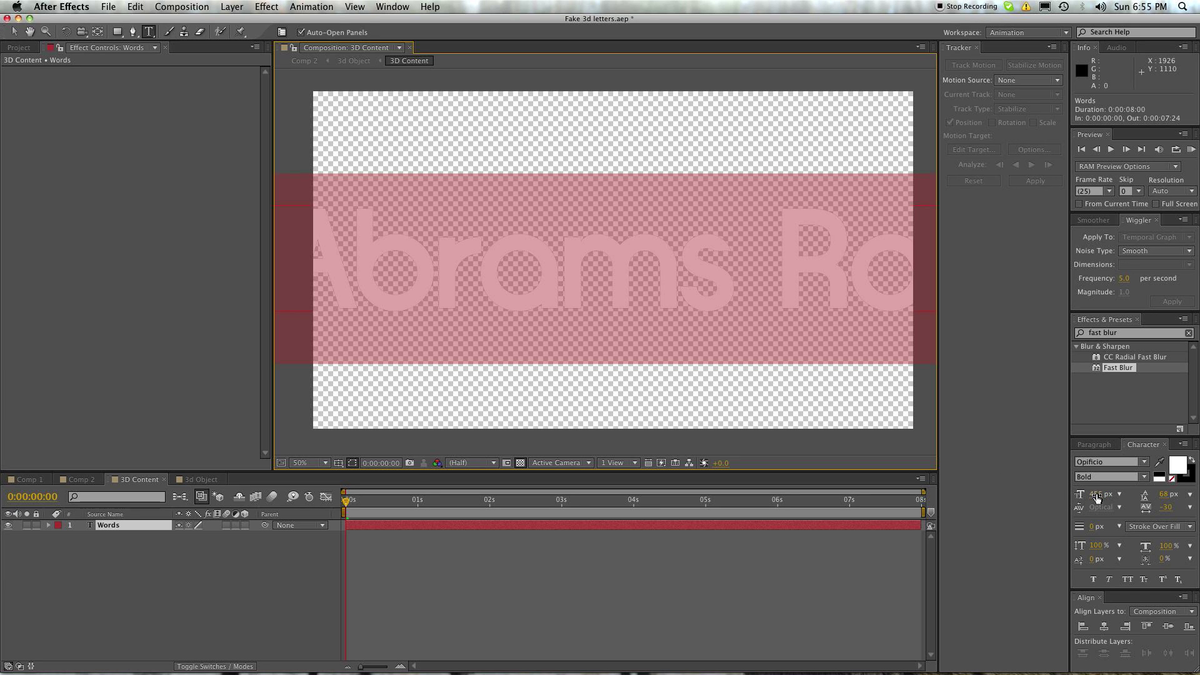
left_click_drag(1095, 495, 970, 496)
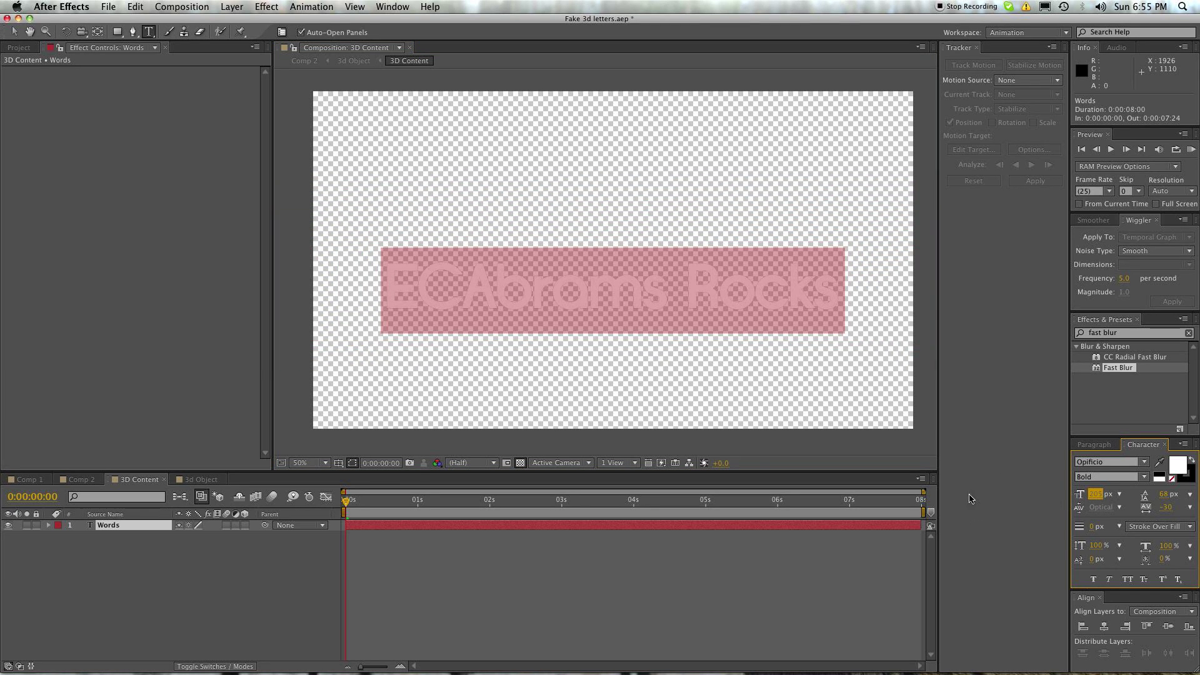
left_click(656, 554)
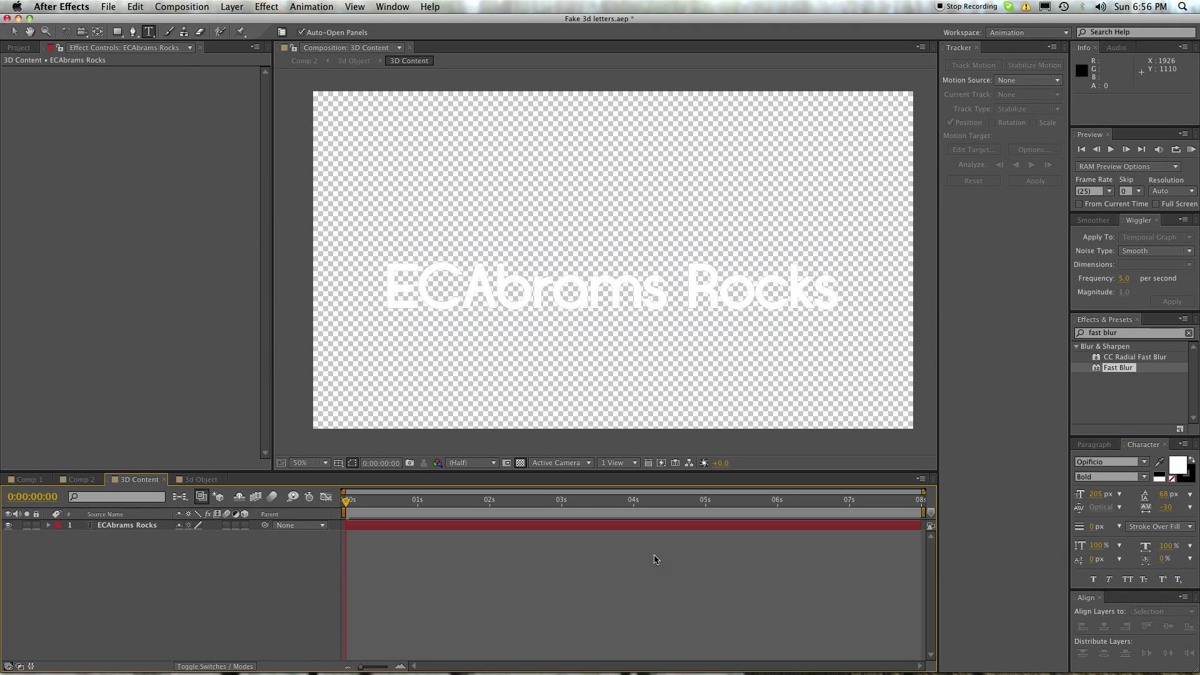
left_click(80, 479)
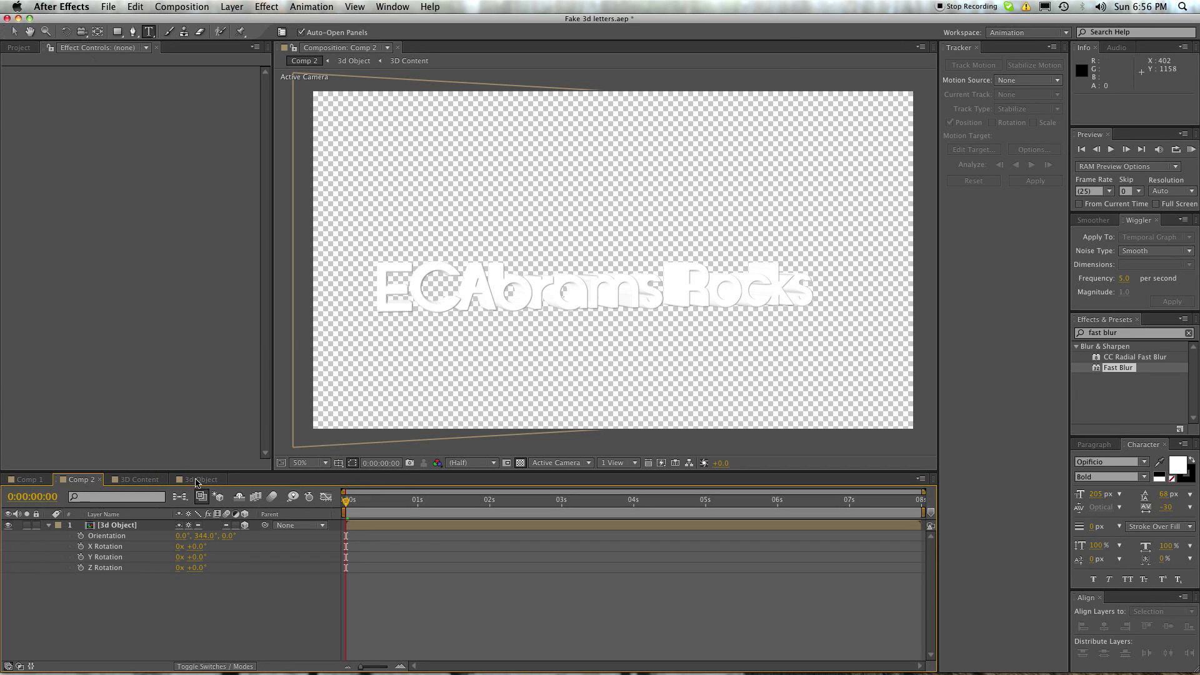
Step: Give the ECAbrams Rocks text a 4 px black stroke and check it in Comp 2
left_click(138, 480)
left_click(381, 527)
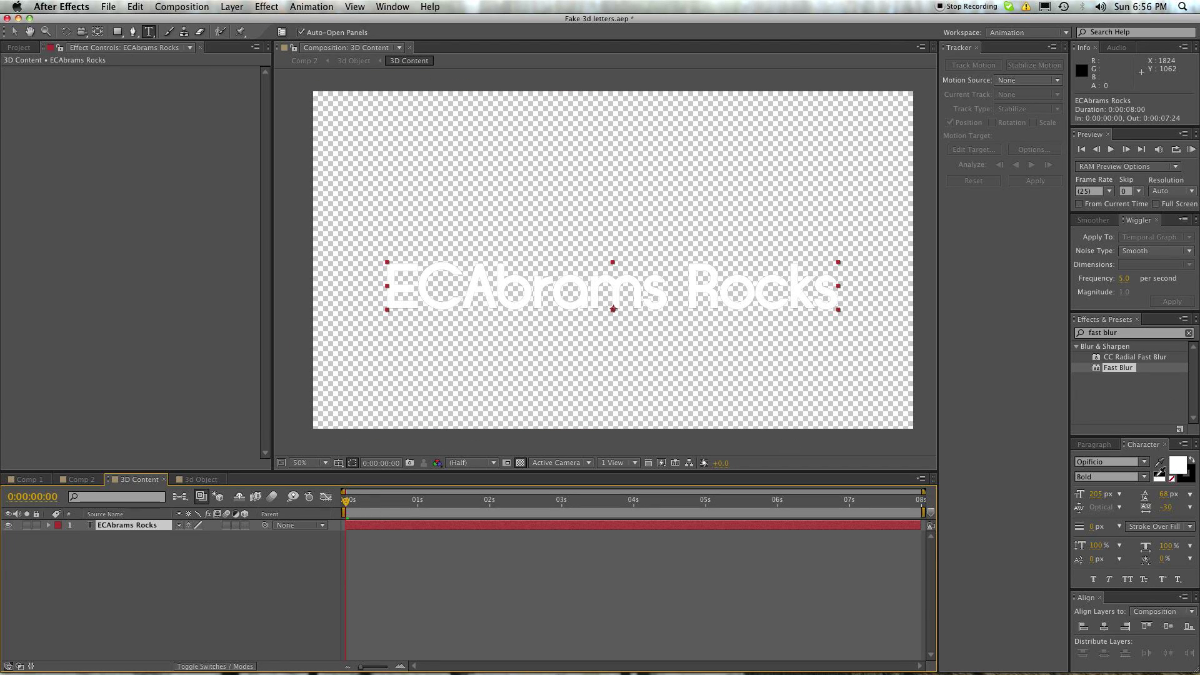
left_click_drag(1089, 530, 1095, 531)
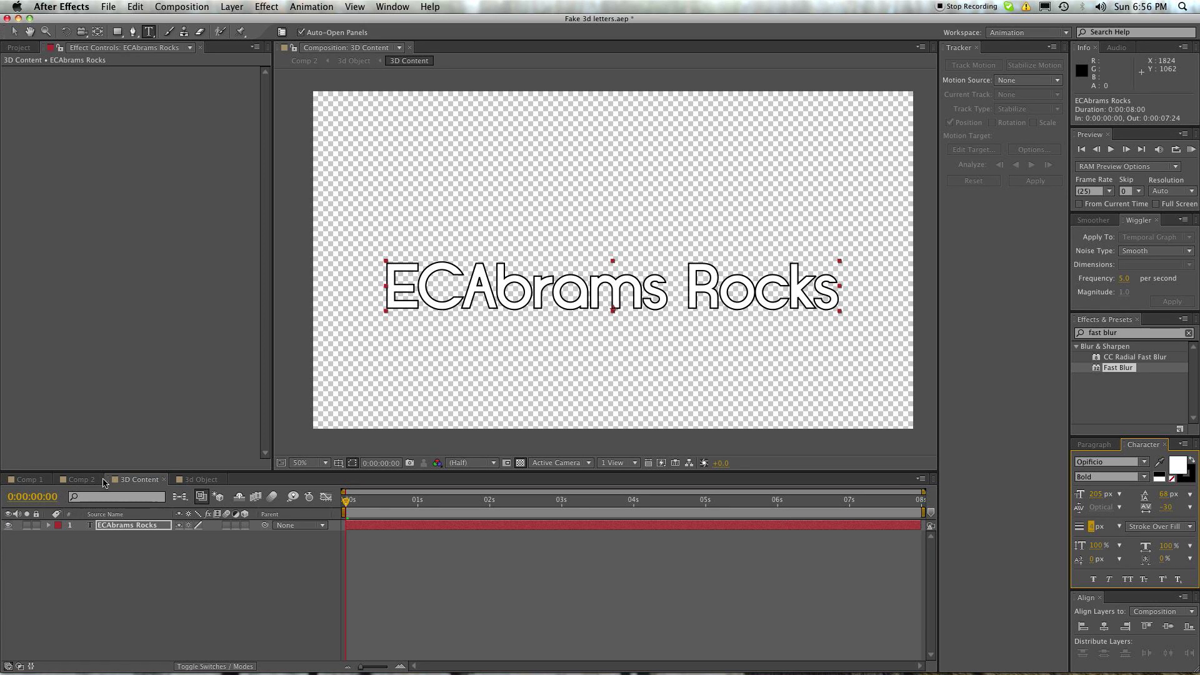
left_click(88, 479)
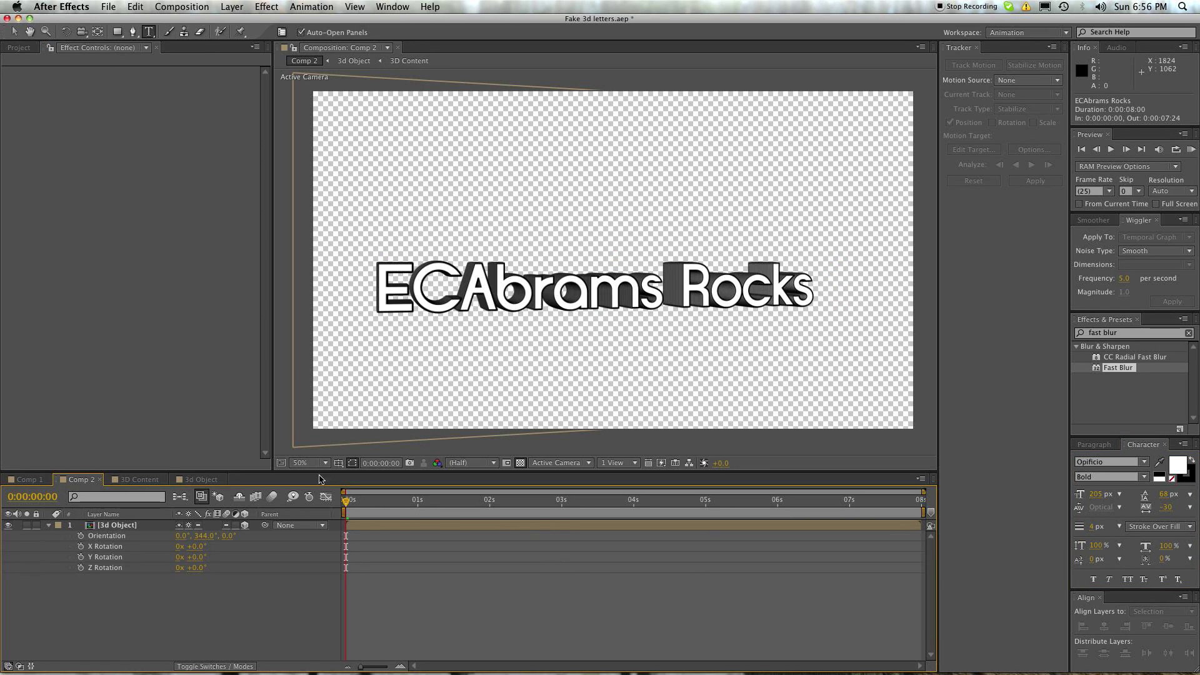